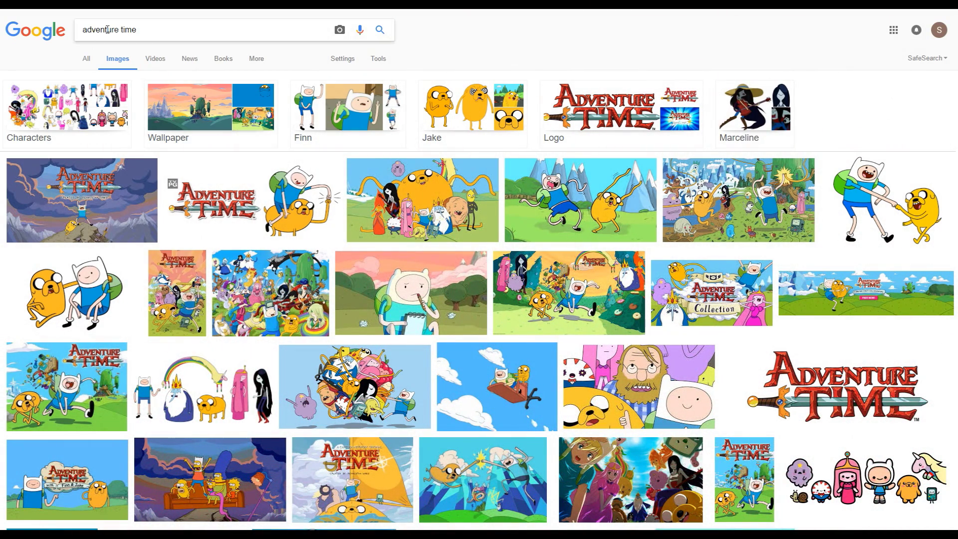
- Rerun the 'adventure time' image search and preview the Jake and Finn sitting-together picture
left_click(382, 32)
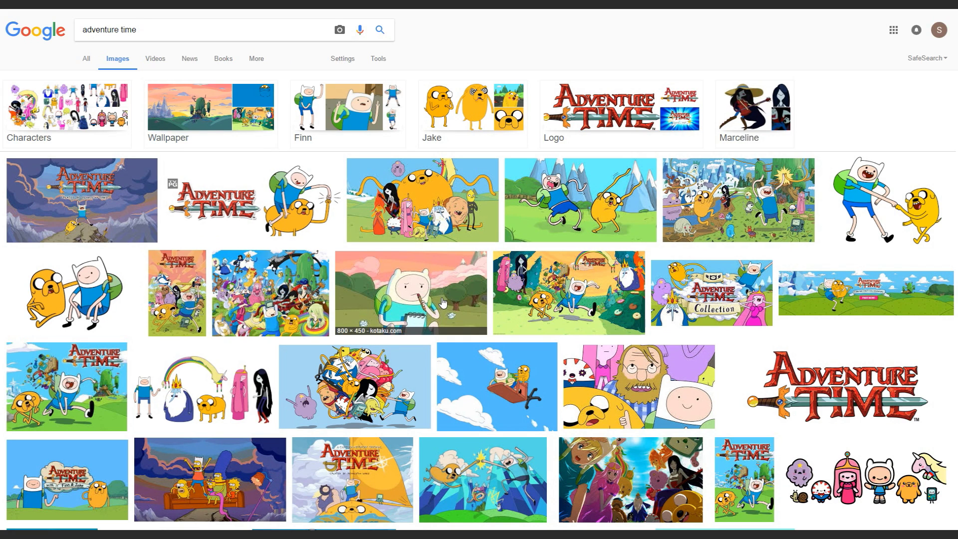
scroll(442, 303, "down", 1)
left_click(75, 250)
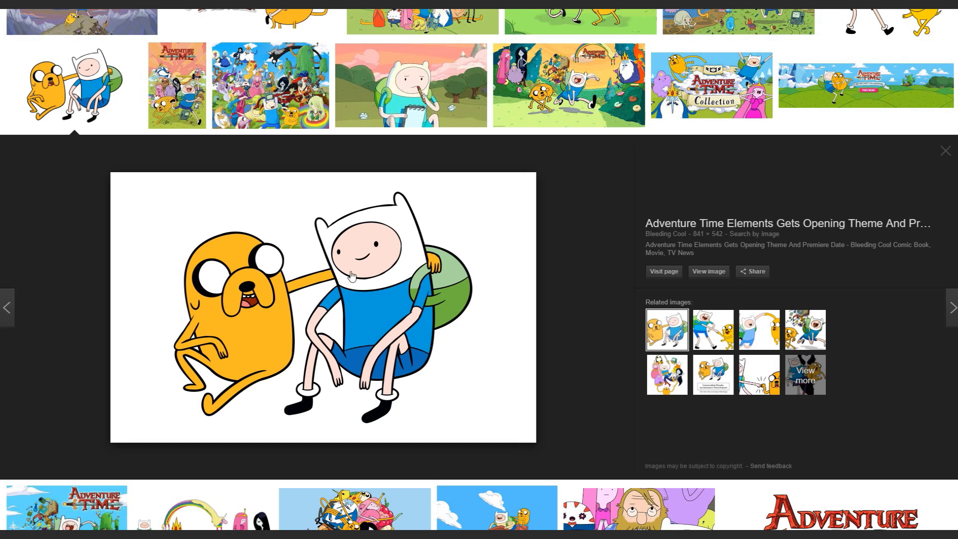
scroll(793, 212, "up", 4)
- Search Google Images for 'spongebob facial' and preview two SpongeBob expression sheets
triple_click(110, 30)
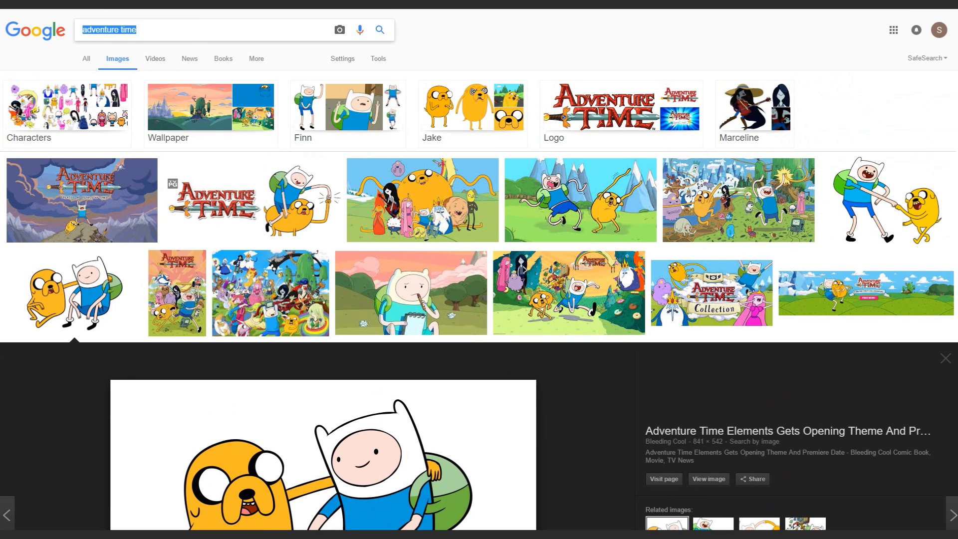
type("spon")
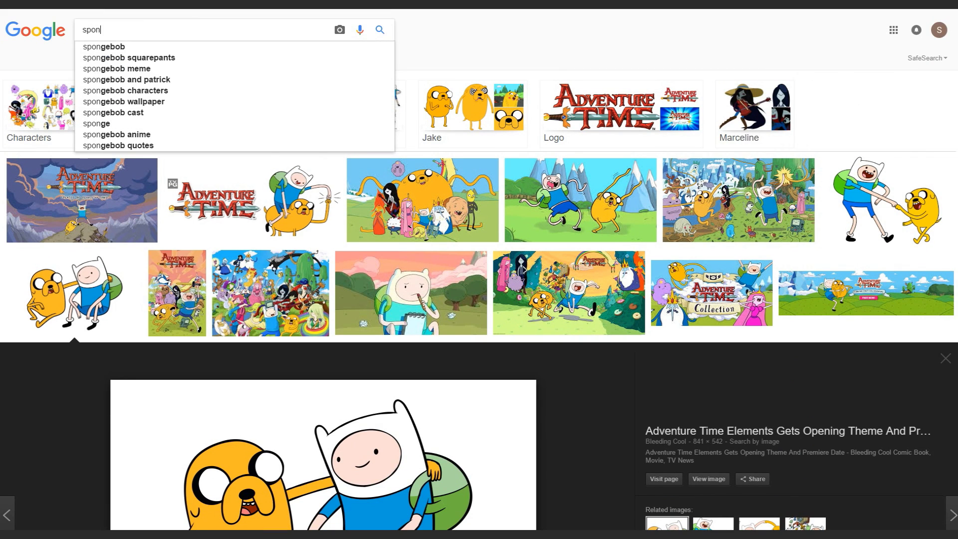
type("gebob ")
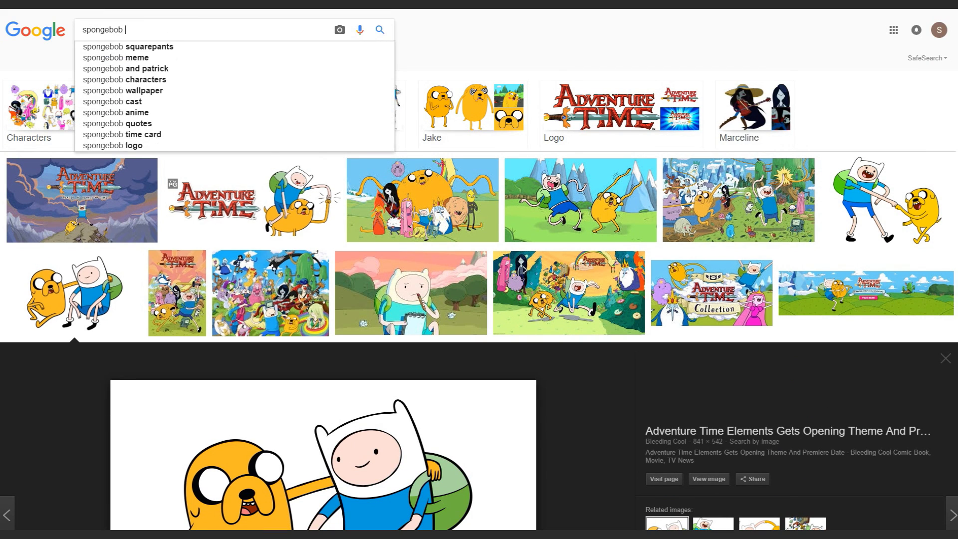
type("facial")
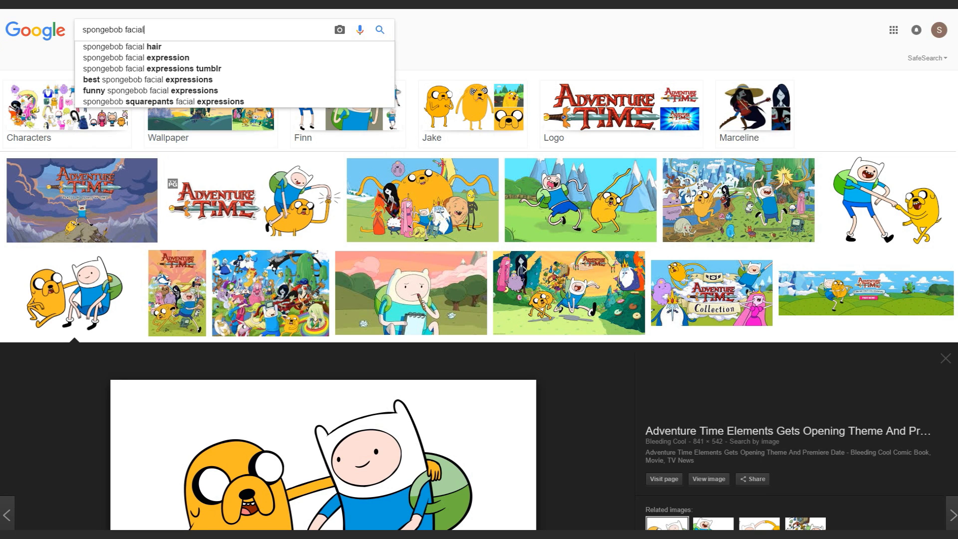
key("Return")
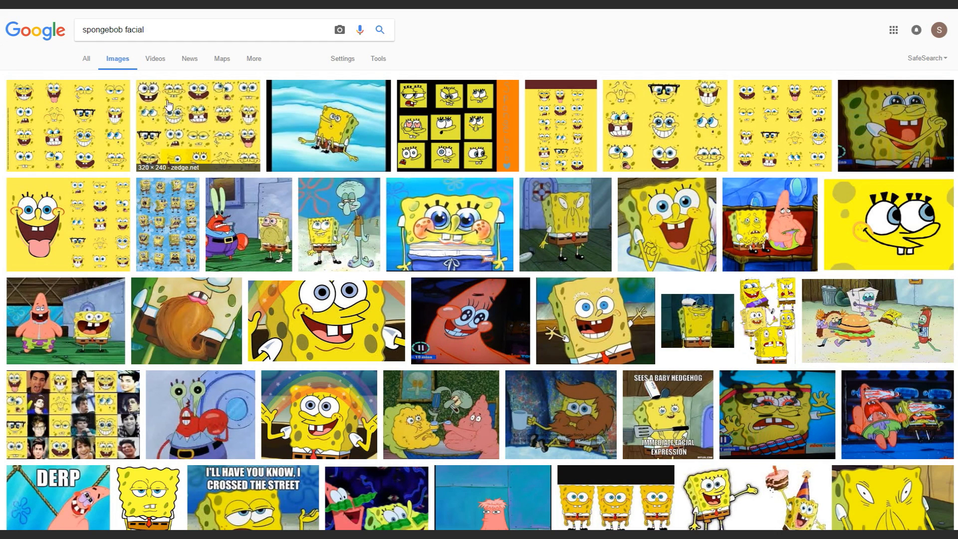
left_click(166, 110)
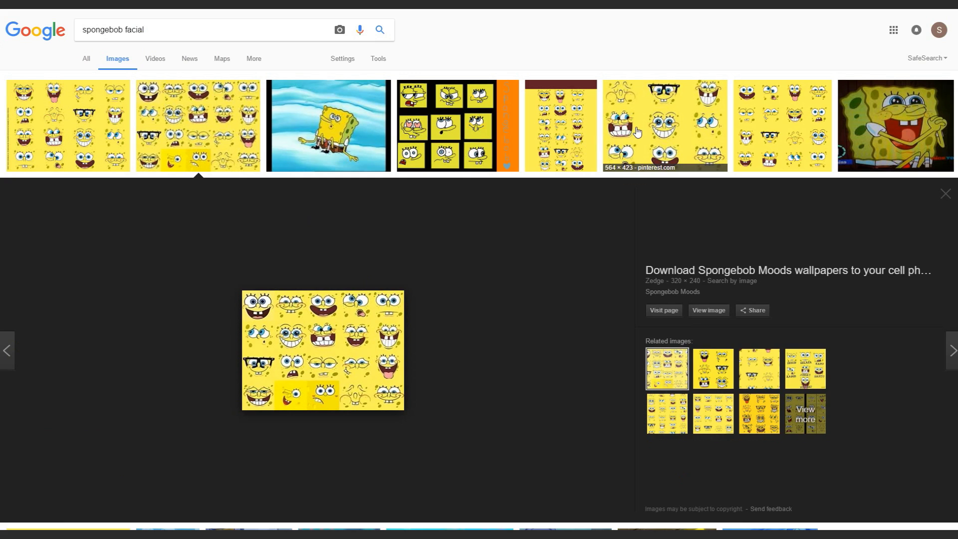
left_click(632, 129)
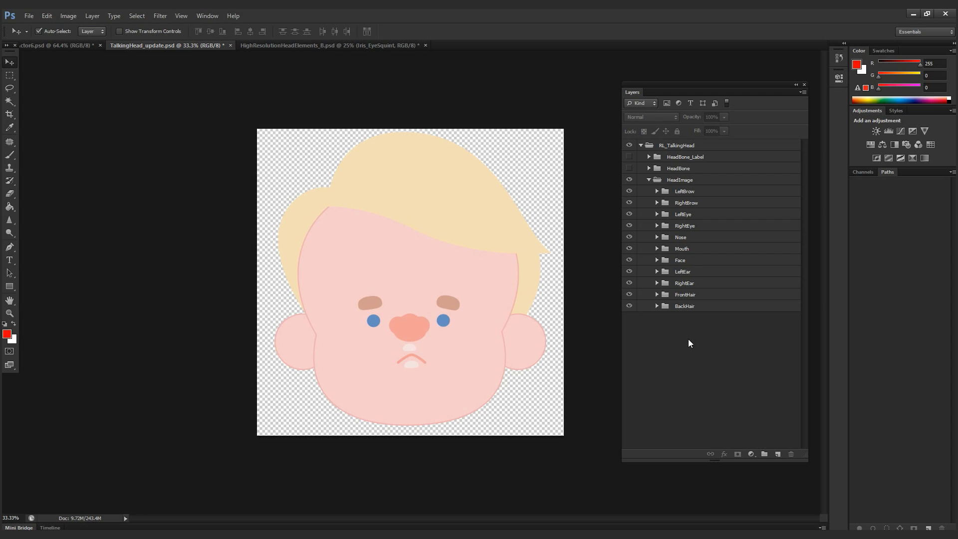
- Compare the LeftEye Normal, SmileClose and EyeClose poses by toggling their visibility, ending with Normal shown
left_click(447, 325)
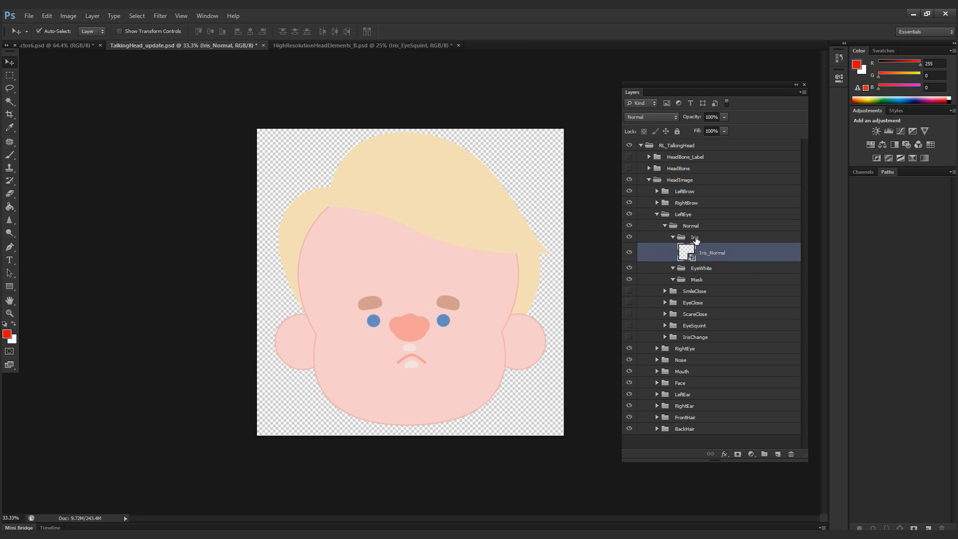
left_click(665, 226)
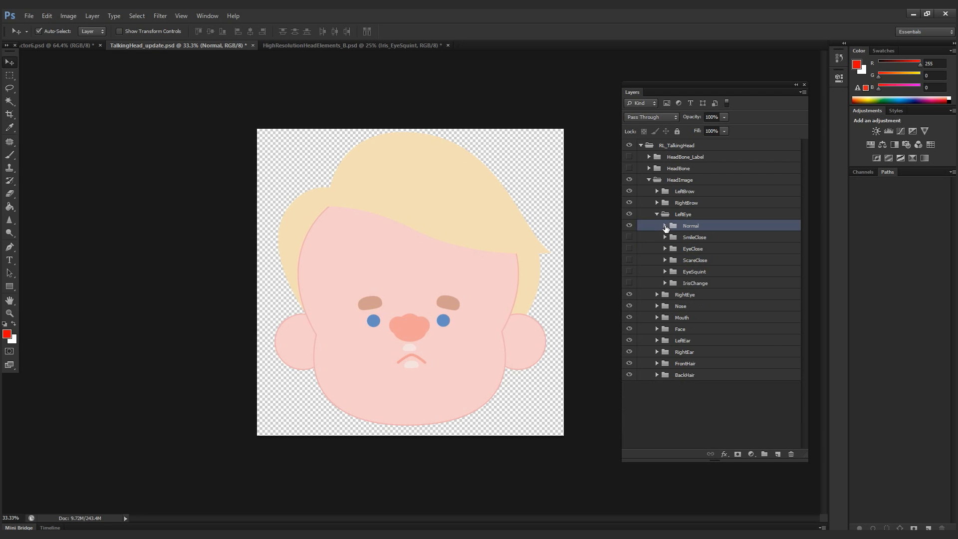
left_click(629, 226)
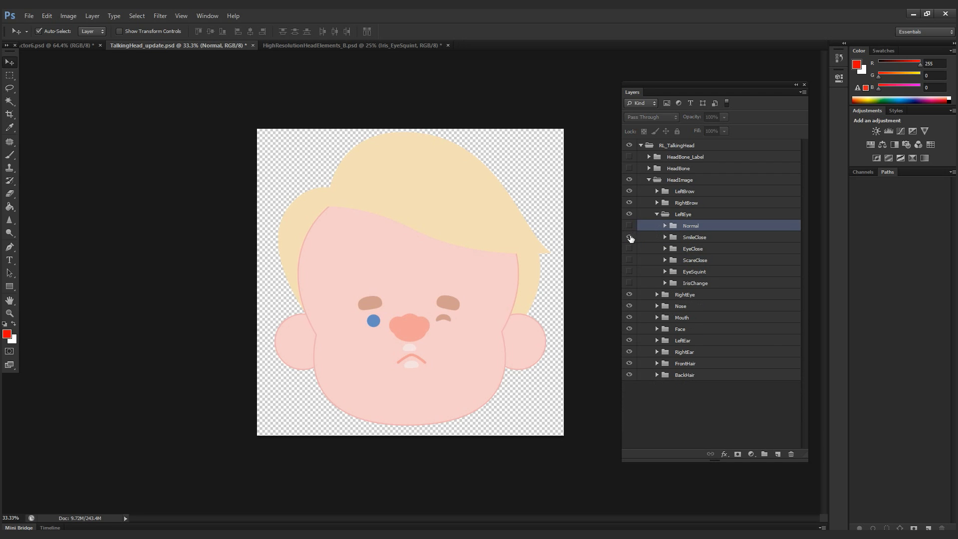
left_click(708, 238)
left_click(664, 236)
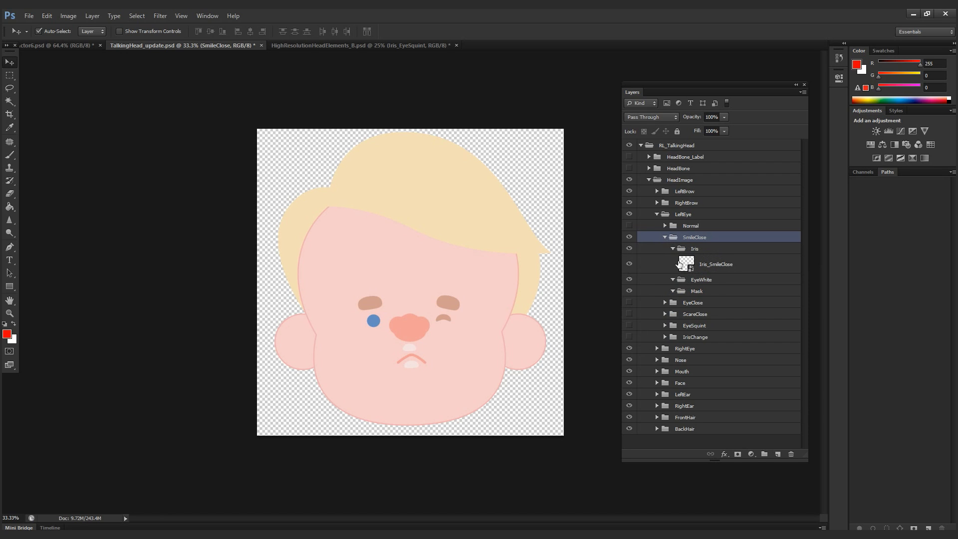
left_click(664, 237)
left_click(629, 238)
left_click(630, 248)
left_click(664, 248)
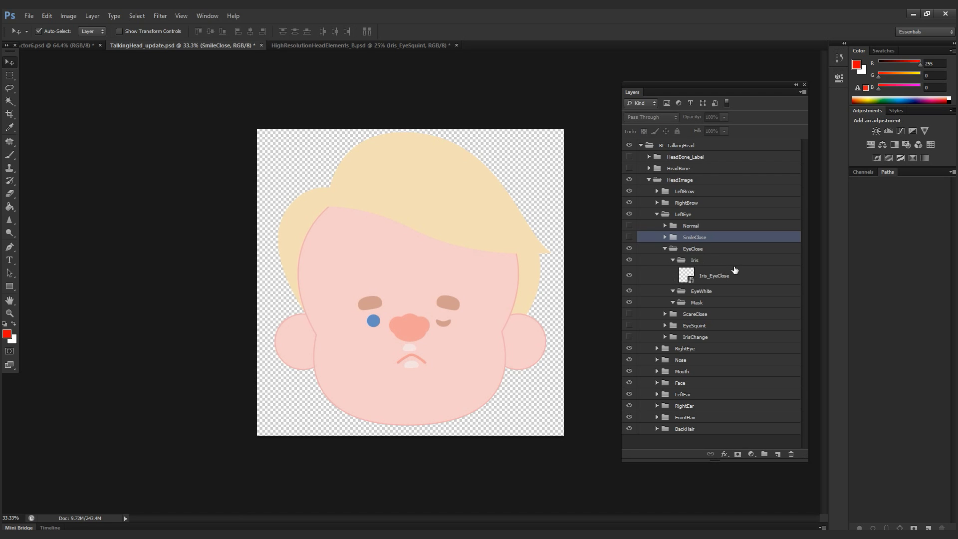
left_click(664, 248)
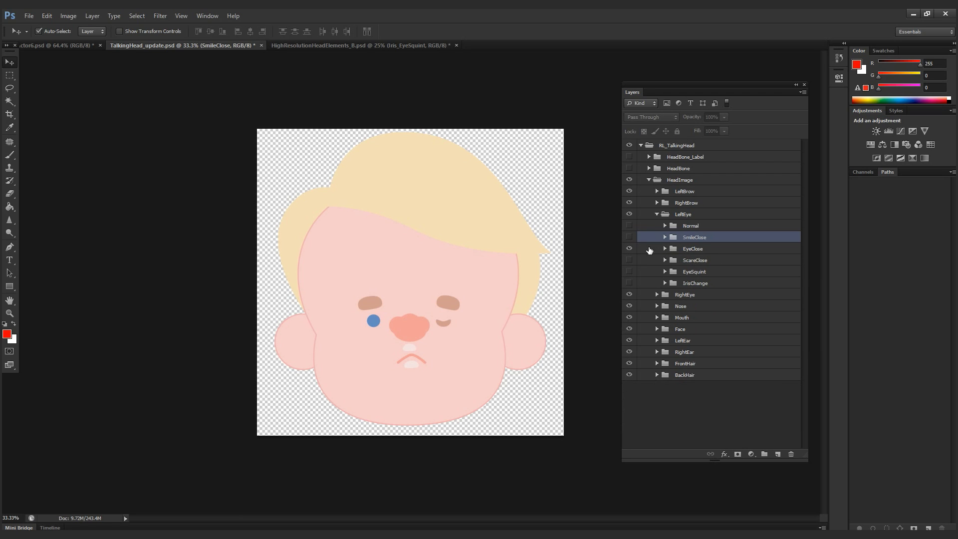
left_click(629, 248)
left_click(628, 226)
- Inspect the Iris subgroup of SmileClose and the EyeClose group, then collapse them and select SmileClose
left_click(664, 237)
left_click(680, 249)
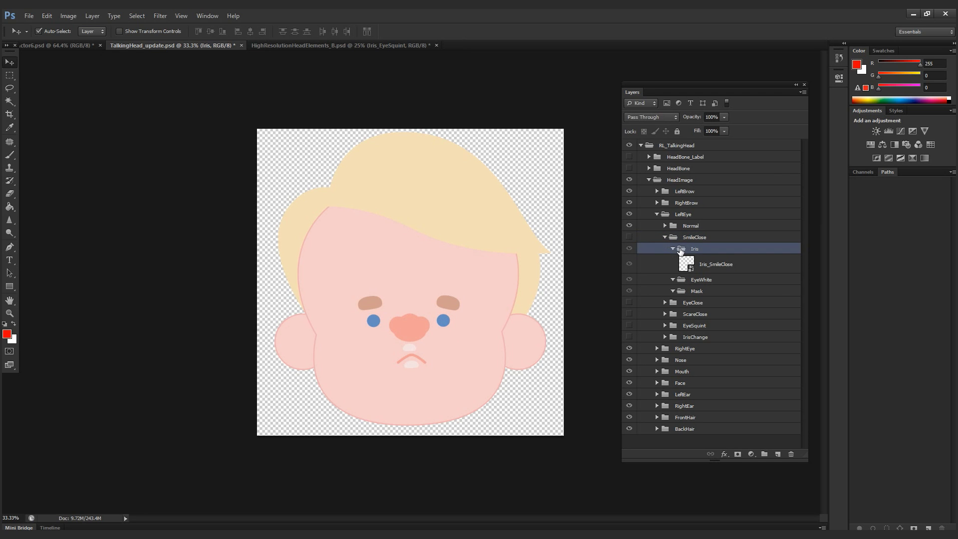
left_click(672, 248)
left_click(664, 283)
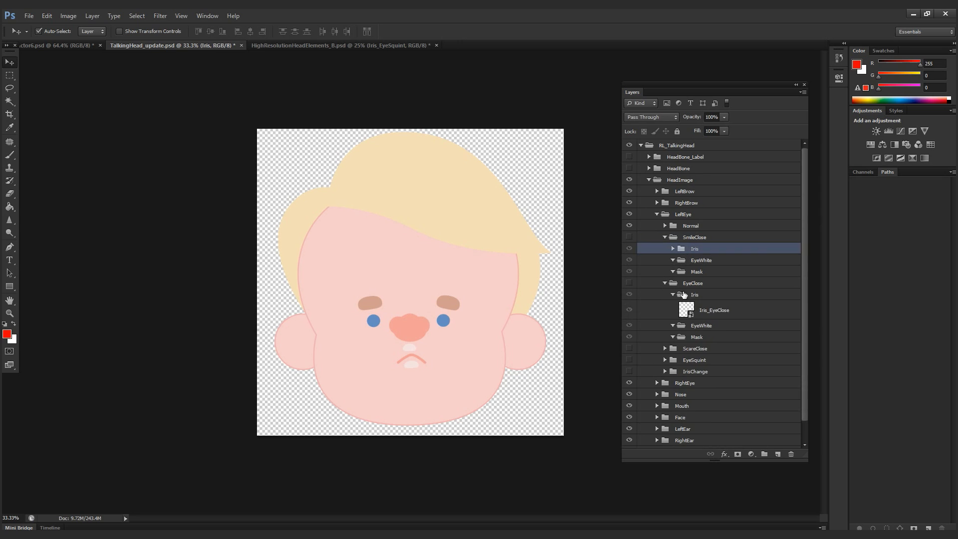
left_click(673, 294)
left_click(665, 283)
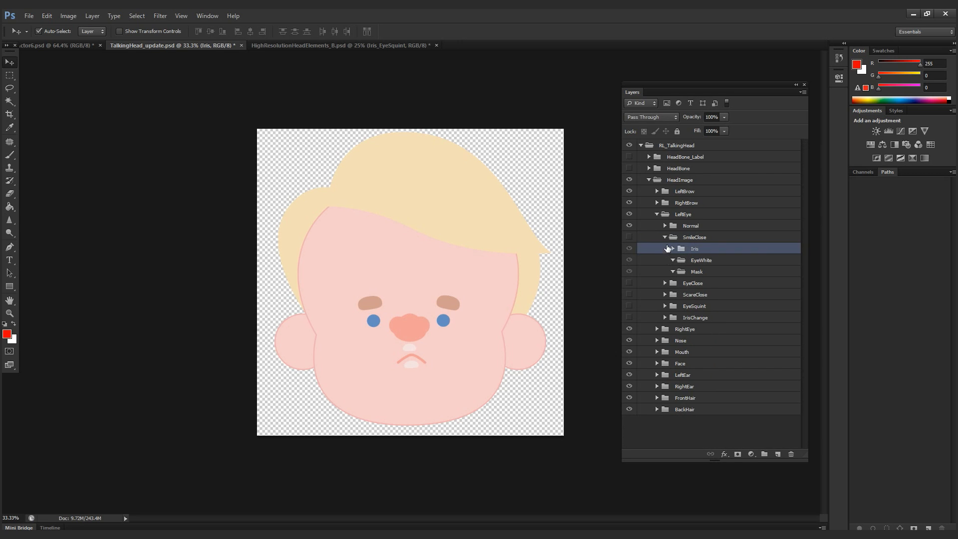
left_click(665, 237)
left_click(649, 239)
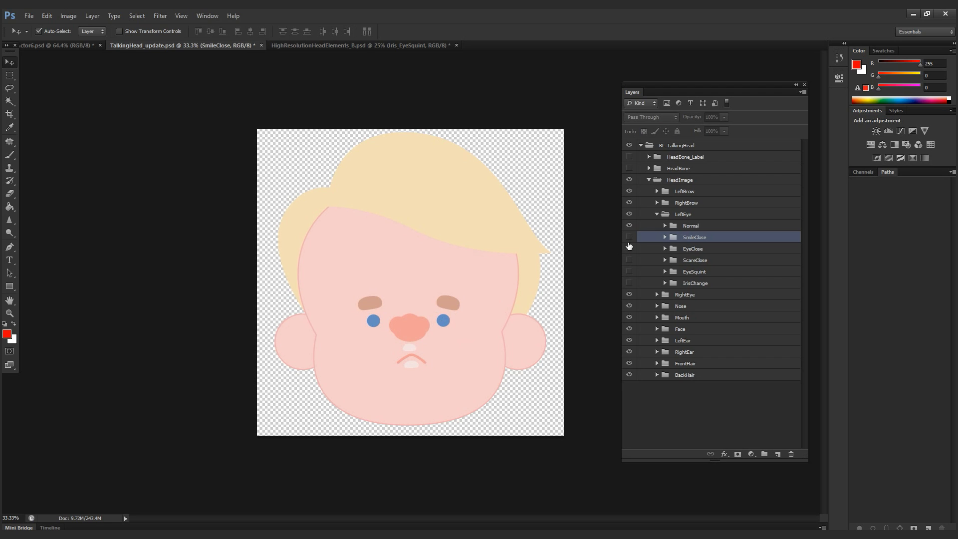
- Make all LeftEye and RightEye pose groups visible, undoing an accidental face move
left_click_drag(629, 237, 628, 283)
left_click(657, 294)
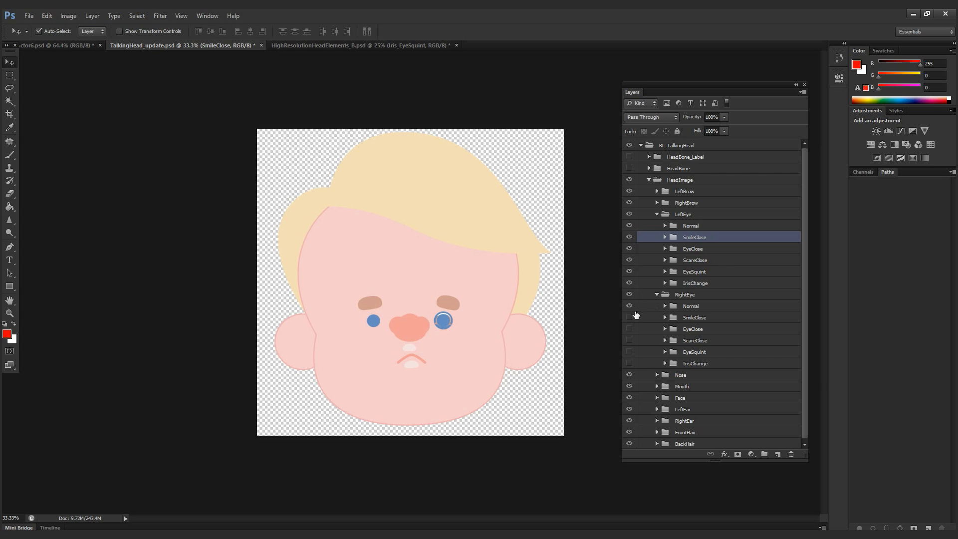
left_click_drag(629, 318, 627, 367)
left_click_drag(464, 342, 440, 321)
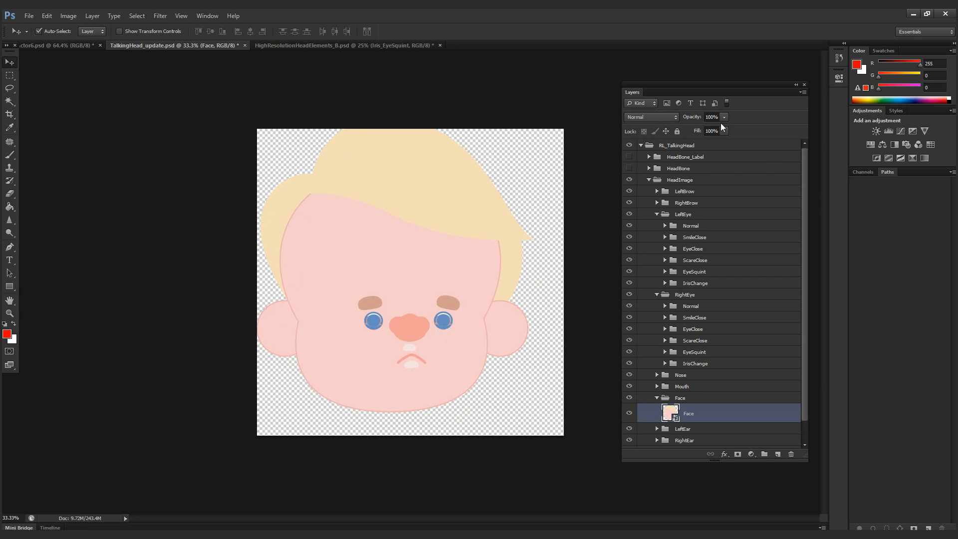
key("ctrl+z")
- Lock the Face layer and delete the Iris_IrisChange layers from both eyes
left_click(678, 132)
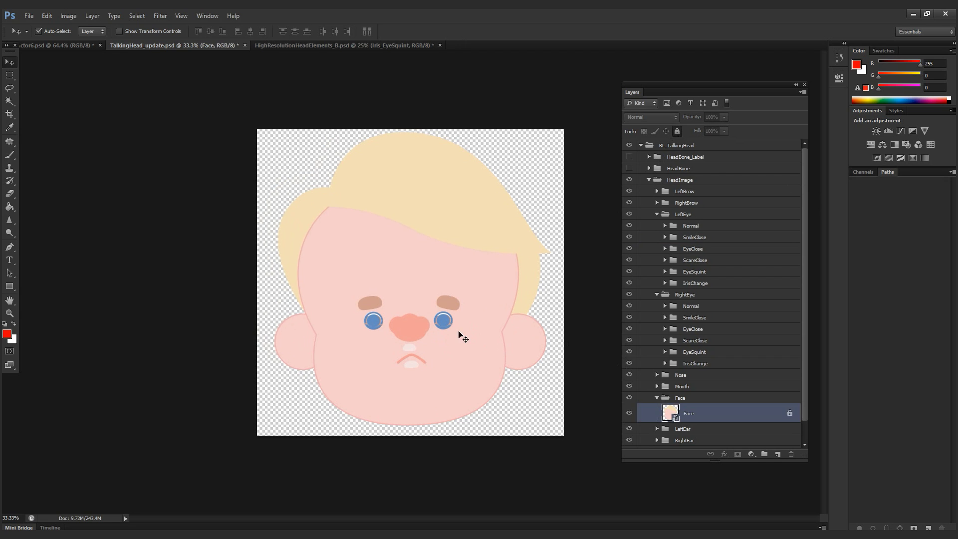
left_click_drag(459, 335, 442, 321)
key("ctrl+z")
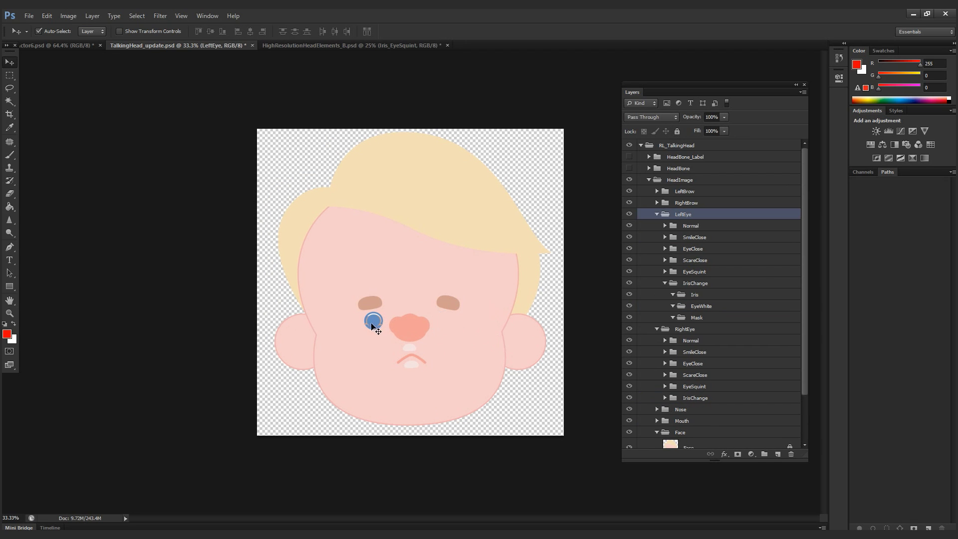
left_click(372, 322)
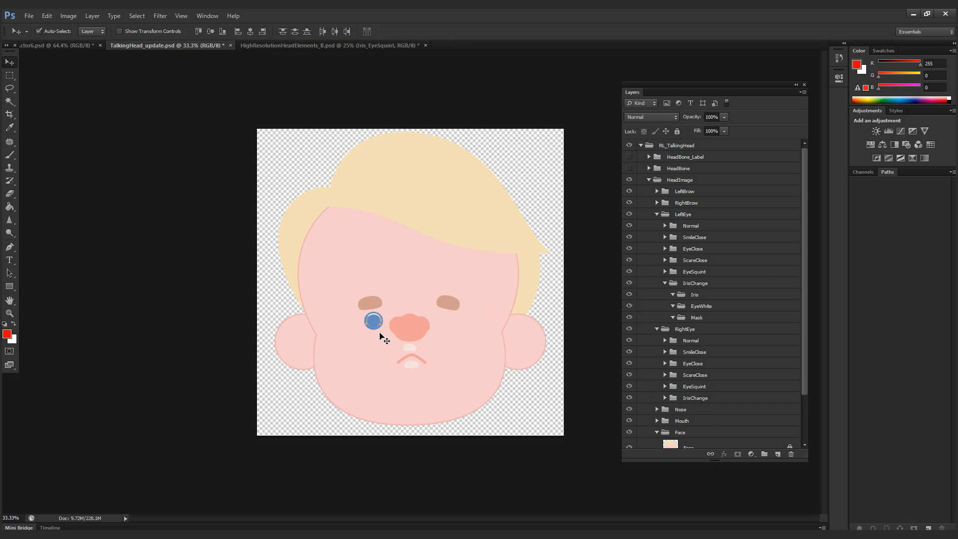
key("ctrl+z")
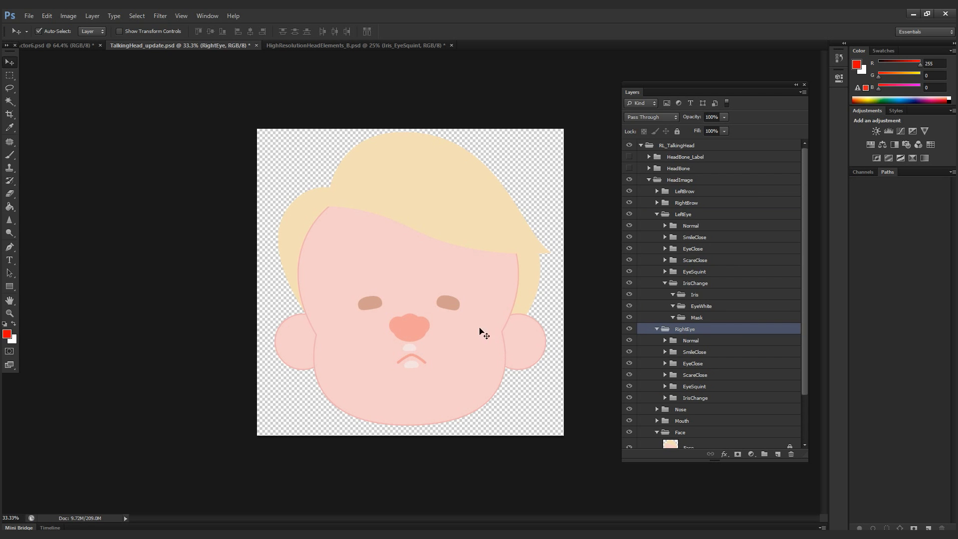
left_click(31, 16)
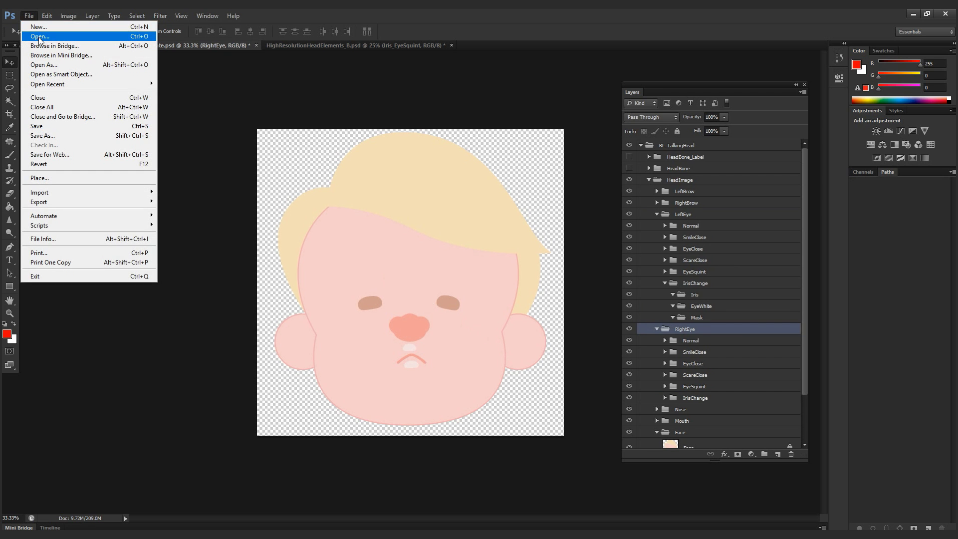
left_click(38, 36)
double_click(255, 149)
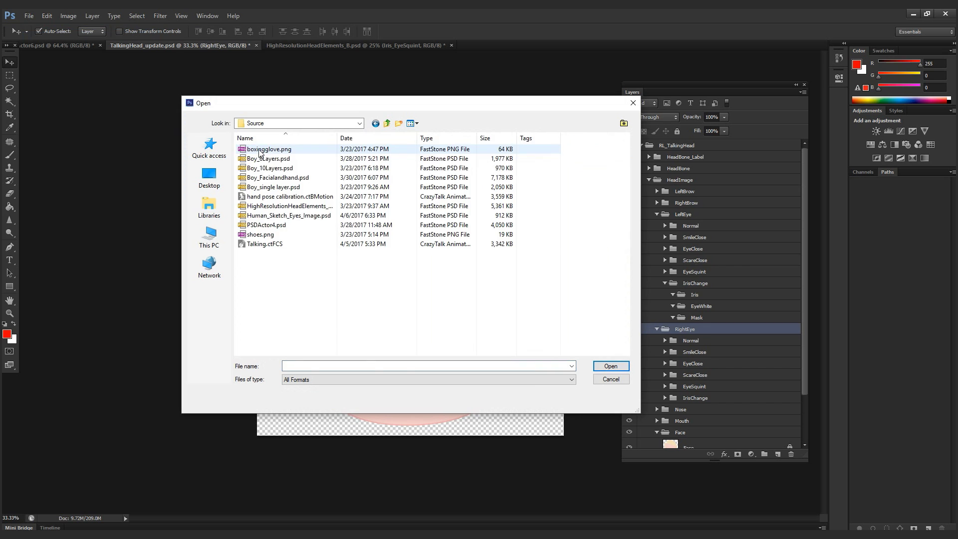
double_click(302, 215)
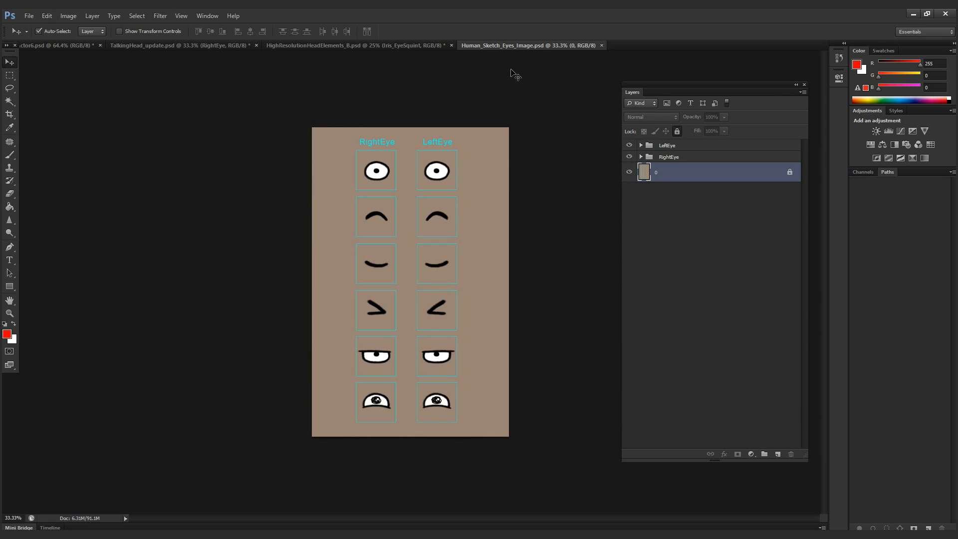
left_click(577, 186)
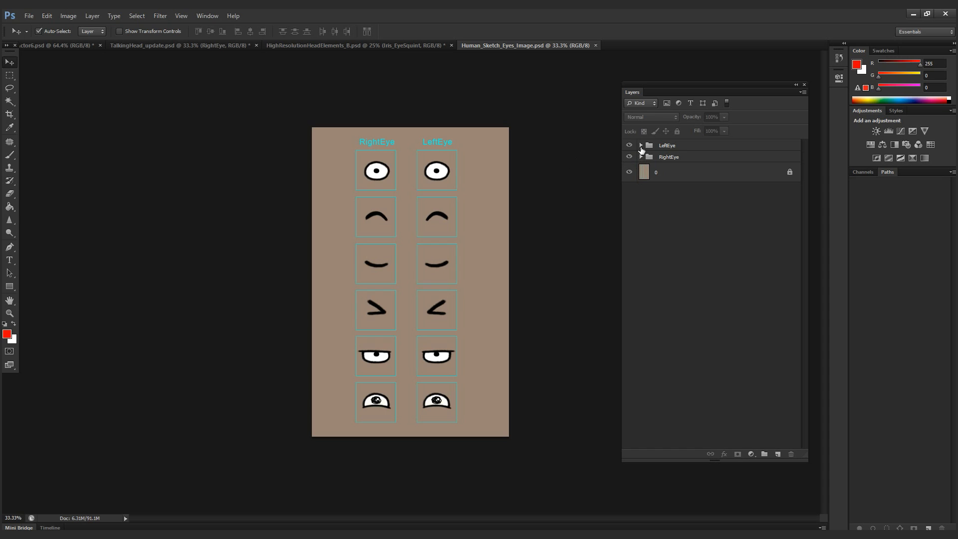
left_click(442, 174)
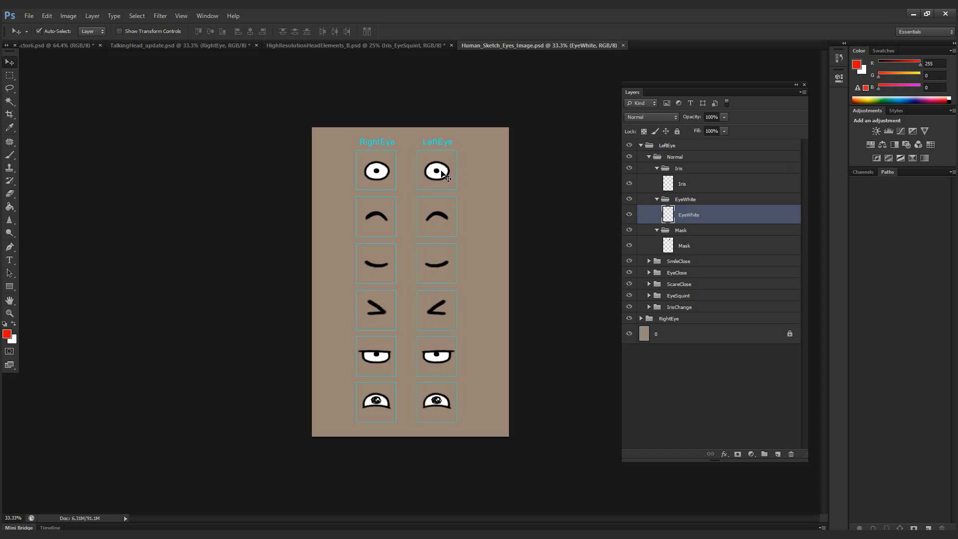
left_click(656, 168)
left_click(656, 179)
left_click(656, 192)
left_click(674, 172)
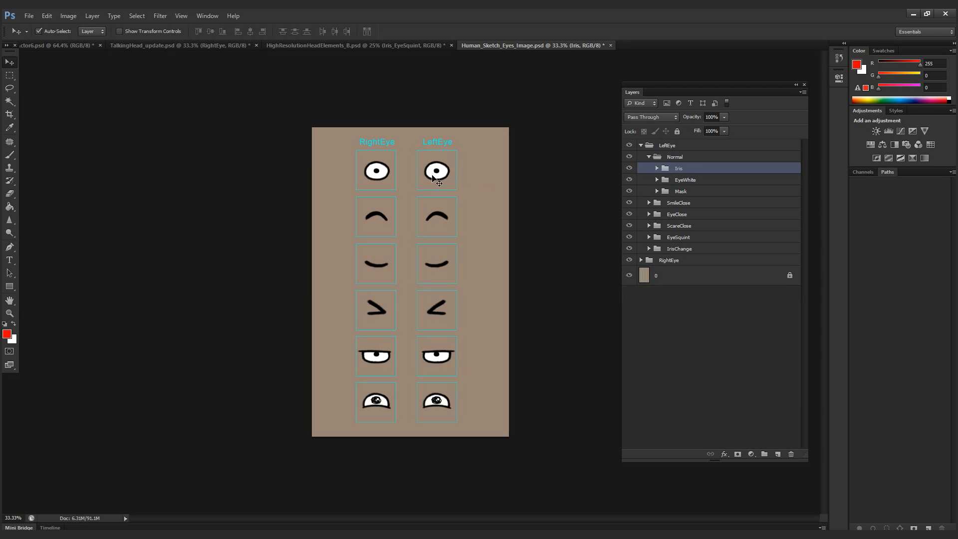
left_click(629, 169)
left_click(696, 181)
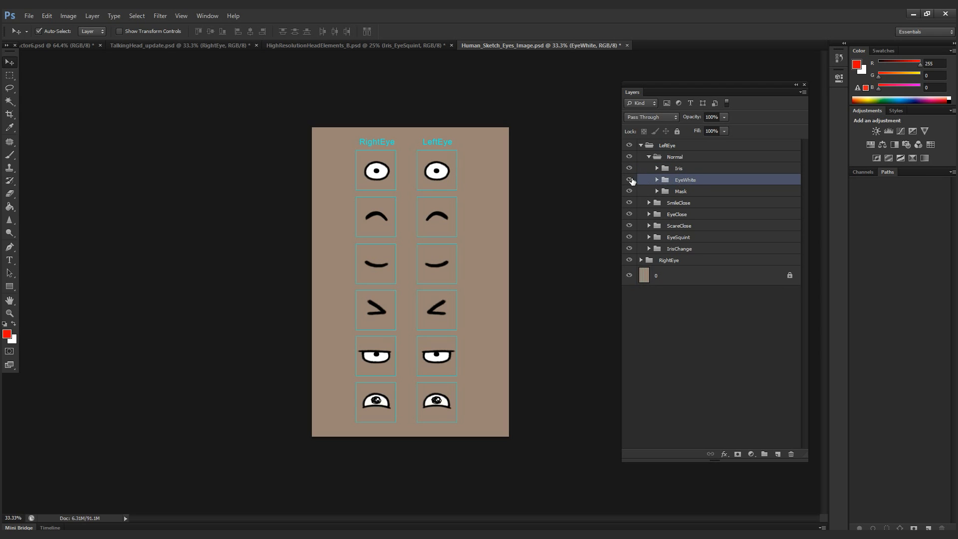
left_click(630, 180)
left_click(630, 180)
left_click(629, 180)
left_click(629, 168)
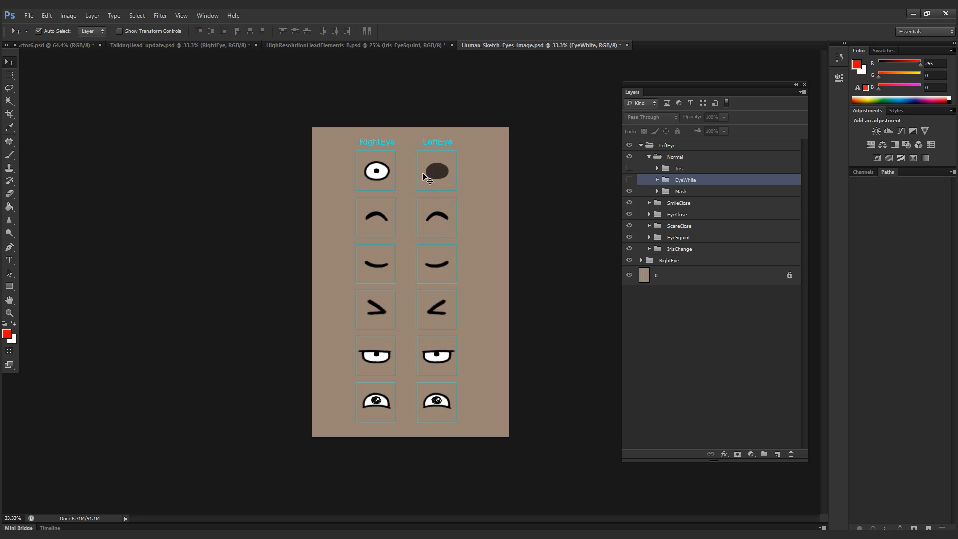
left_click(681, 192)
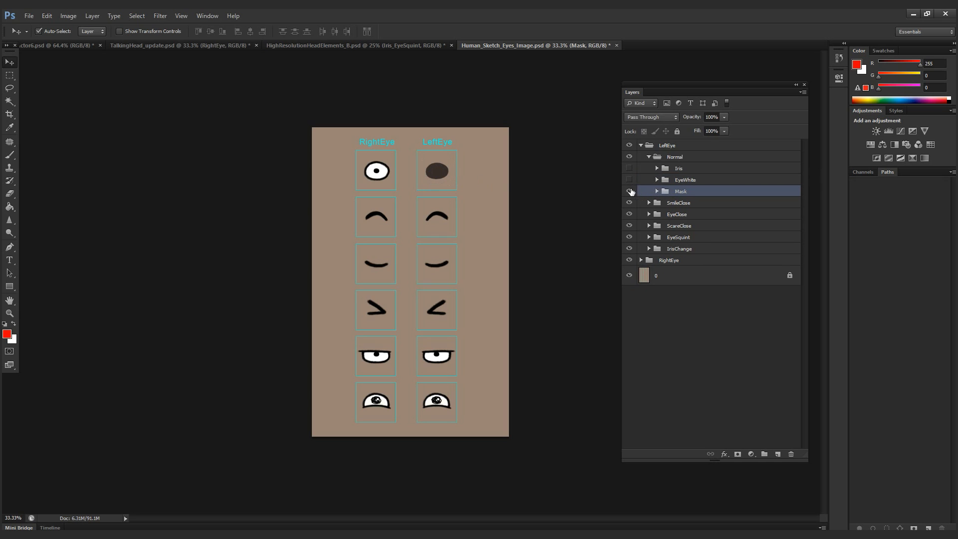
left_click(628, 181)
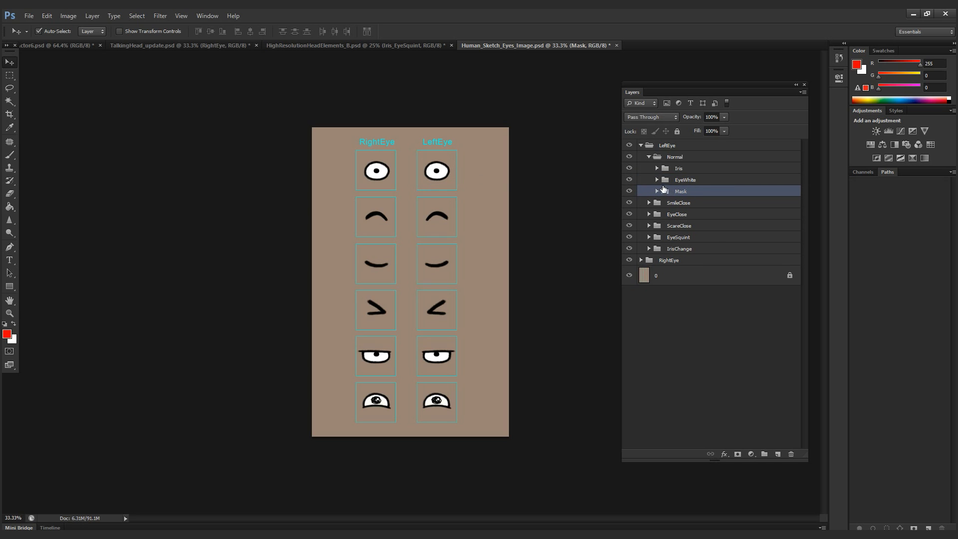
left_click(656, 192)
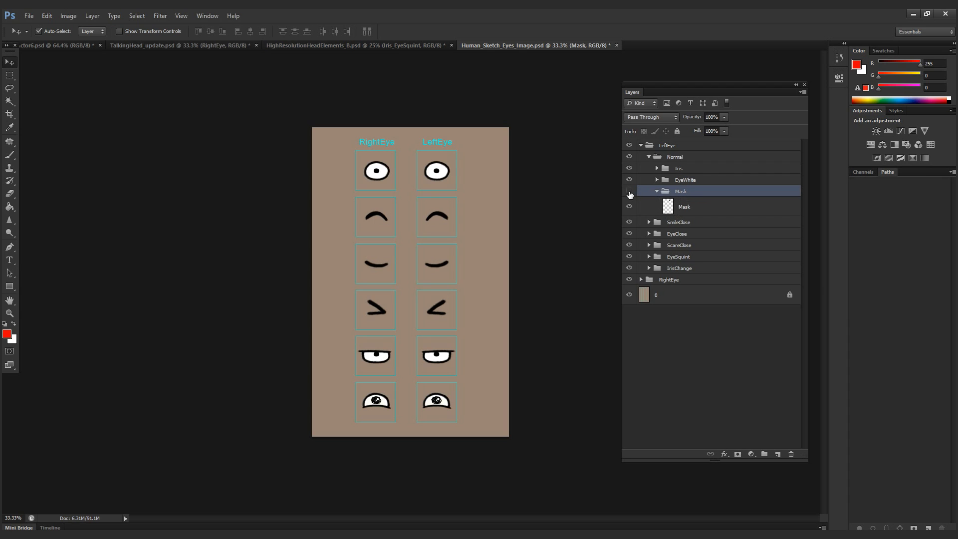
left_click(657, 191)
left_click(685, 180)
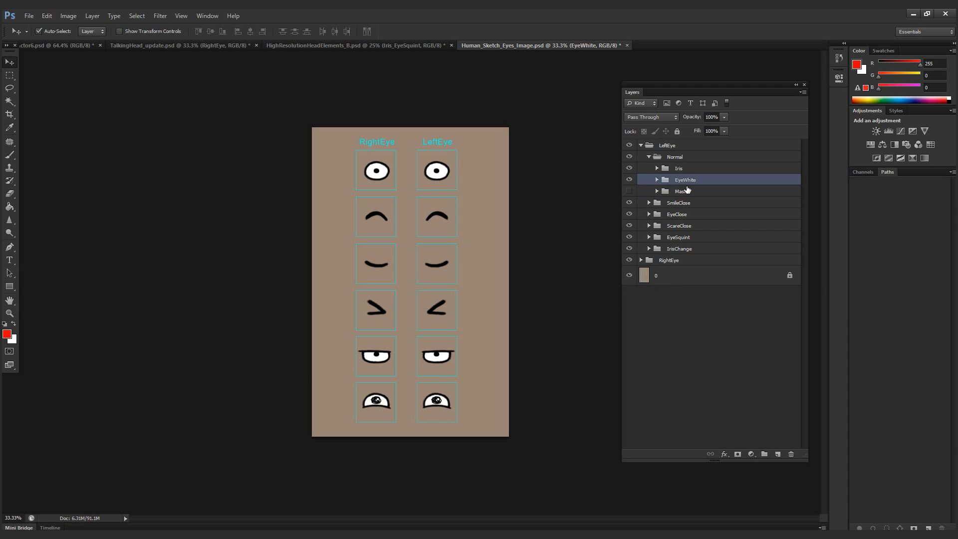
left_click(656, 179)
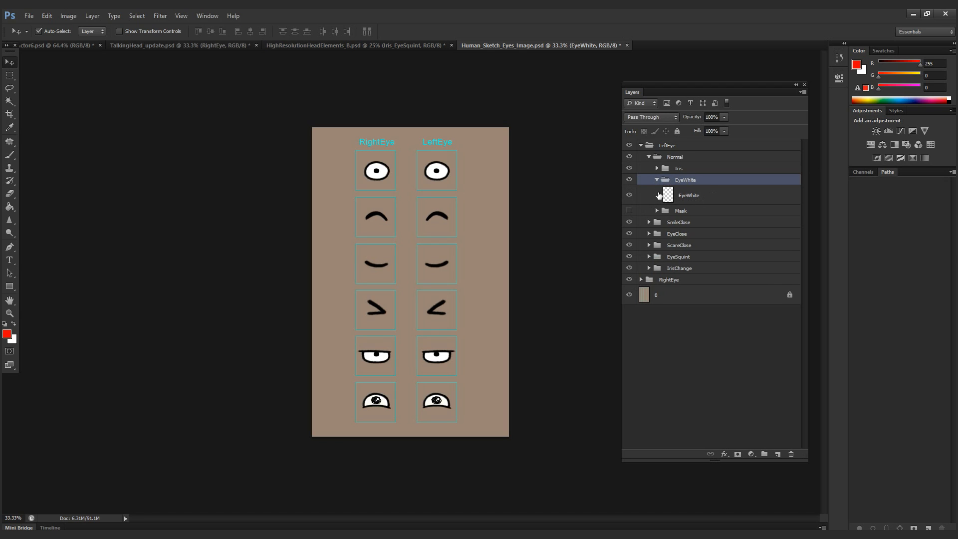
left_click(657, 179)
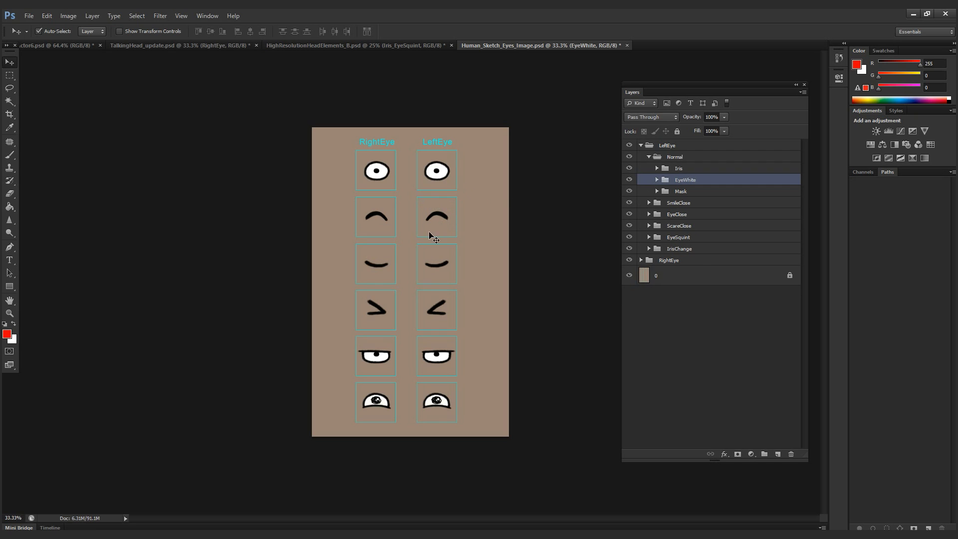
left_click(649, 156)
left_click(651, 169)
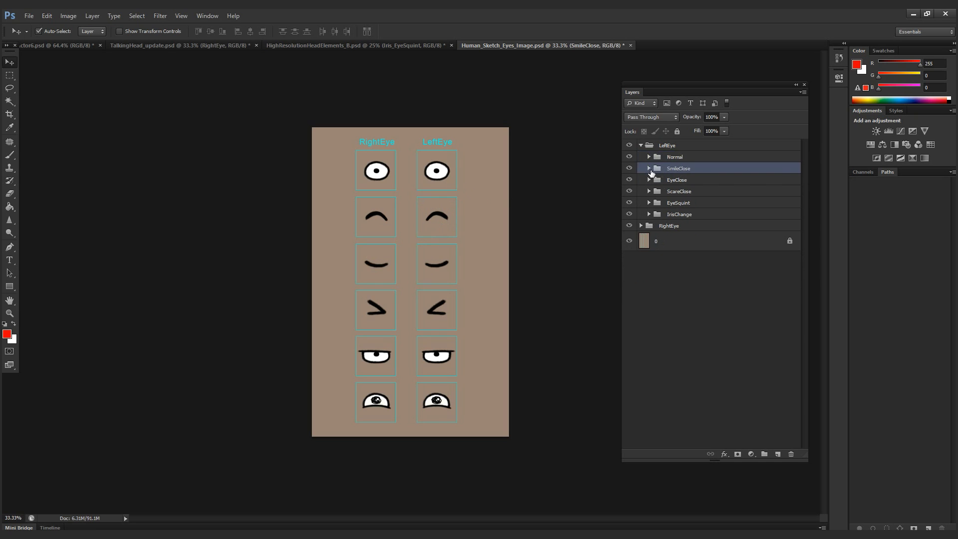
left_click(648, 169)
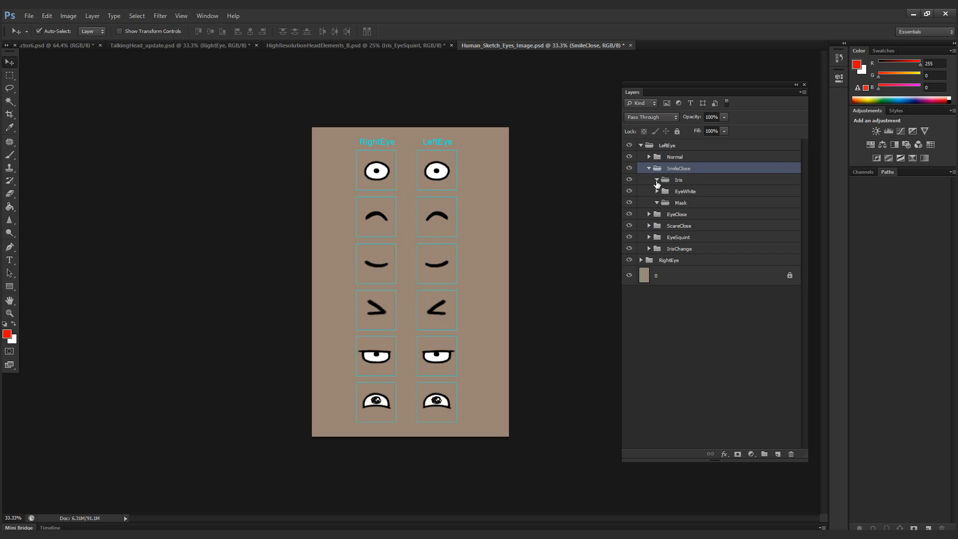
left_click(656, 179)
left_click(657, 191)
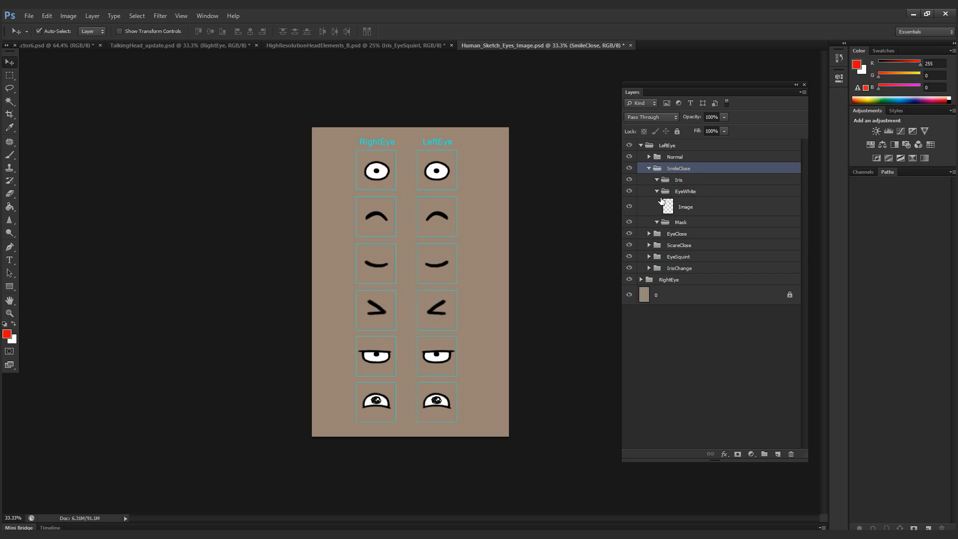
left_click(629, 207)
left_click(629, 207)
left_click(629, 206)
left_click(629, 206)
left_click(656, 222)
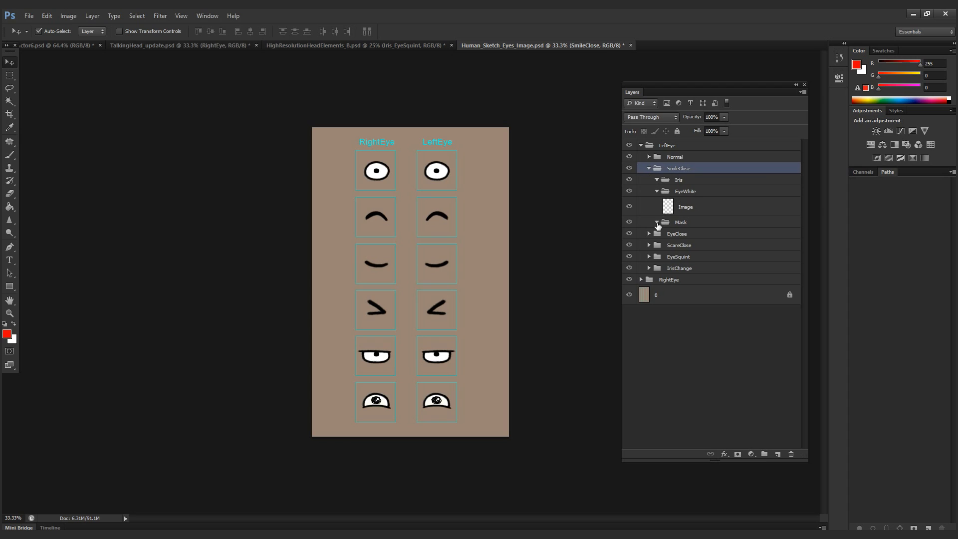
left_click(656, 191)
left_click(649, 168)
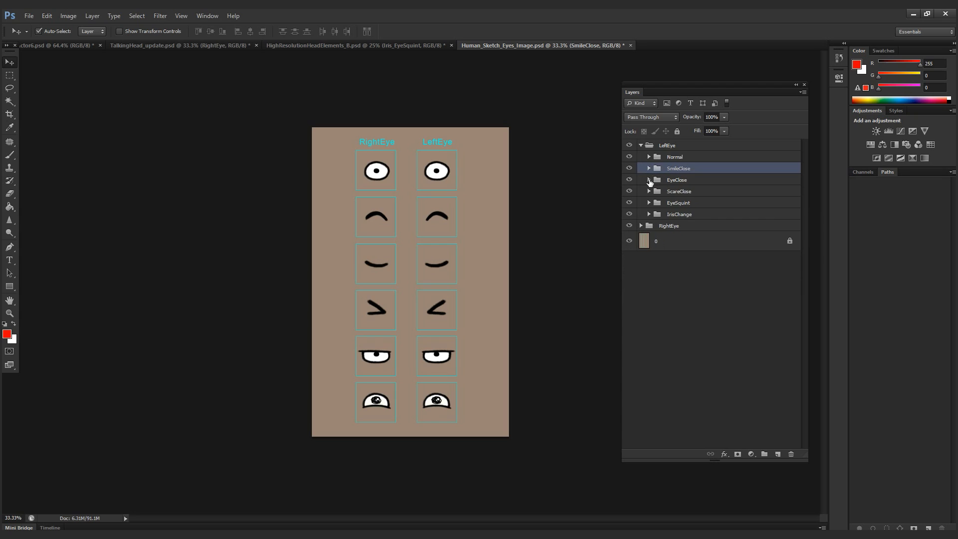
left_click(649, 180)
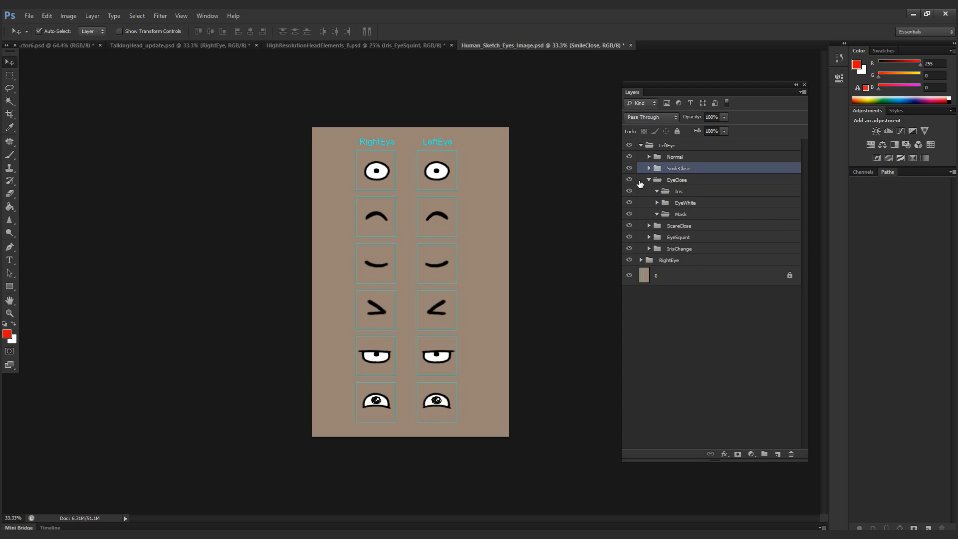
left_click(676, 182)
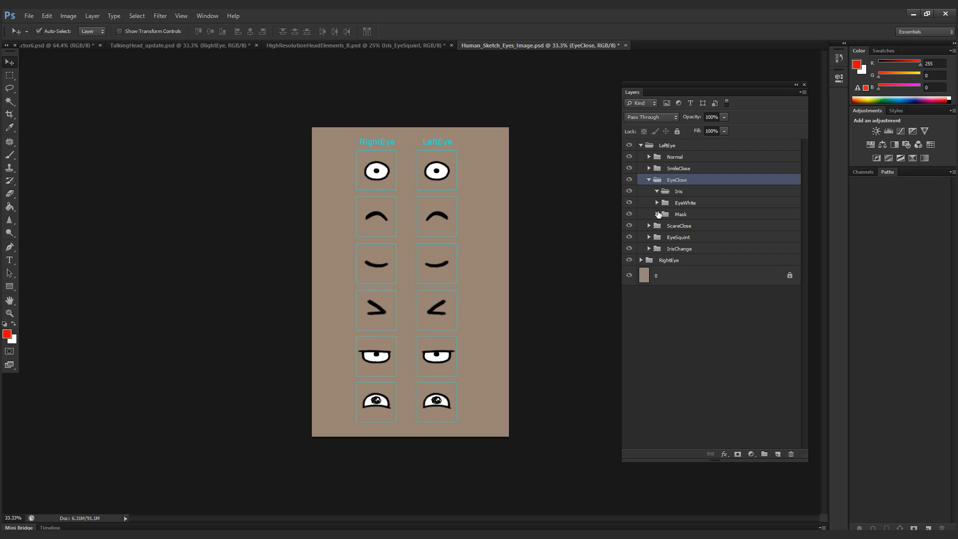
left_click(649, 180)
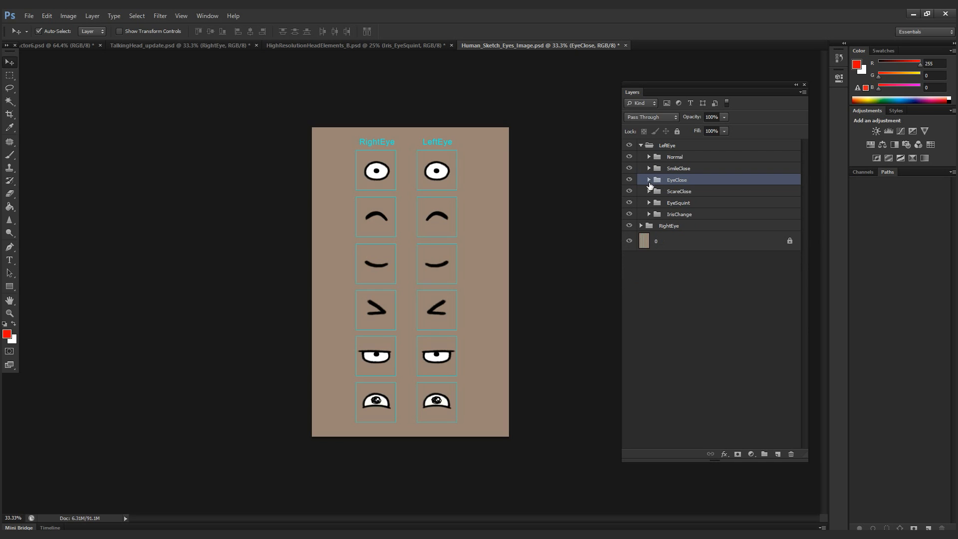
left_click(649, 191)
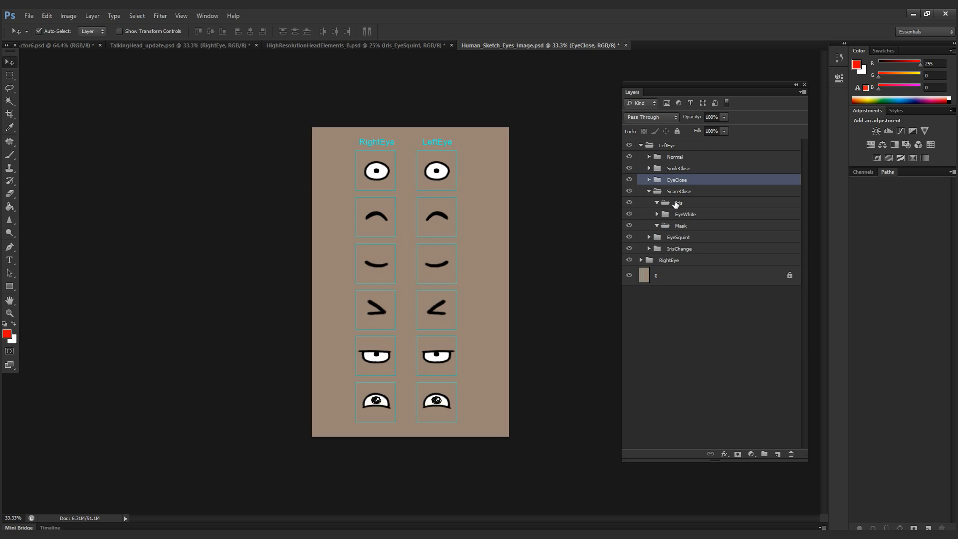
left_click(657, 214)
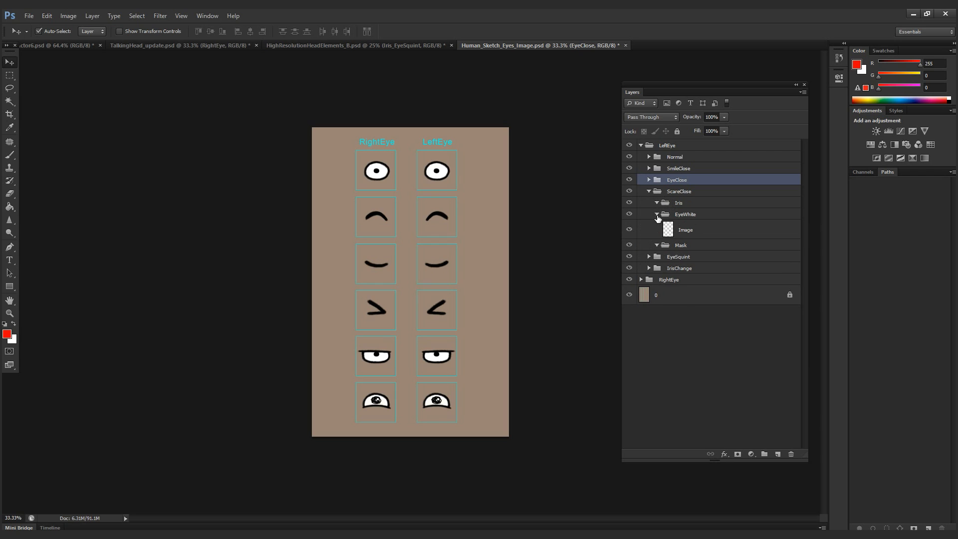
left_click(628, 214)
left_click(657, 214)
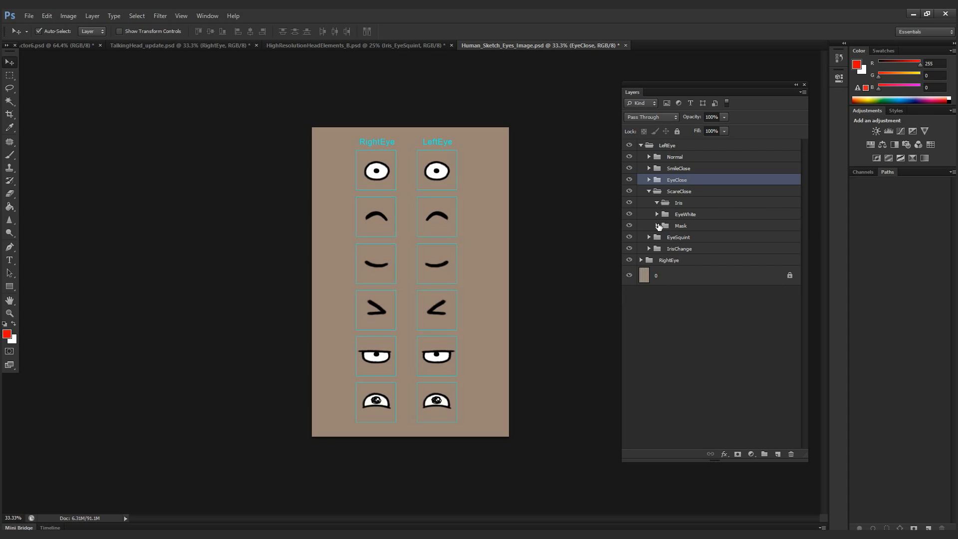
left_click(657, 226)
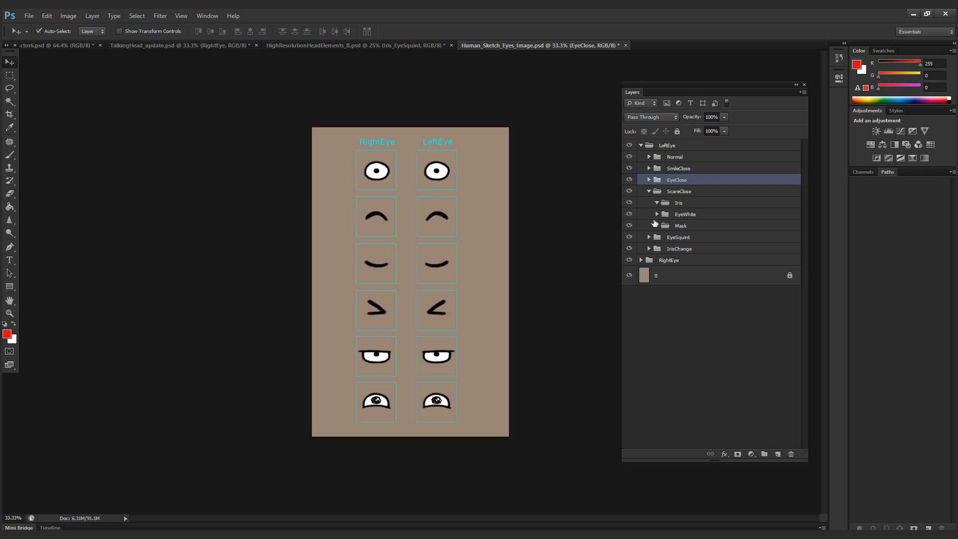
left_click(648, 191)
left_click(659, 201)
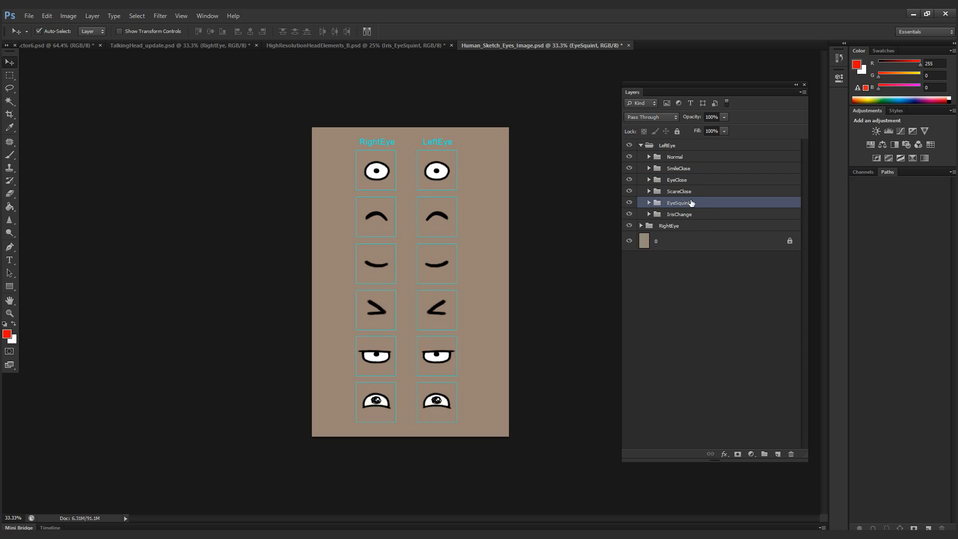
left_click(649, 202)
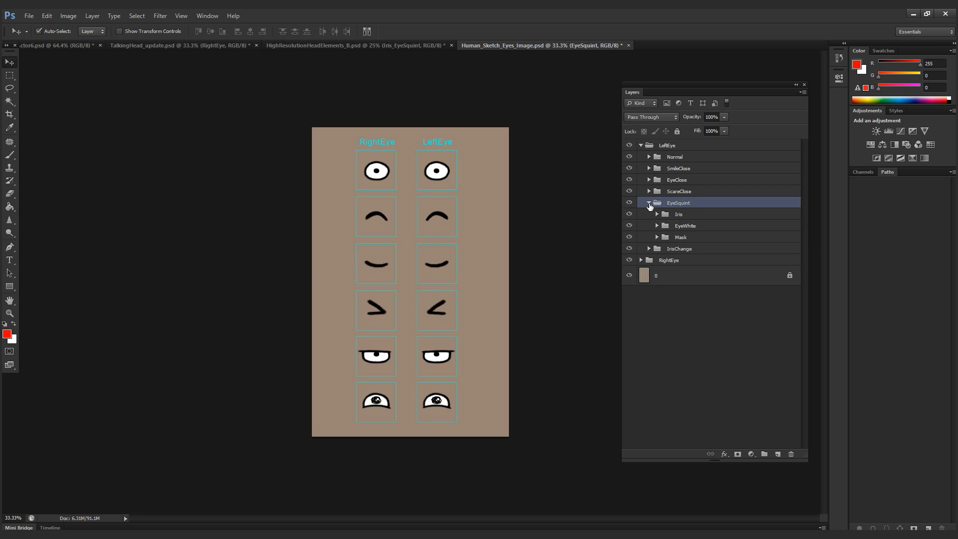
left_click(657, 214)
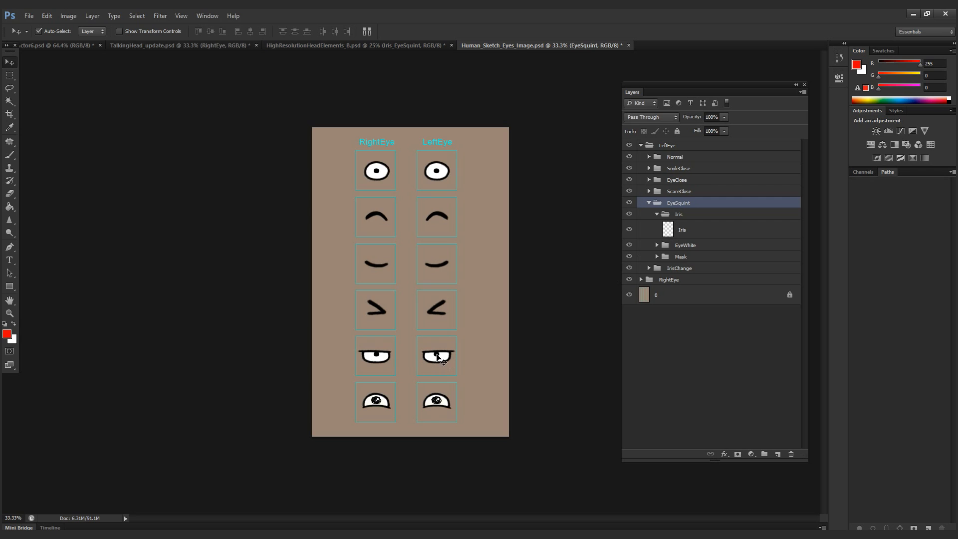
left_click(631, 230)
left_click(656, 245)
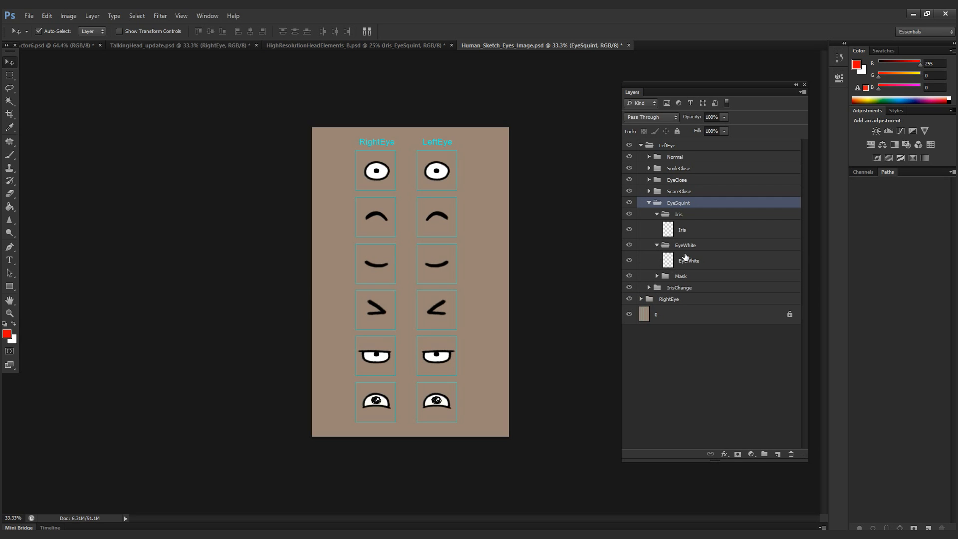
left_click(628, 260)
left_click(628, 260)
left_click(628, 261)
left_click(627, 260)
left_click(657, 245)
left_click(656, 257)
left_click(655, 256)
left_click(656, 214)
left_click(648, 203)
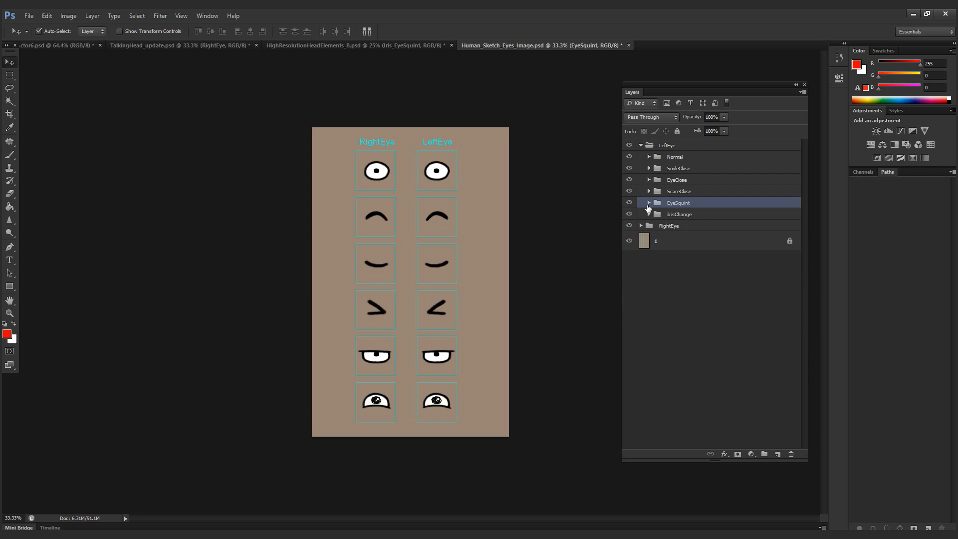
left_click(660, 214)
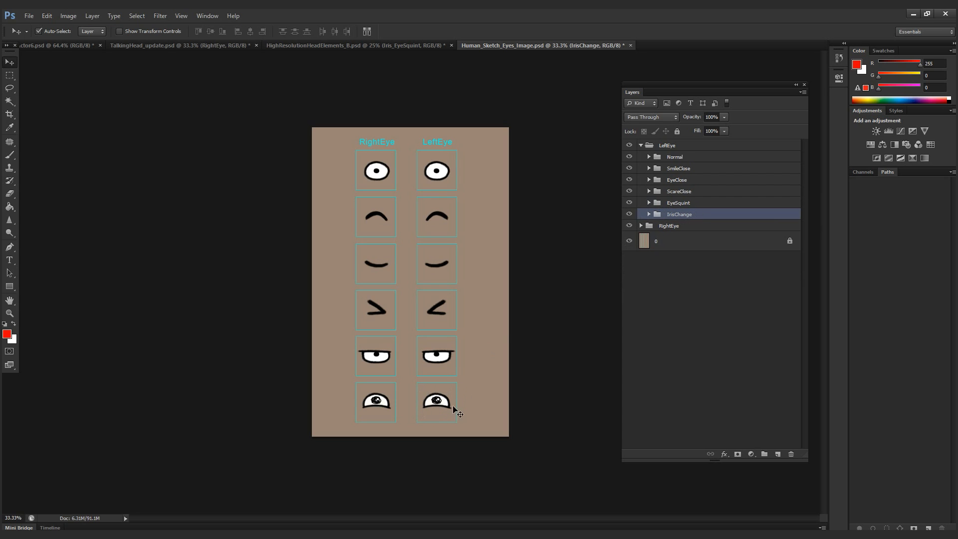
left_click(649, 214)
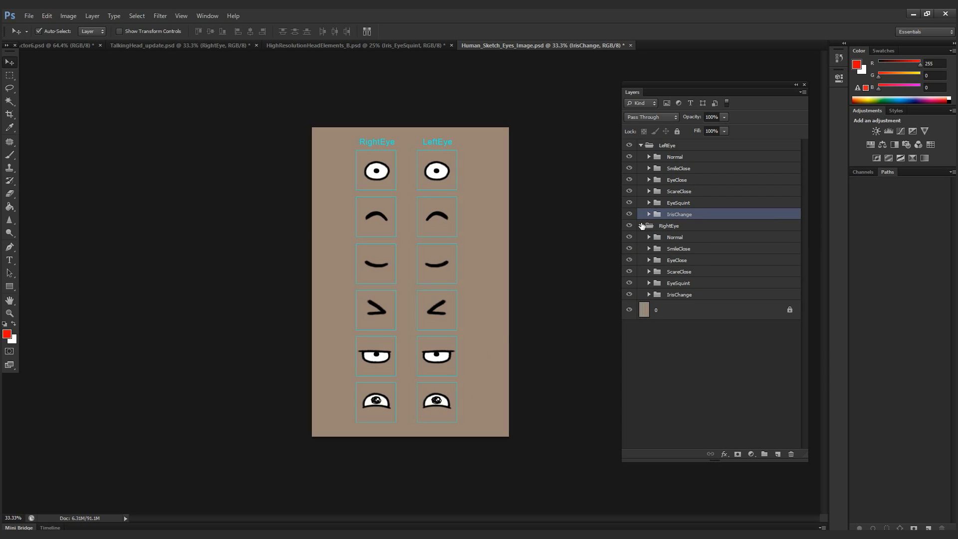
left_click(649, 214)
left_click(648, 214)
left_click(629, 226)
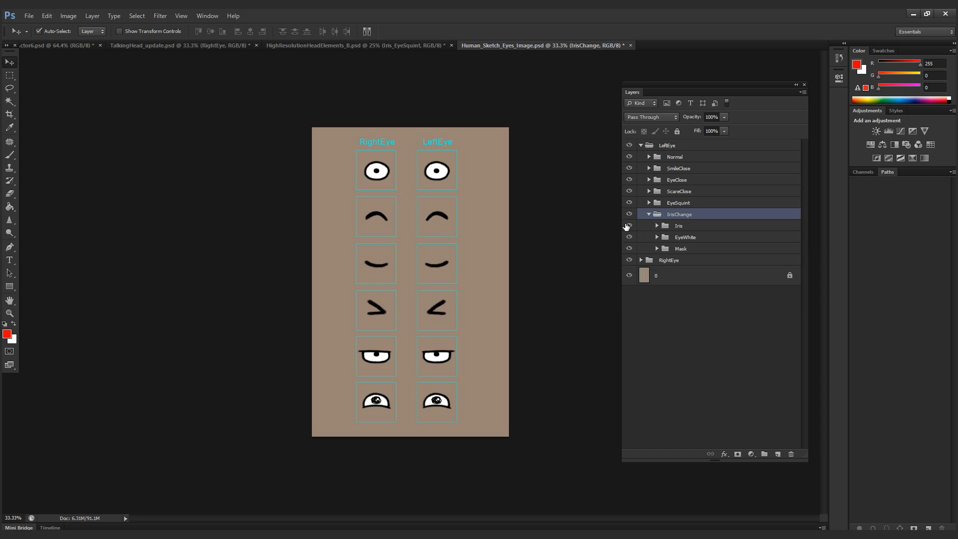
left_click(628, 225)
left_click(637, 238)
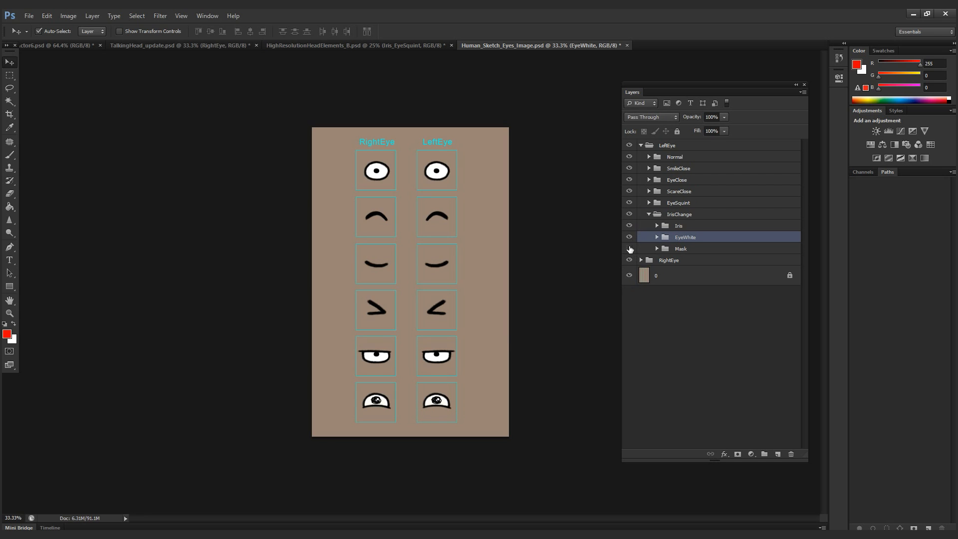
left_click(648, 214)
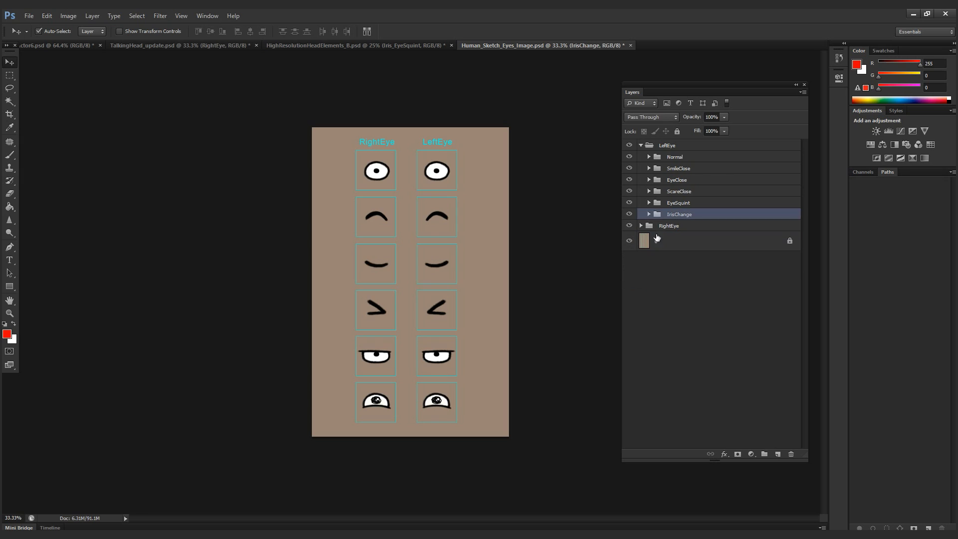
left_click(687, 308)
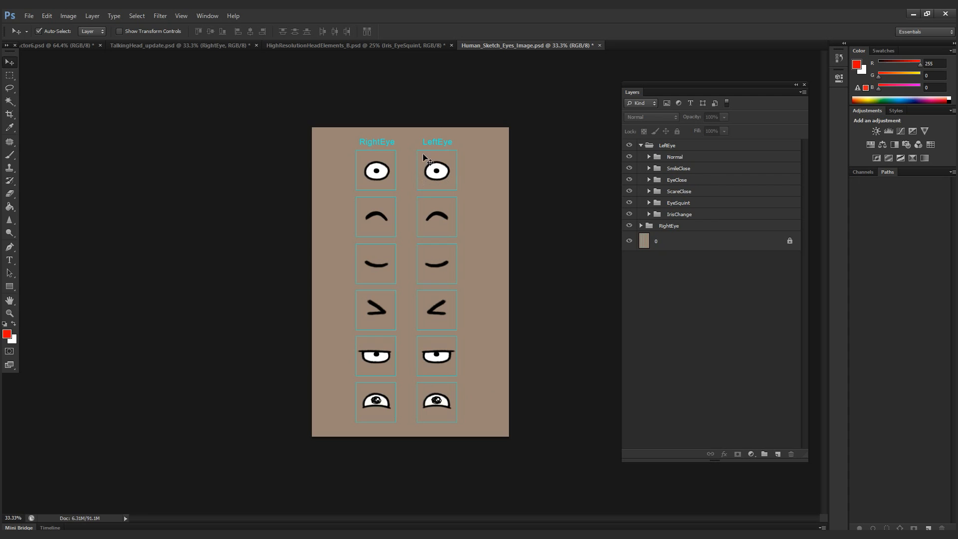
- Copy the left eye's Normal Iris, EyeWhite and Mask layers into TalkingHead_update's LeftEye group
left_click_drag(424, 154, 453, 186)
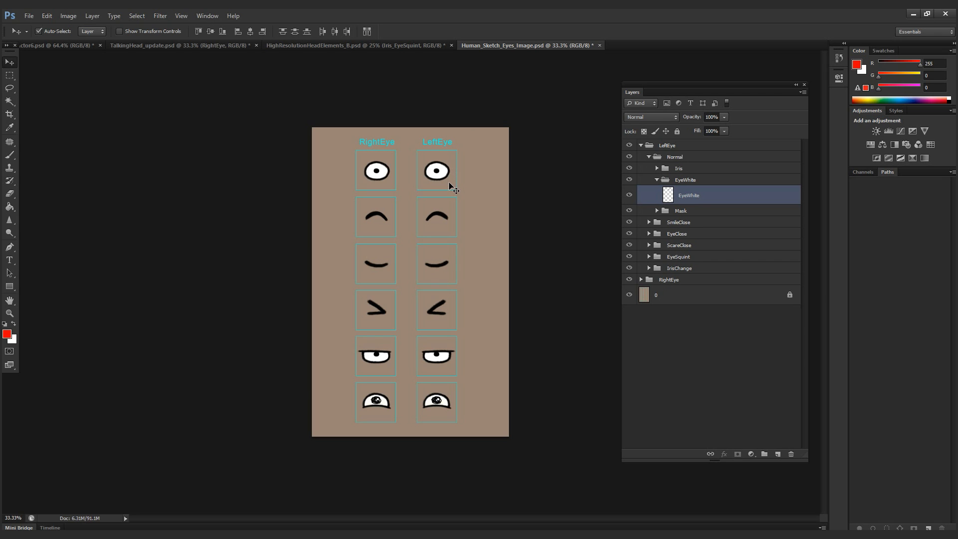
left_click_drag(428, 176, 451, 329)
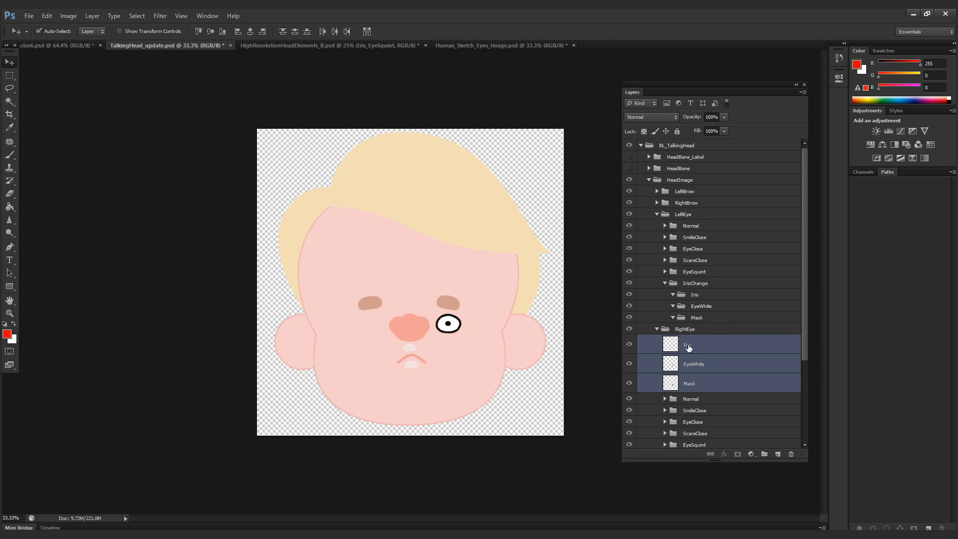
left_click_drag(689, 349, 708, 216)
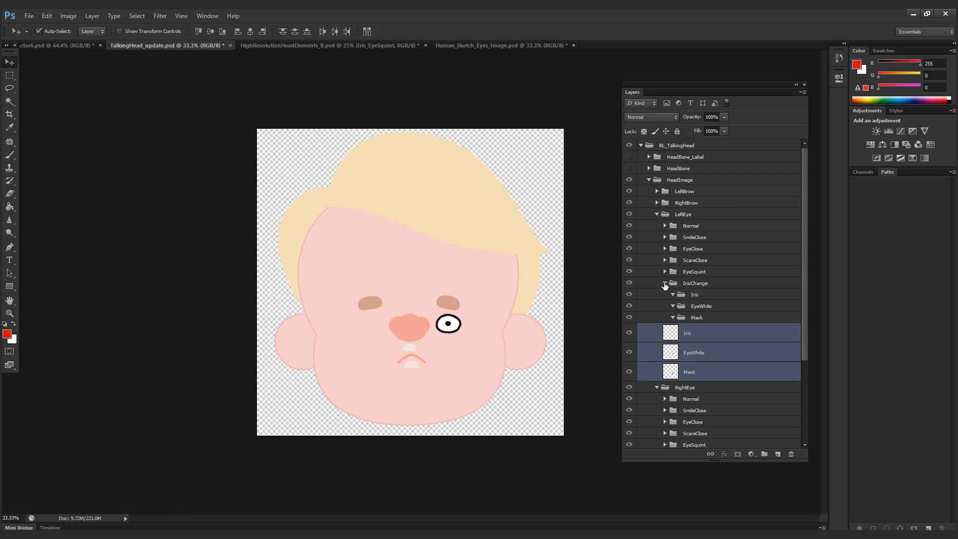
- Move Iris, EyeWhite and Mask into LeftEye > Normal, each into its same-named subgroup
left_click(664, 283)
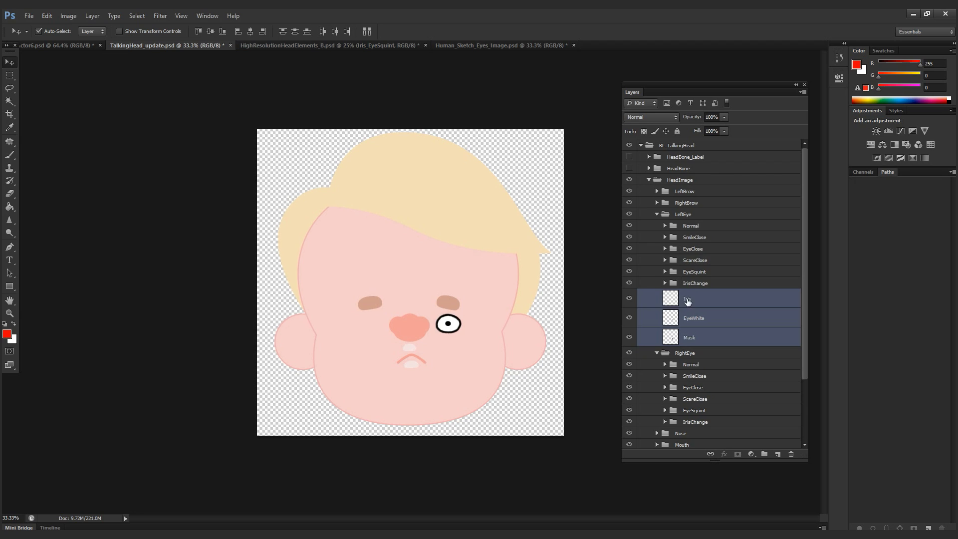
left_click_drag(685, 304, 704, 228)
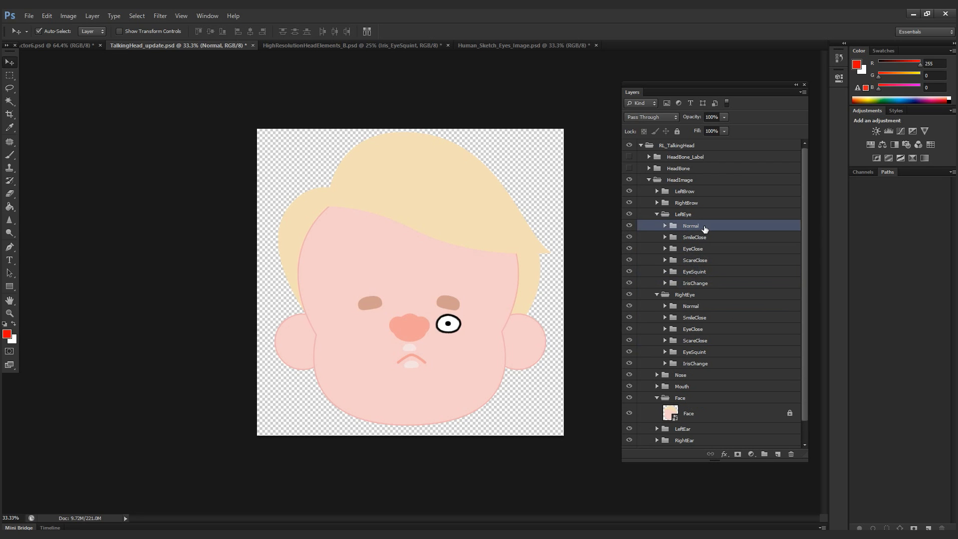
left_click(664, 226)
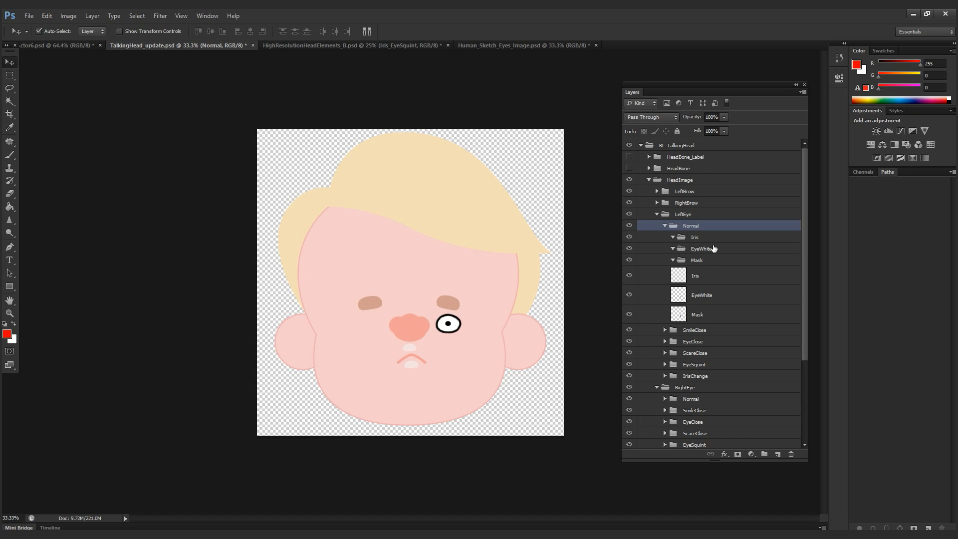
left_click(677, 275)
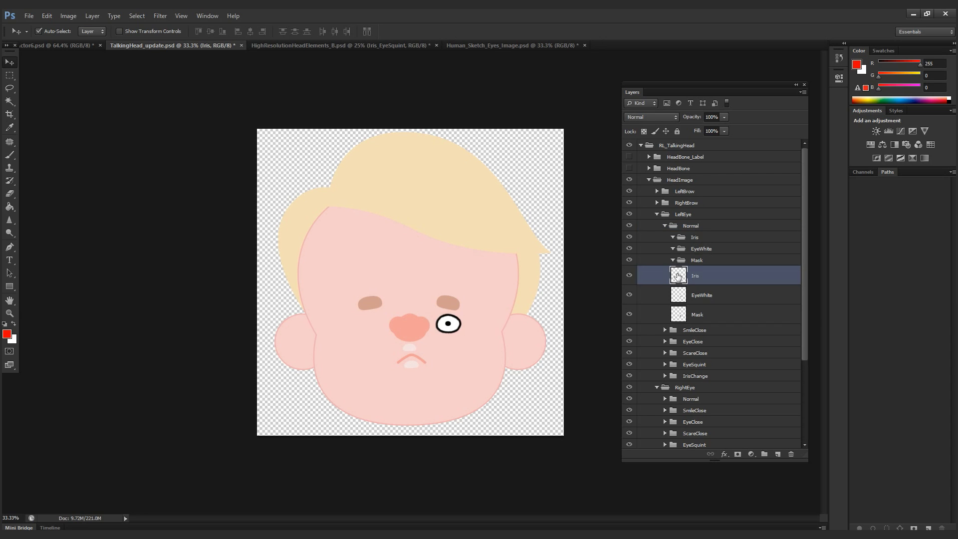
left_click_drag(678, 275, 695, 237)
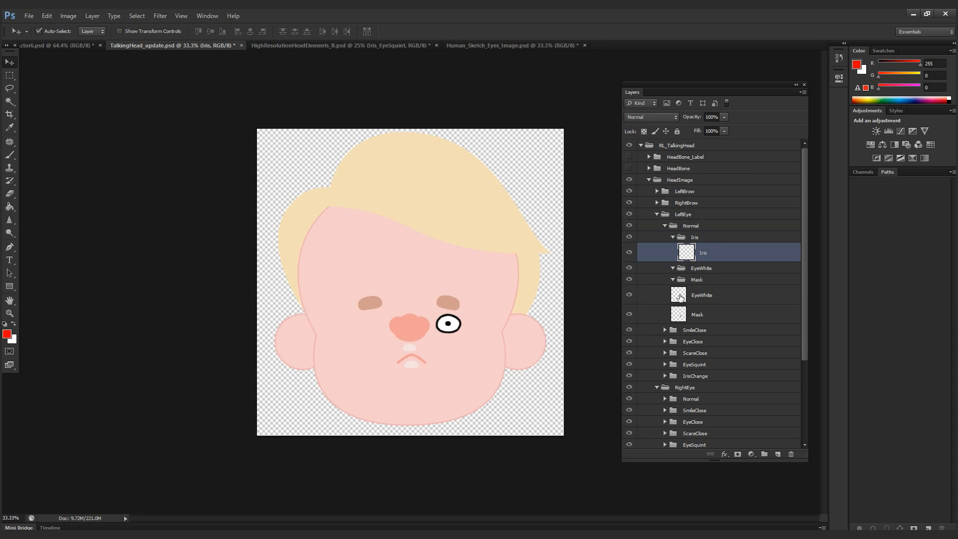
left_click_drag(679, 298, 708, 268)
left_click(678, 318)
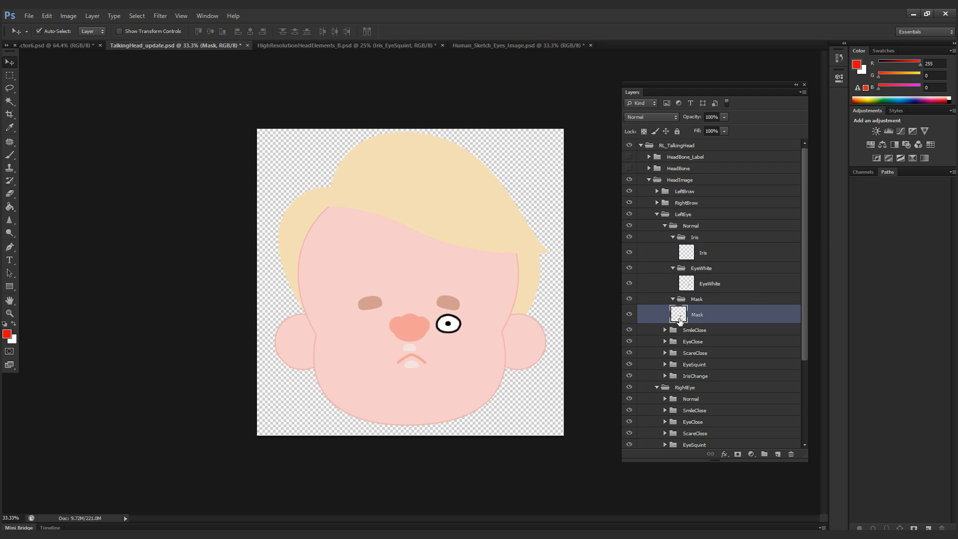
left_click_drag(679, 321, 709, 305)
- Collapse the Normal subgroups and RightEye, check the Normal pose visibility, and deselect
left_click(672, 299)
left_click(672, 268)
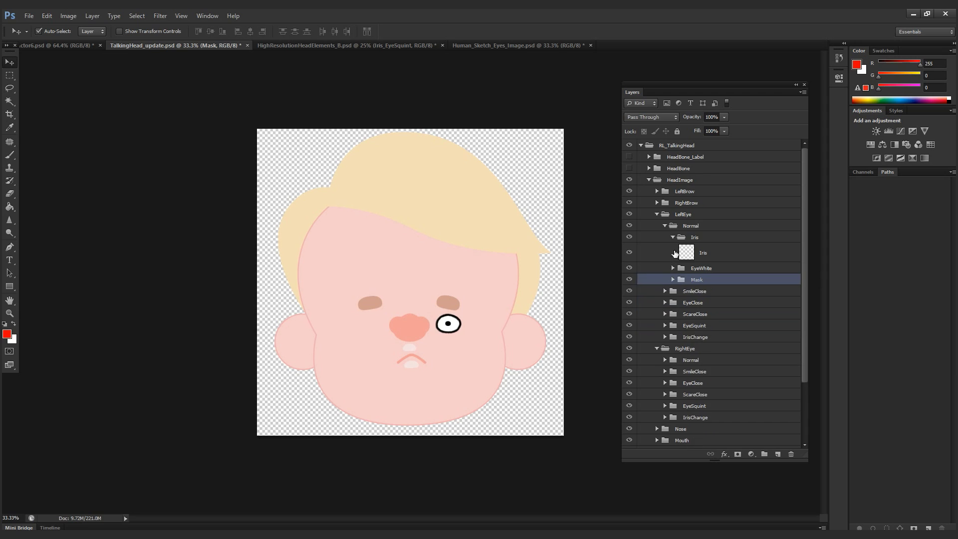
left_click(673, 238)
left_click(665, 225)
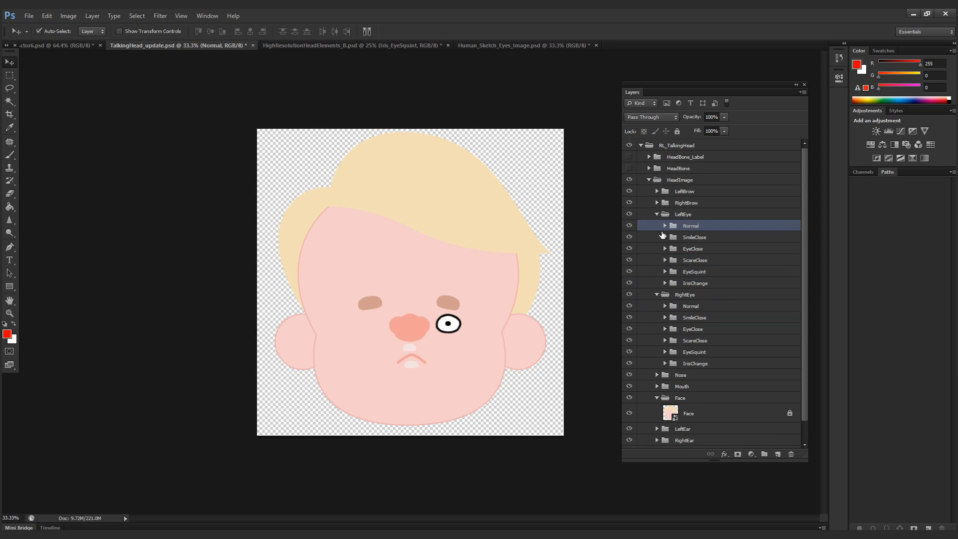
left_click(629, 225)
left_click(629, 226)
left_click(657, 294)
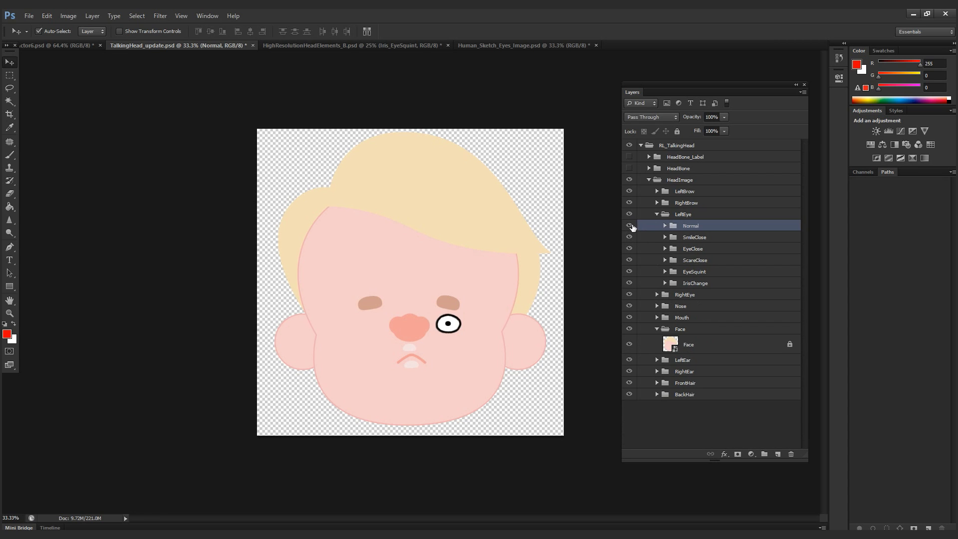
left_click(704, 418)
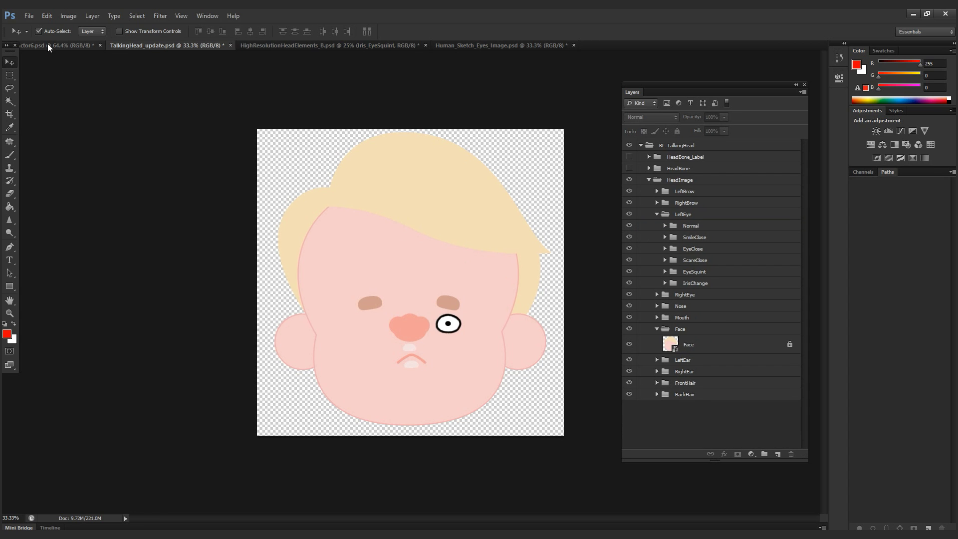
left_click(29, 15)
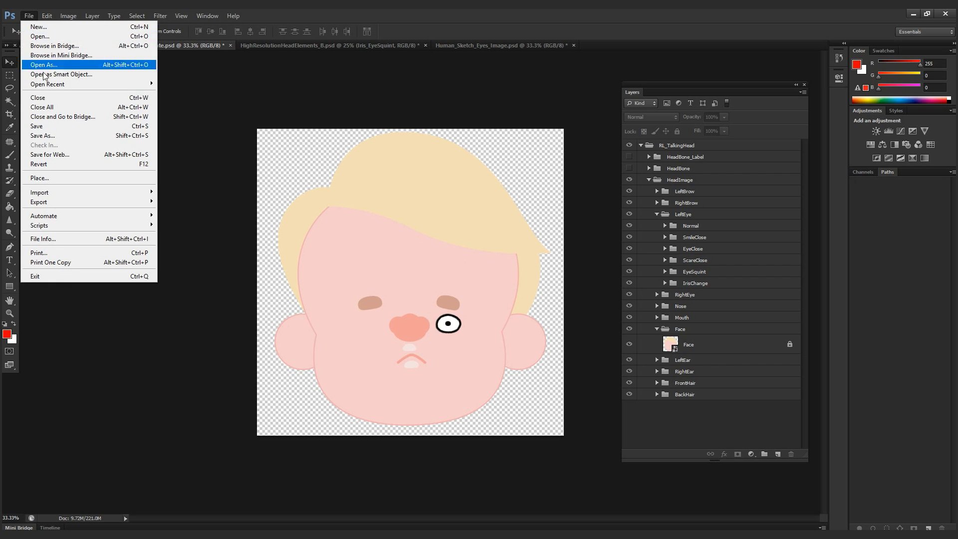
- Save the head document over the existing eye.psd, accepting the Photoshop Format Options
left_click(54, 135)
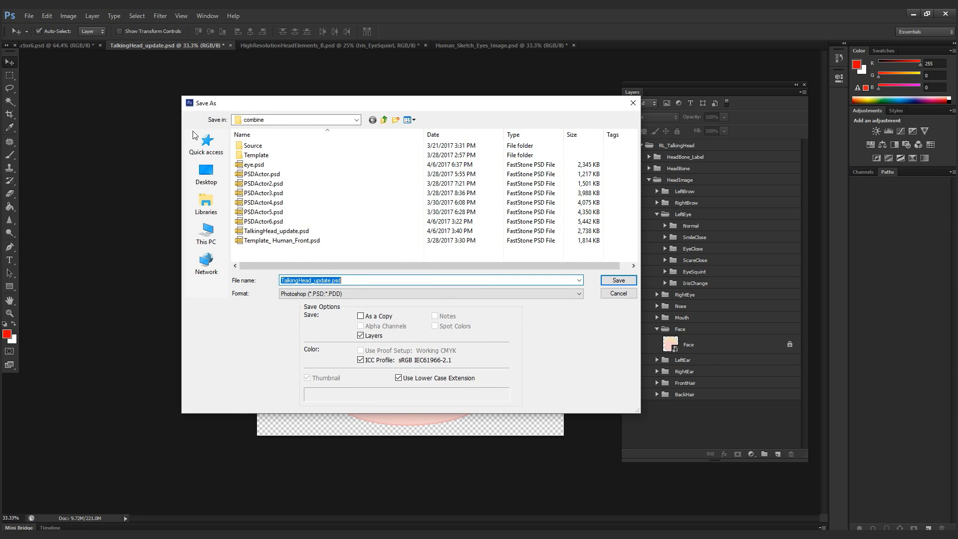
left_click(258, 166)
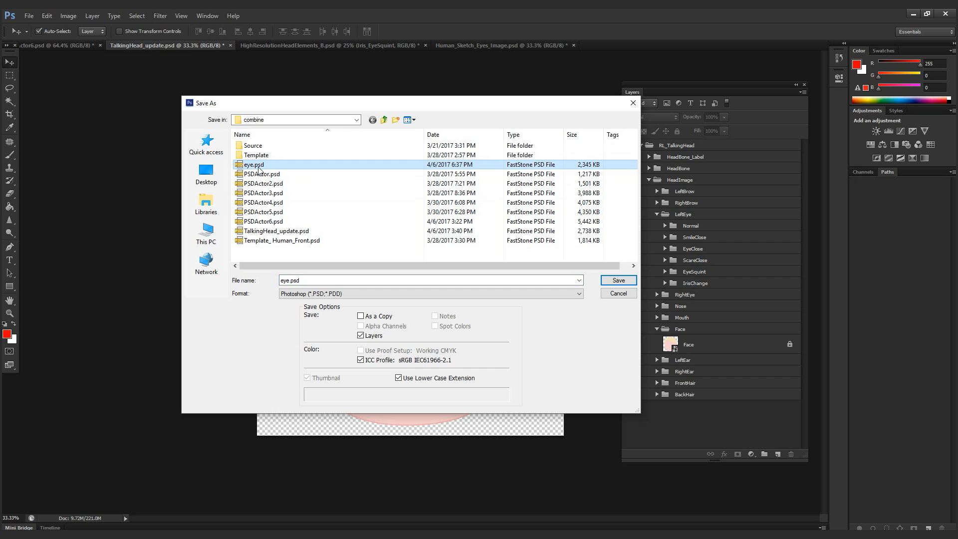
left_click(621, 285)
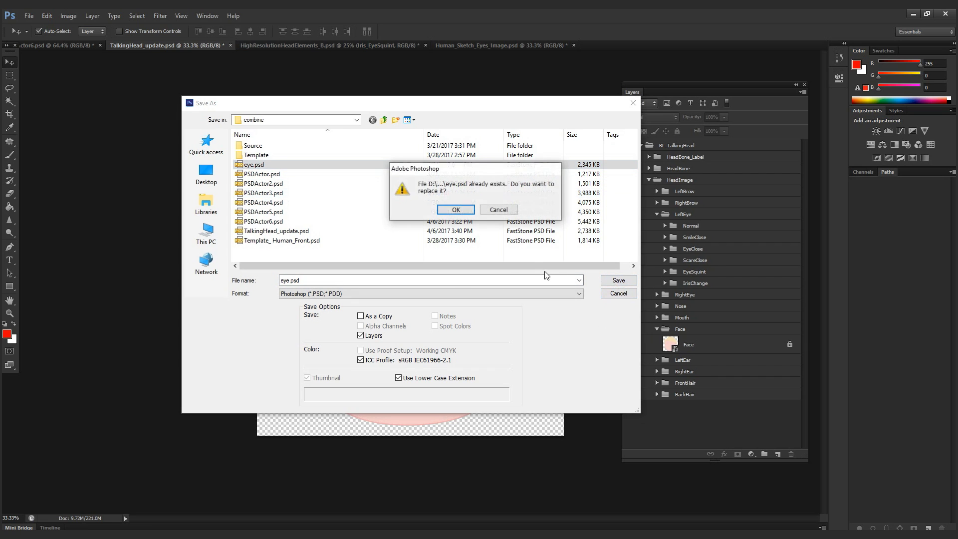
left_click(458, 209)
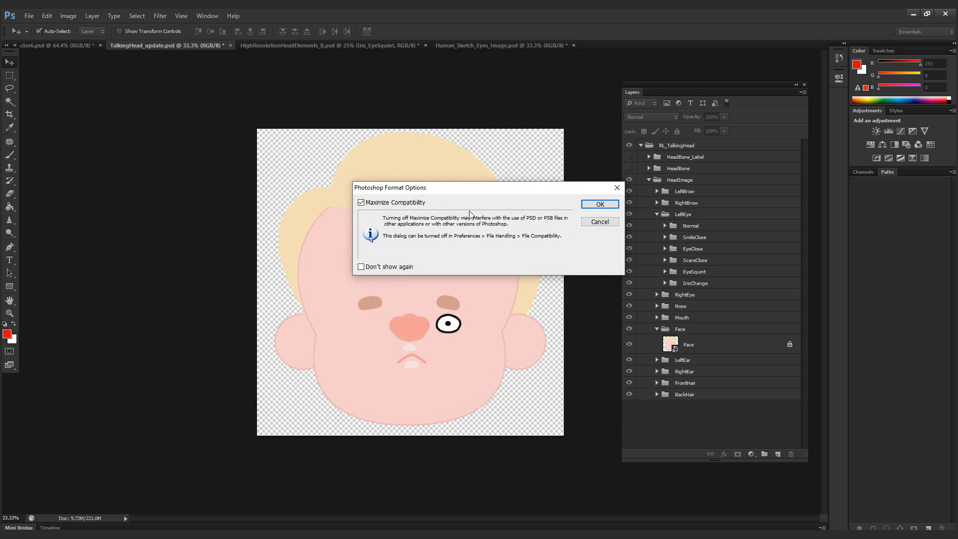
left_click(610, 209)
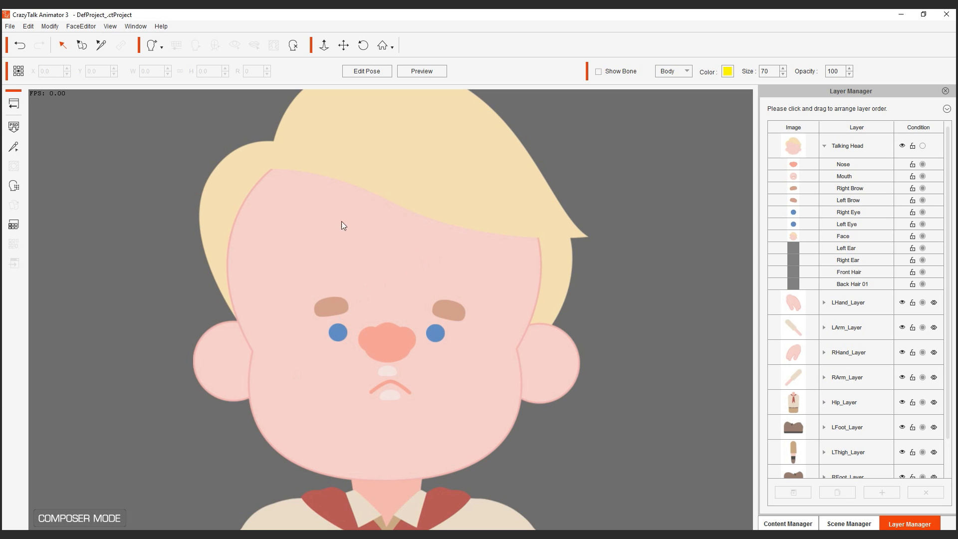
- Open eye.psd for PSD import in CrazyTalk Animator 3
left_click(14, 125)
left_click_drag(809, 223, 785, 208)
left_click(806, 280)
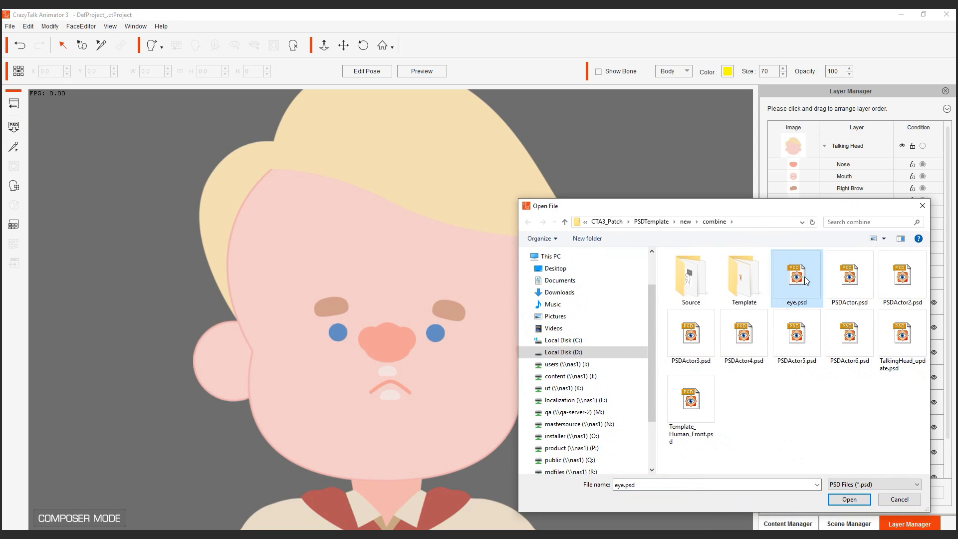
double_click(804, 277)
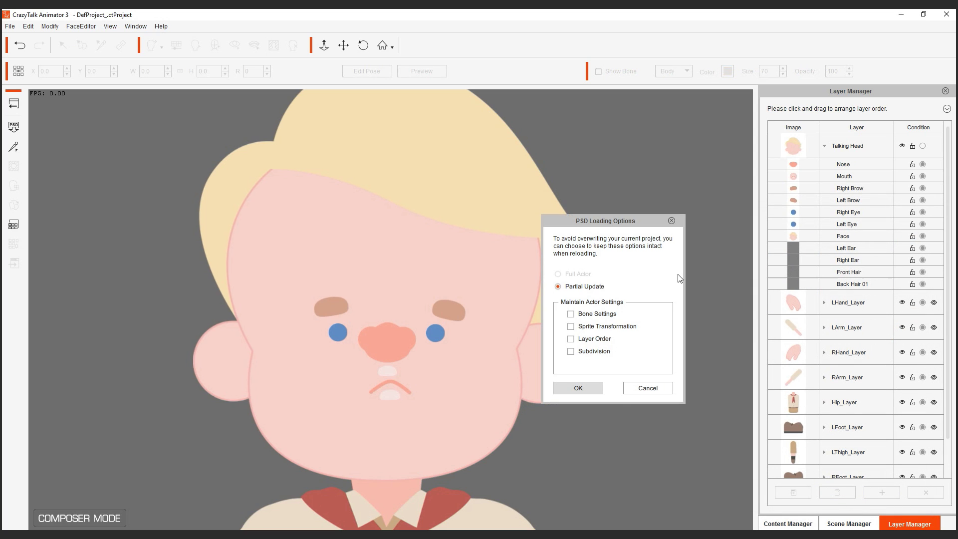
- Partially update the TalkingHead part, keeping Bone Settings and Sprite Transformation
left_click(570, 314)
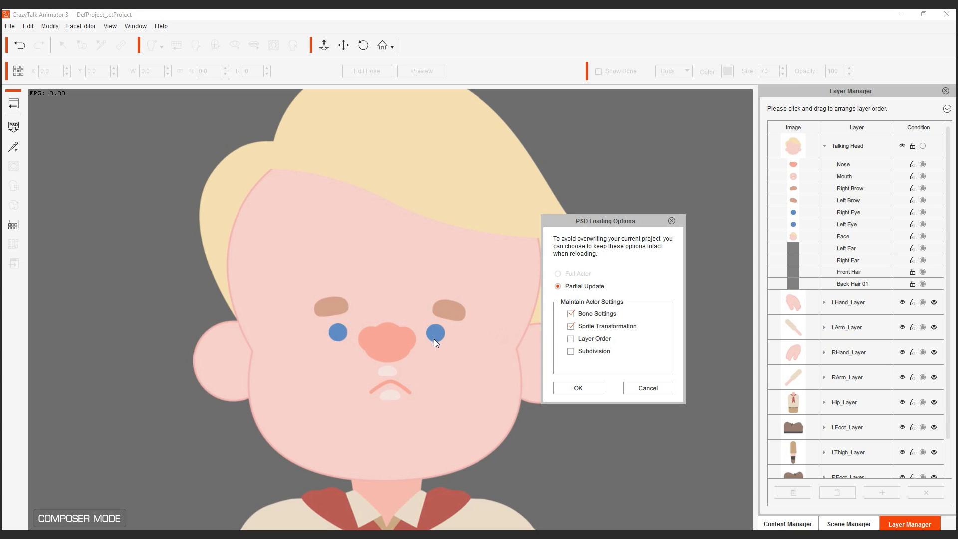
left_click(588, 387)
left_click_drag(672, 321, 669, 343)
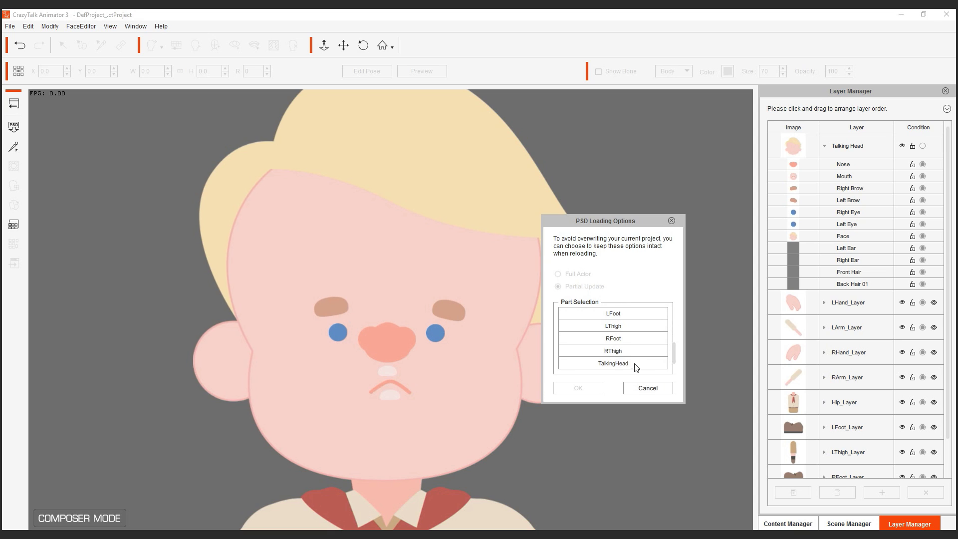
left_click(616, 366)
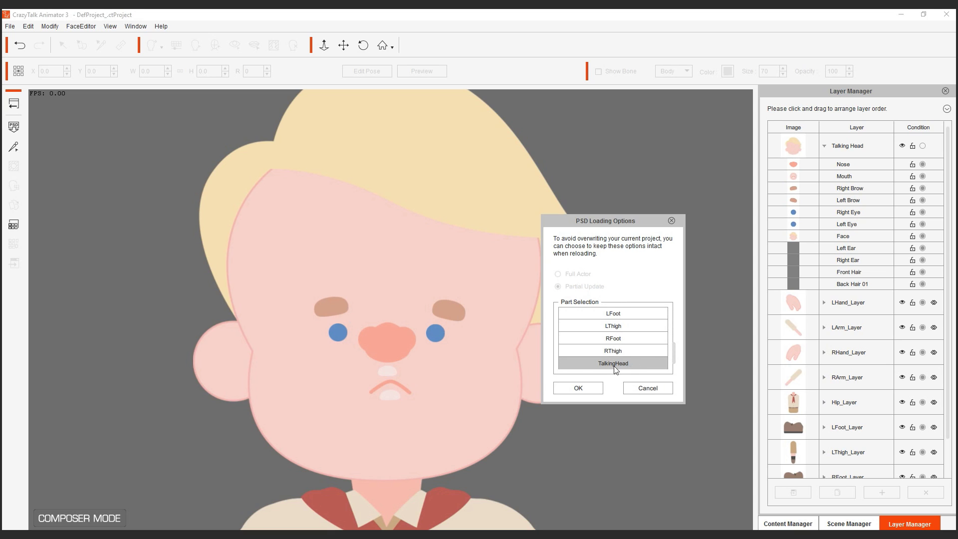
left_click(579, 389)
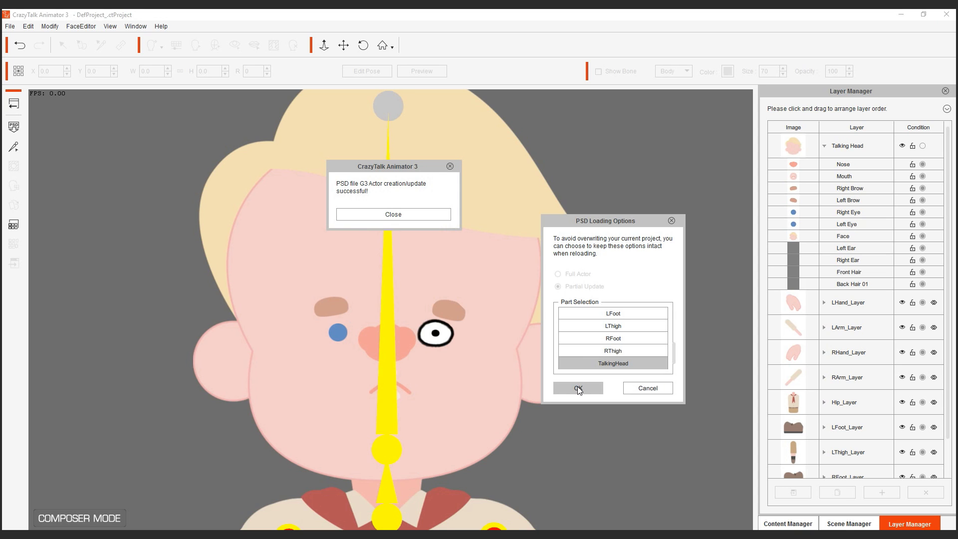
left_click(445, 217)
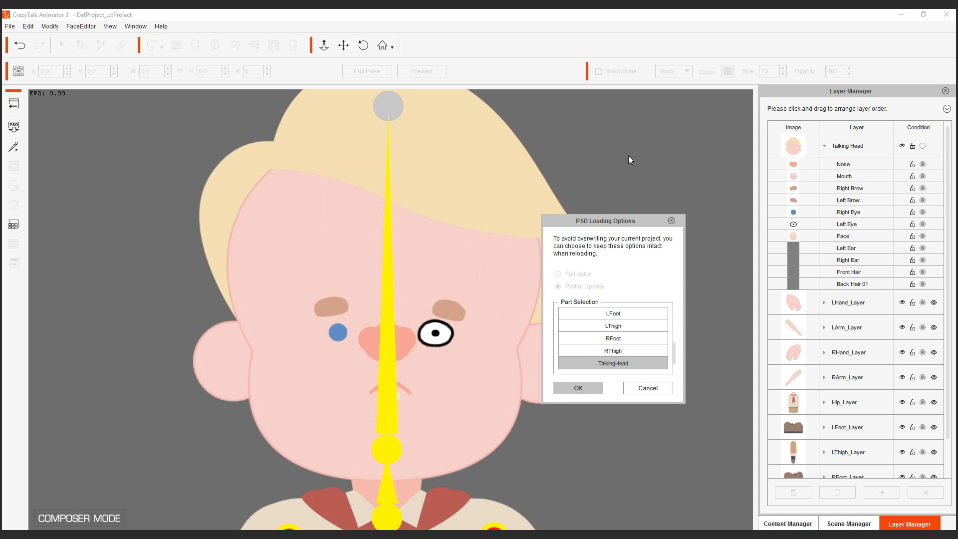
left_click(671, 221)
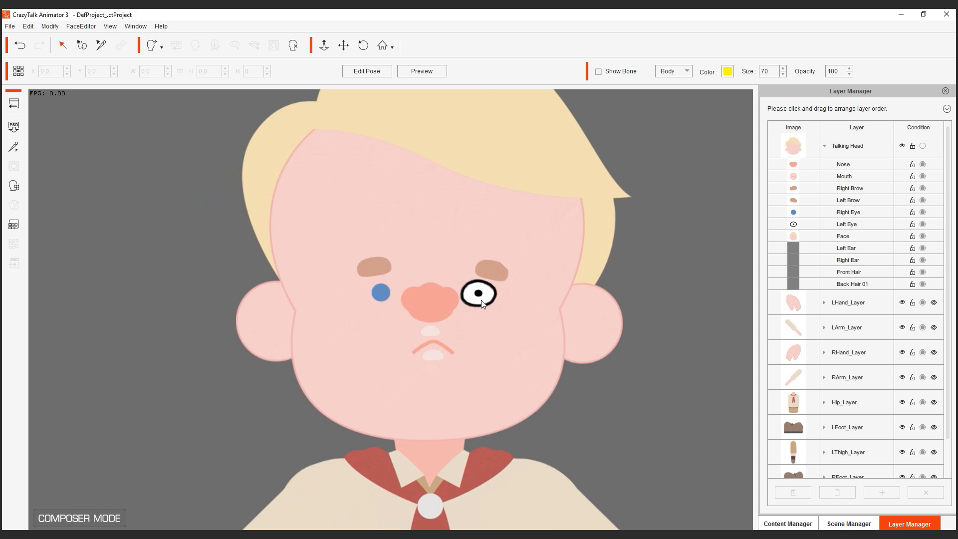
- Shift the new left eye sprite slightly right, deselect it, and return to the stage
left_click_drag(481, 304, 491, 304)
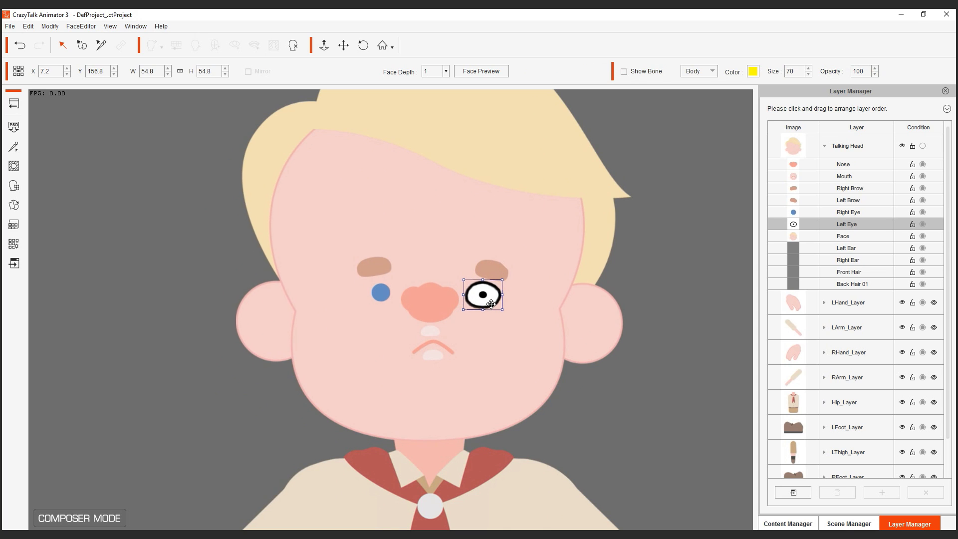
left_click(601, 414)
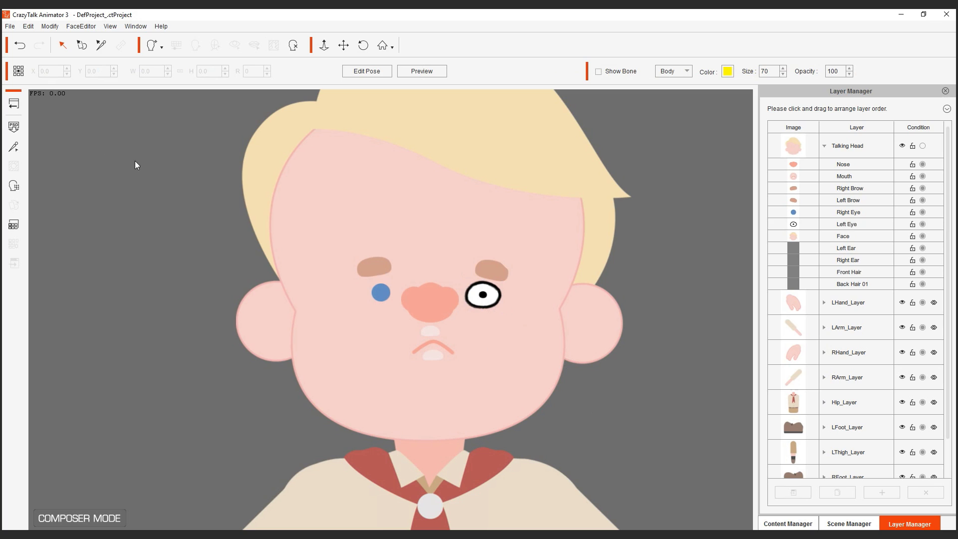
left_click(19, 107)
- Select the character and open Face Puppet with the full-face animation profile
left_click(408, 294)
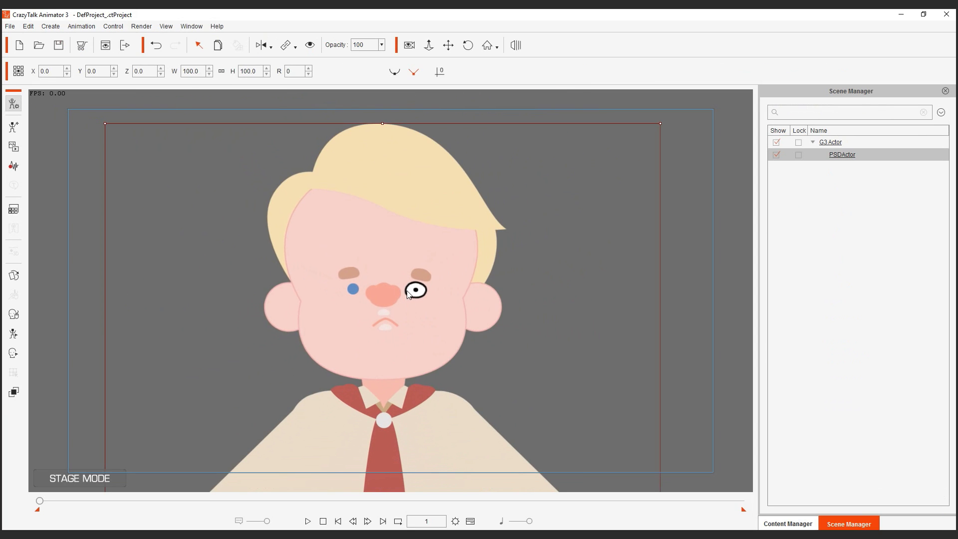
left_click(14, 314)
left_click(594, 224)
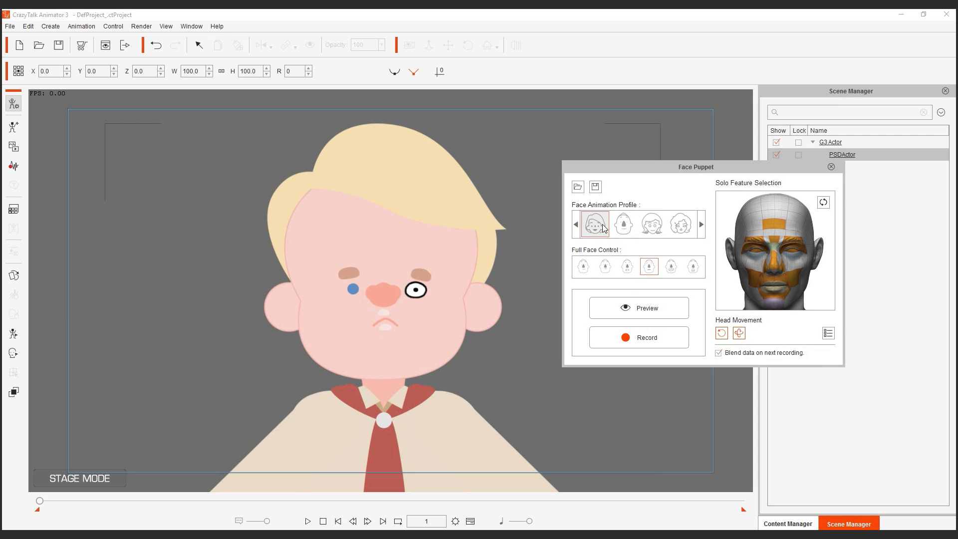
left_click(635, 309)
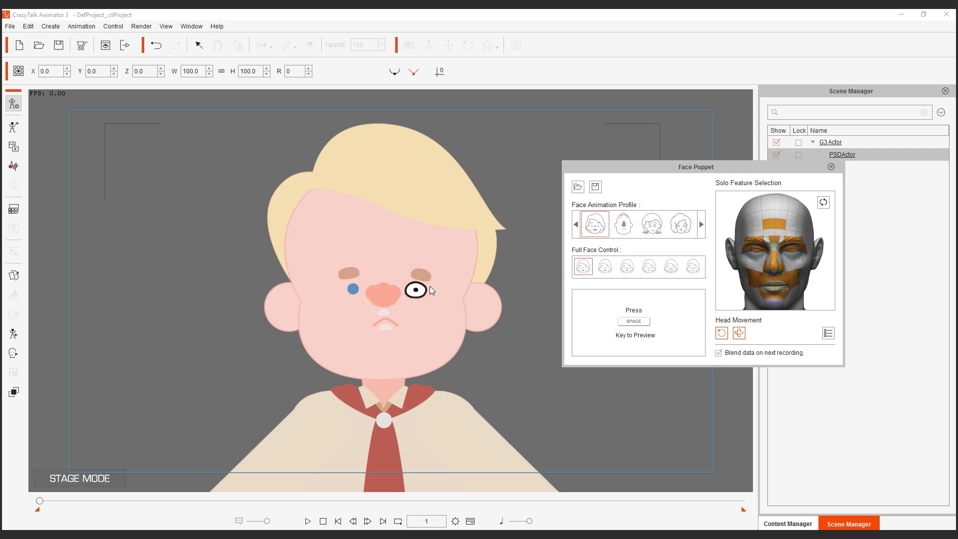
- Run the Face Puppet preview three times to watch the new eye blink, then close Face Puppet
key("space")
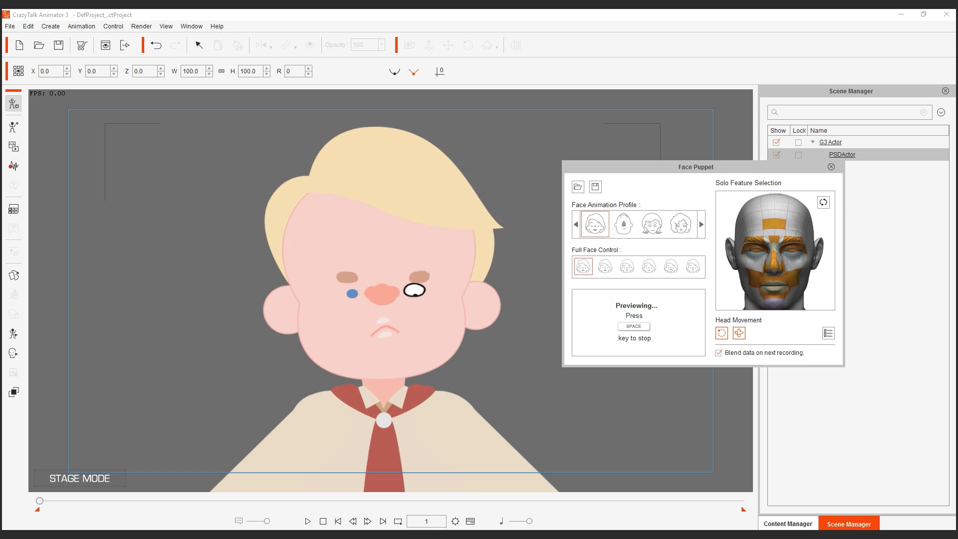
key("space")
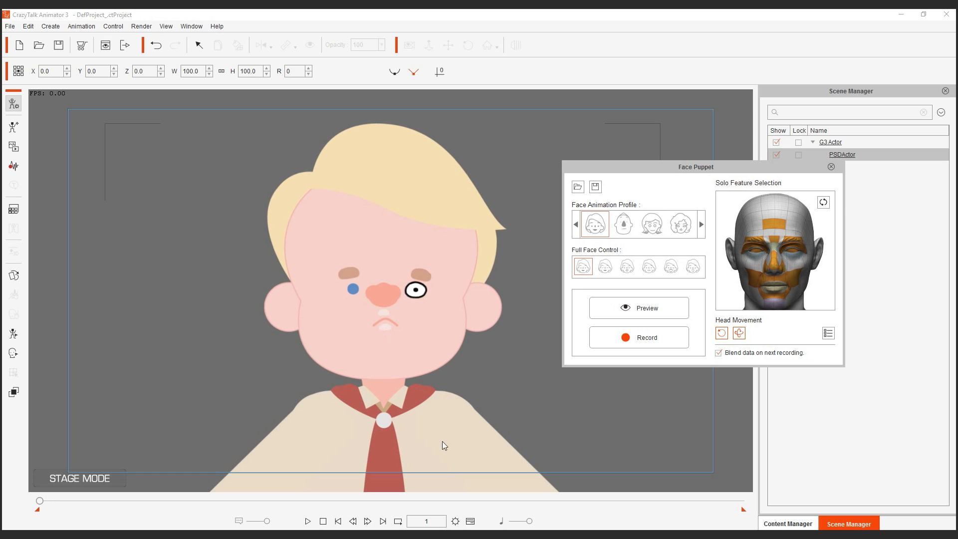
left_click(582, 302)
key("space")
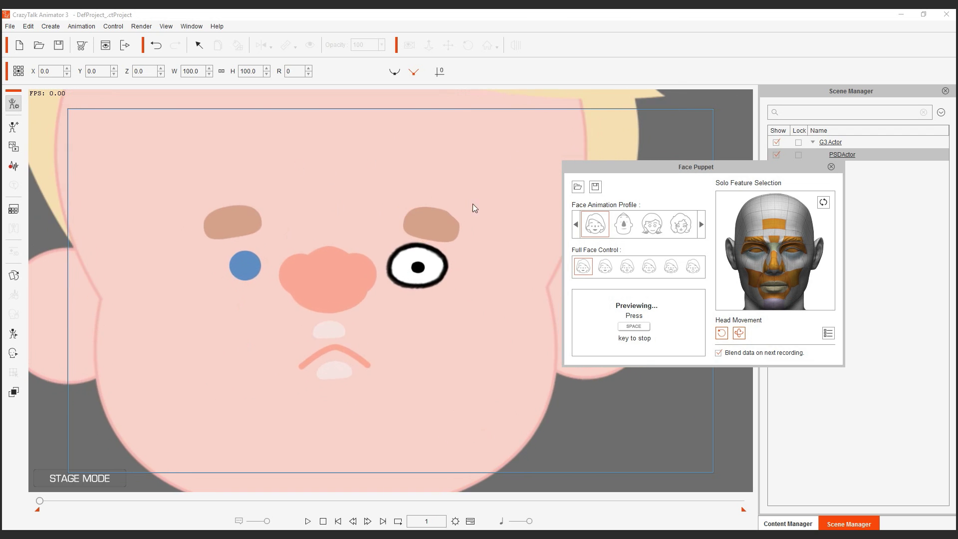
key("space")
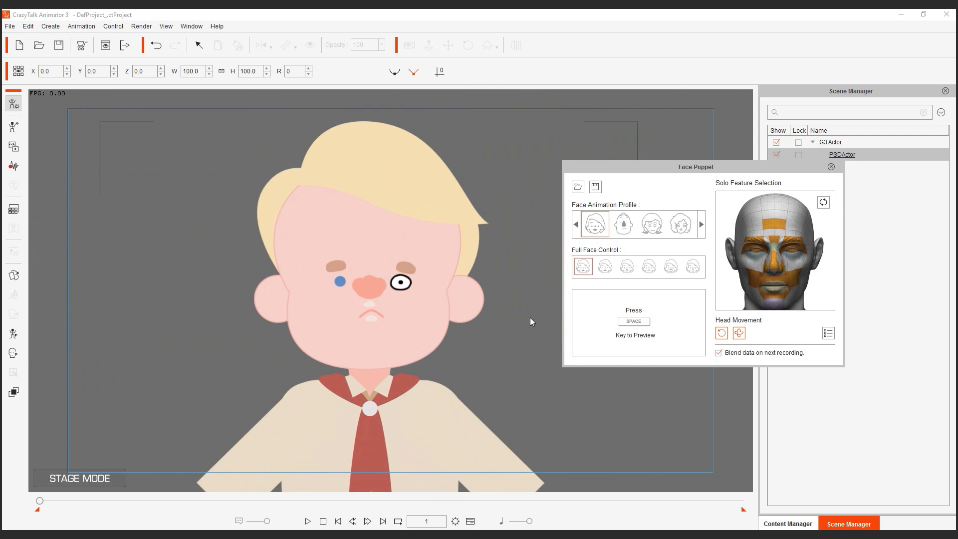
key("space")
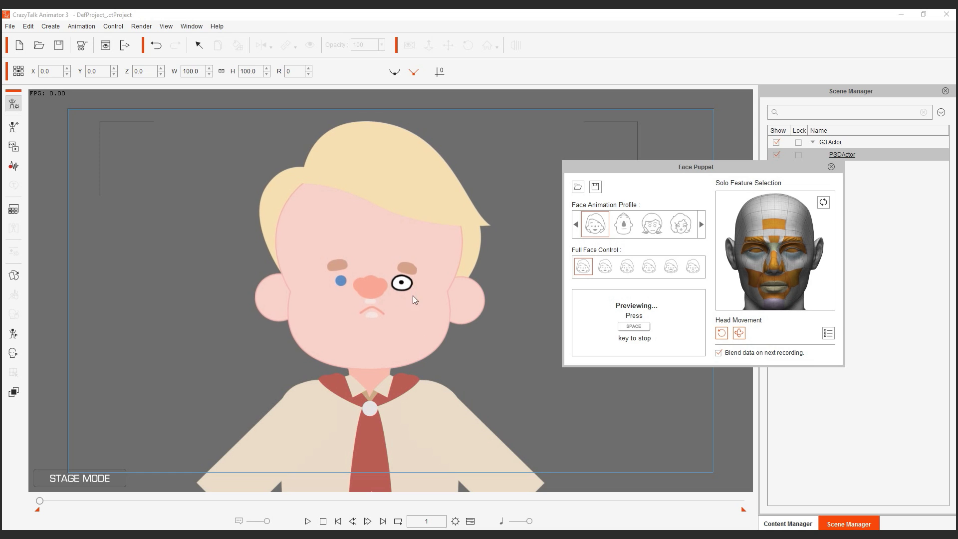
key("space")
key("Escape")
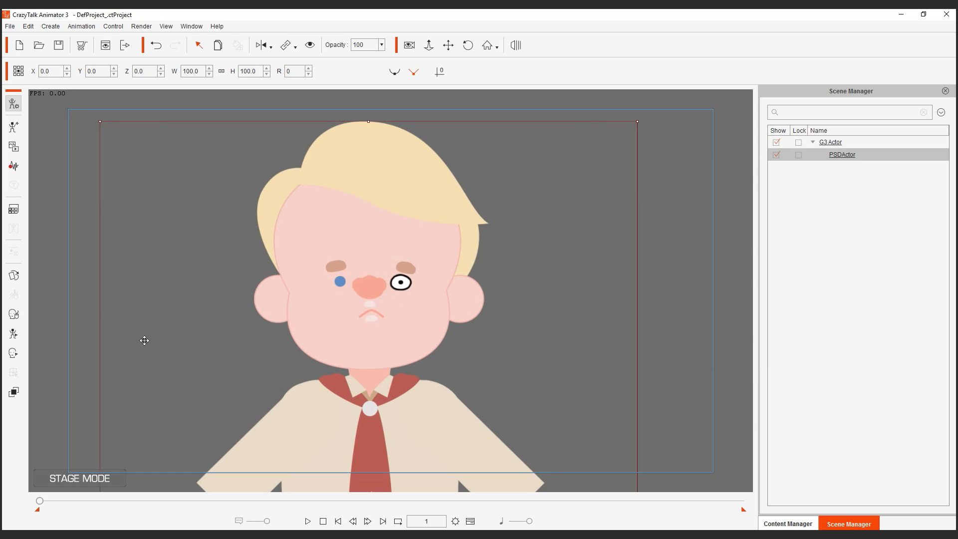
- In the Sprite Editor, preview the left eye's SmileClose sprite, then set it back to Normal
left_click(14, 276)
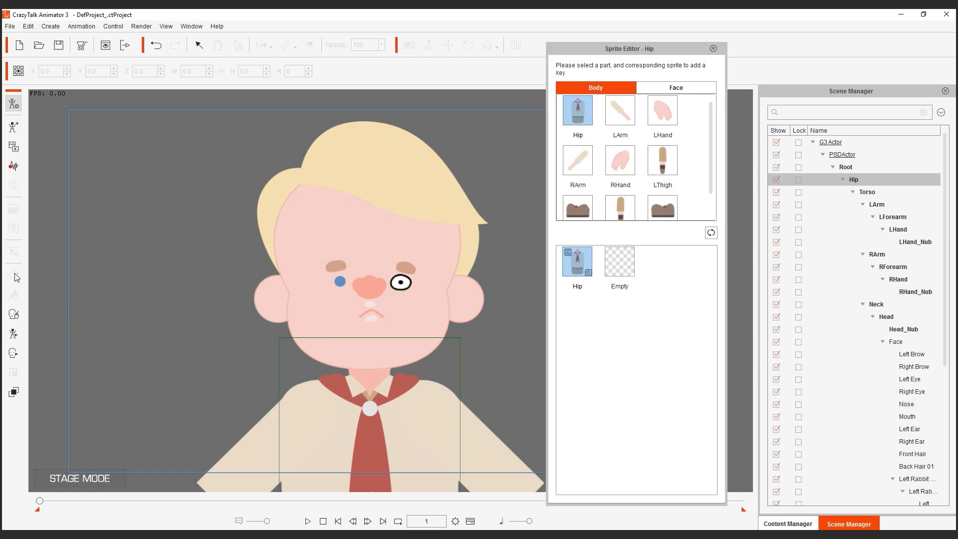
left_click(676, 88)
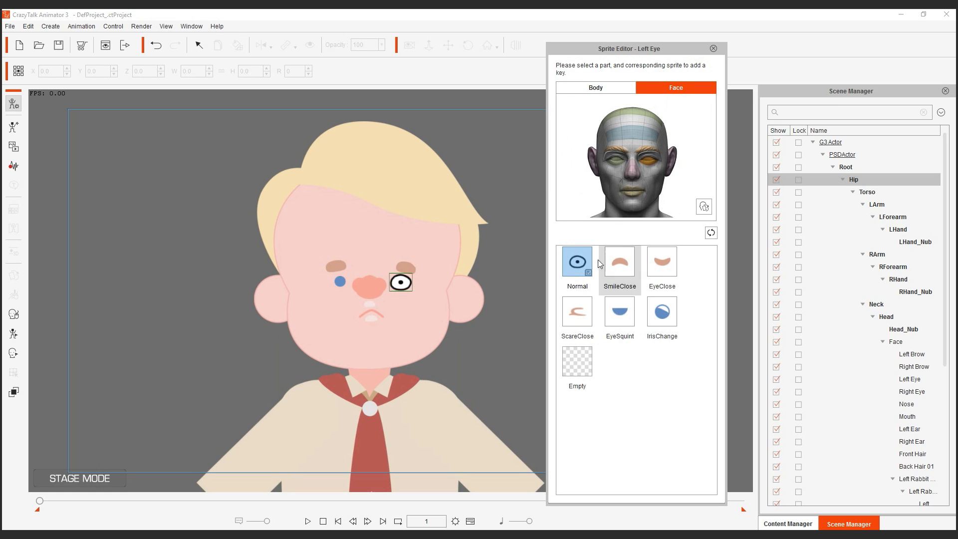
left_click(612, 270)
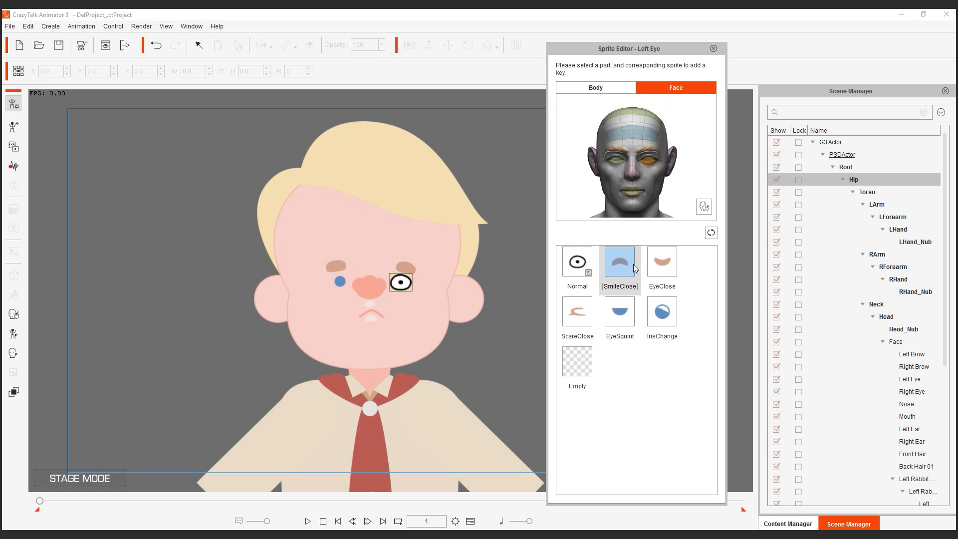
left_click(589, 272)
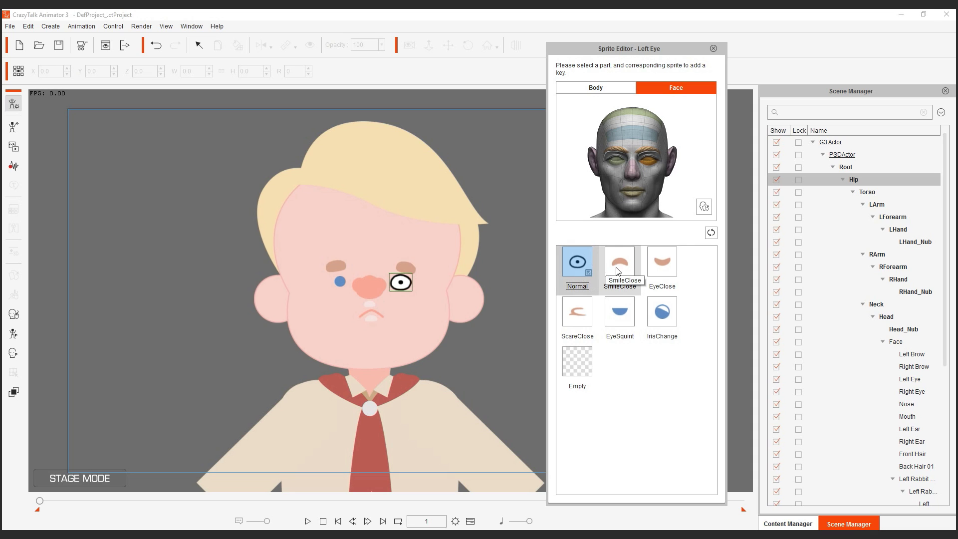
- Close the Sprite Editor, deselect the actor, and switch to the head PSD in Photoshop
left_click(714, 49)
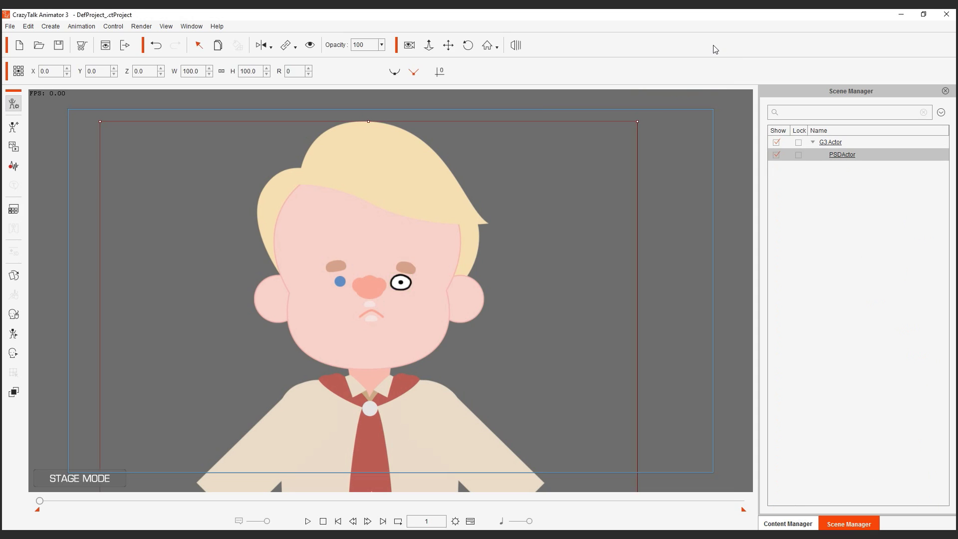
left_click(614, 228)
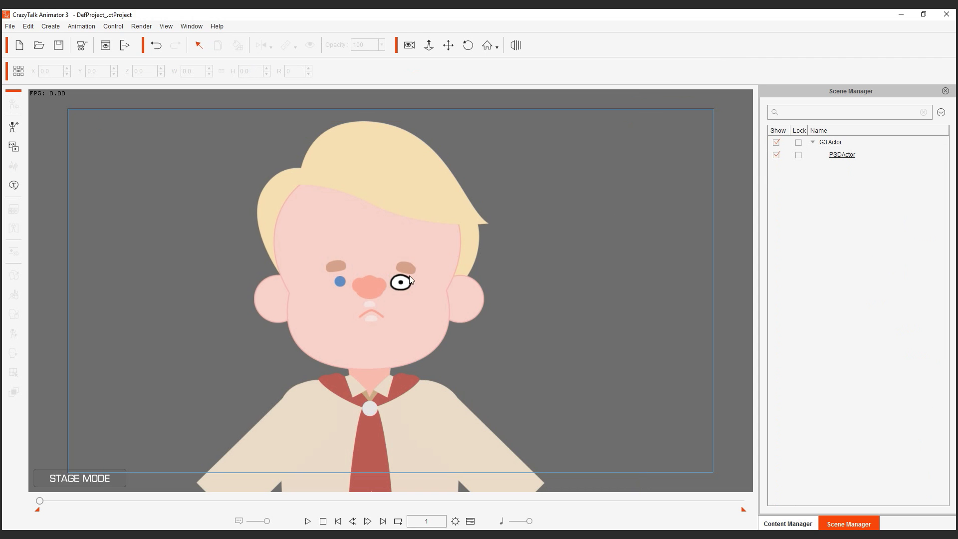
key("alt+Tab")
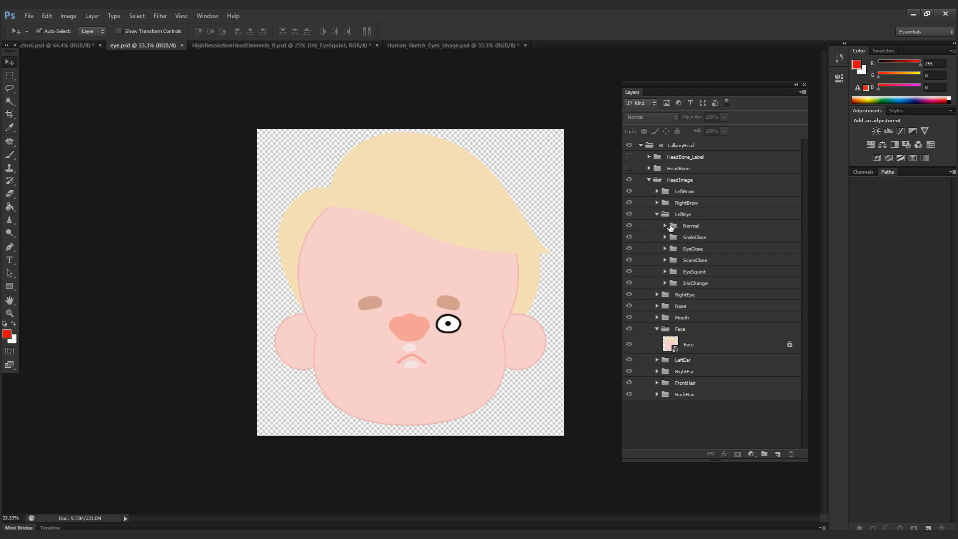
- Copy the smile-closed arc from the eye sheet into LeftEye's SmileClose EyeWhite group and check it
left_click(698, 214)
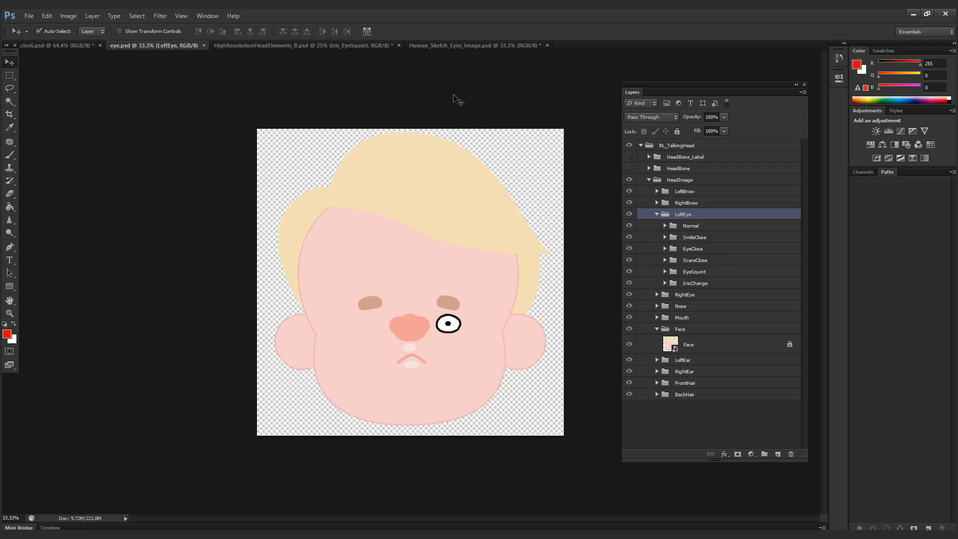
left_click(440, 45)
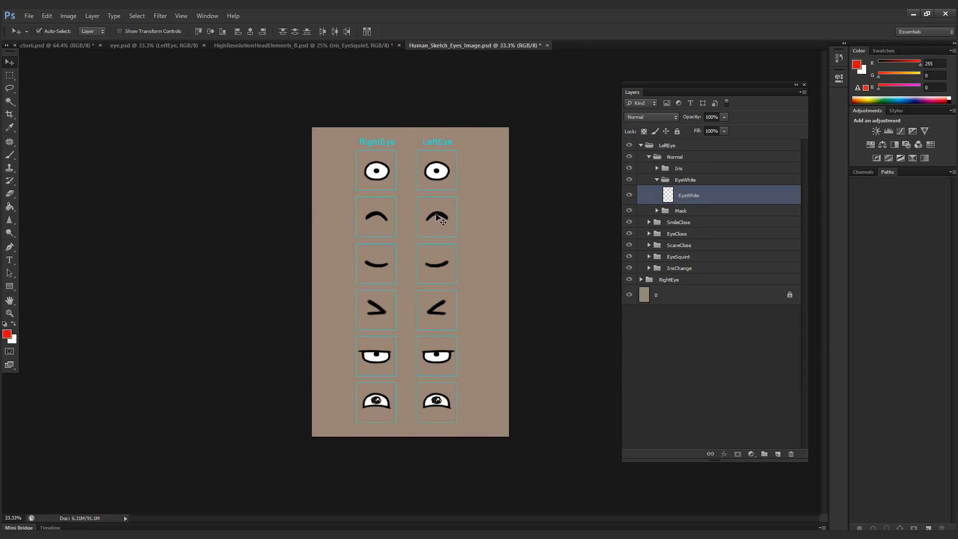
left_click(149, 45)
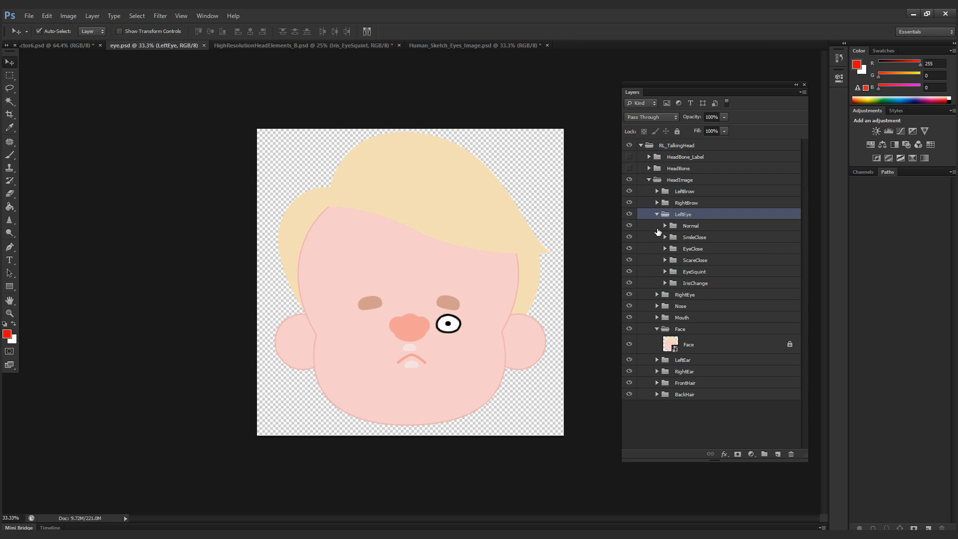
left_click(665, 237)
left_click(705, 259)
left_click(445, 46)
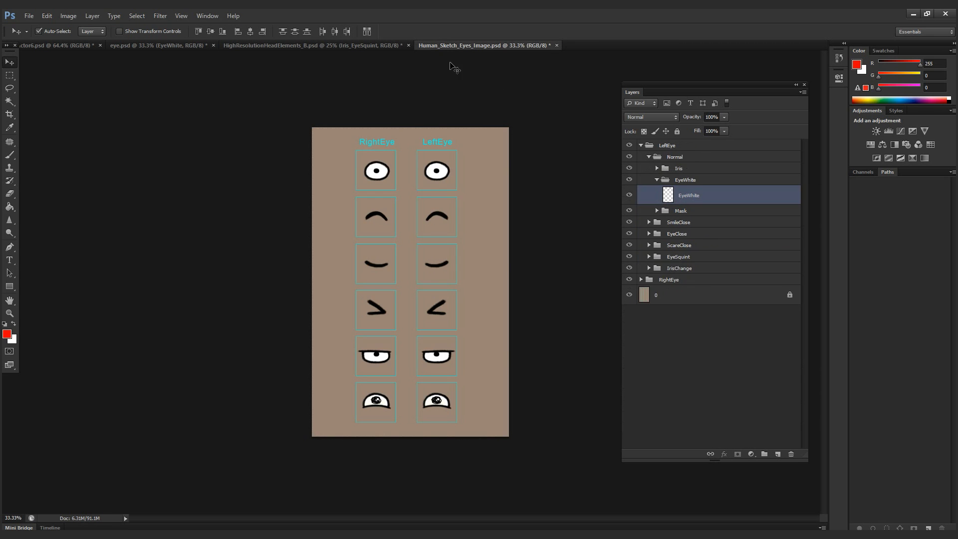
left_click_drag(436, 215, 458, 323)
left_click(672, 259)
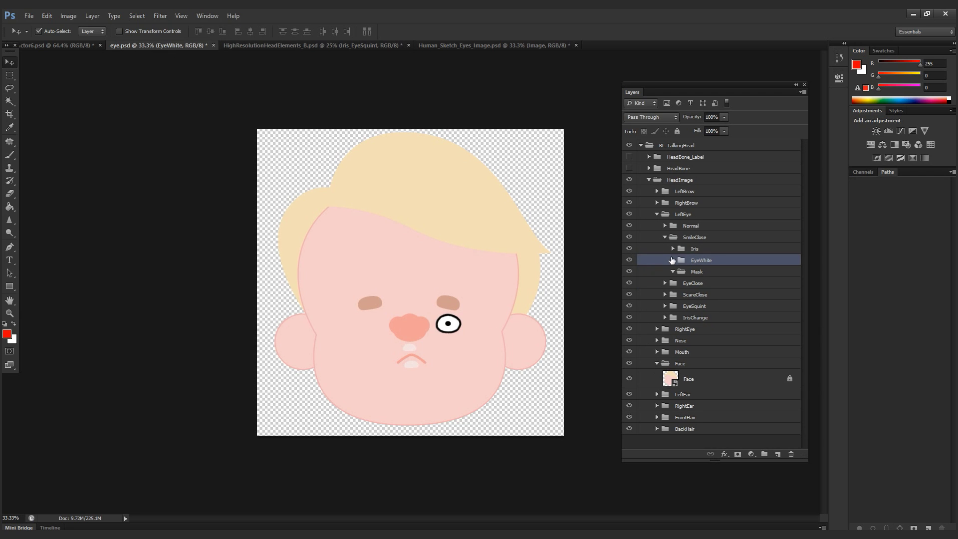
left_click(628, 225)
left_click(628, 225)
left_click(664, 237)
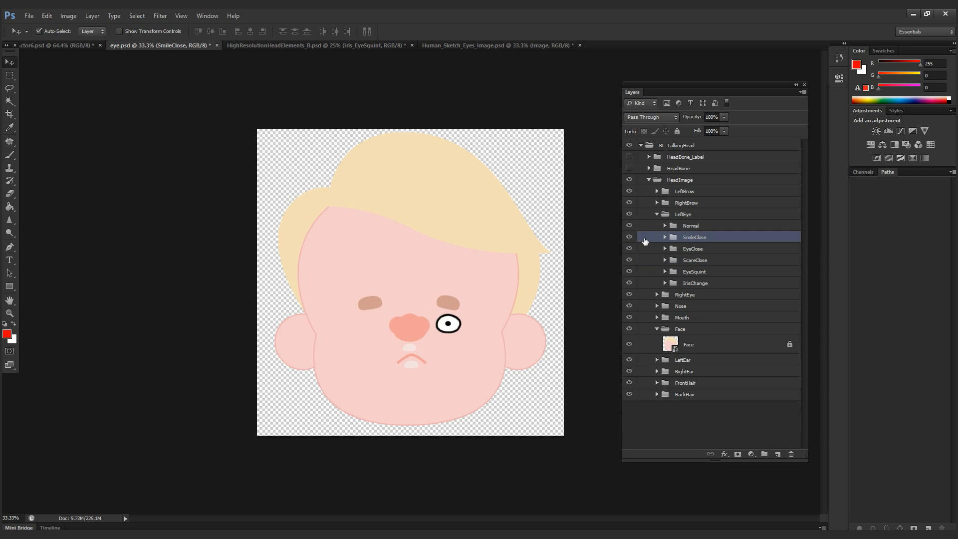
- Copy the closed-eye drawing into LeftEye's EyeClose EyeWhite group, preview it, then hide the pose
left_click(664, 237)
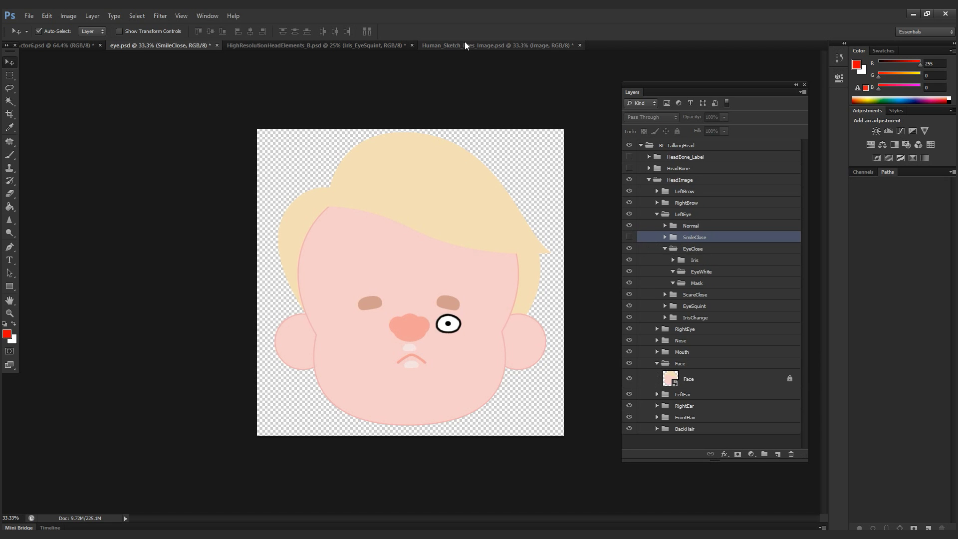
left_click(464, 44)
left_click(679, 322)
left_click(133, 45)
left_click(701, 271)
left_click(464, 45)
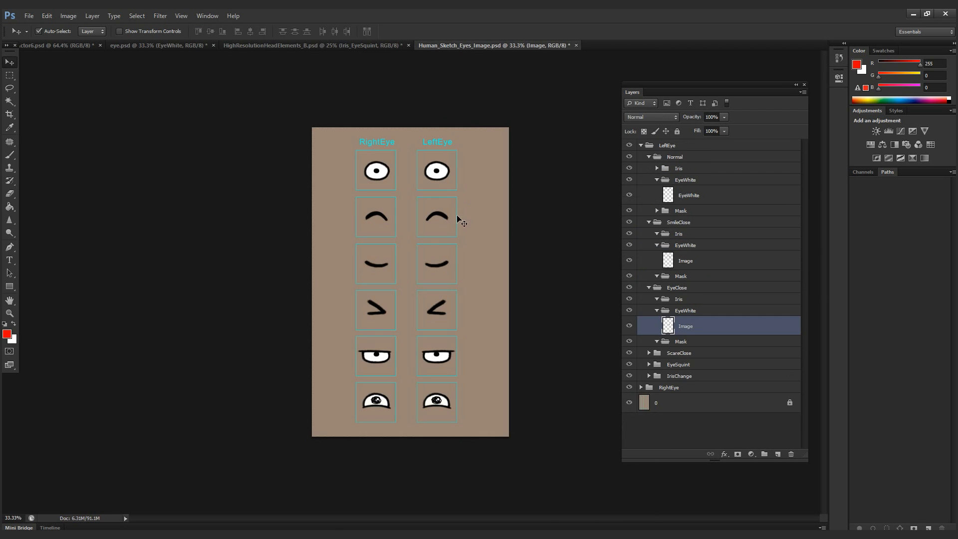
left_click_drag(440, 270, 456, 316)
left_click(664, 248)
left_click(628, 225)
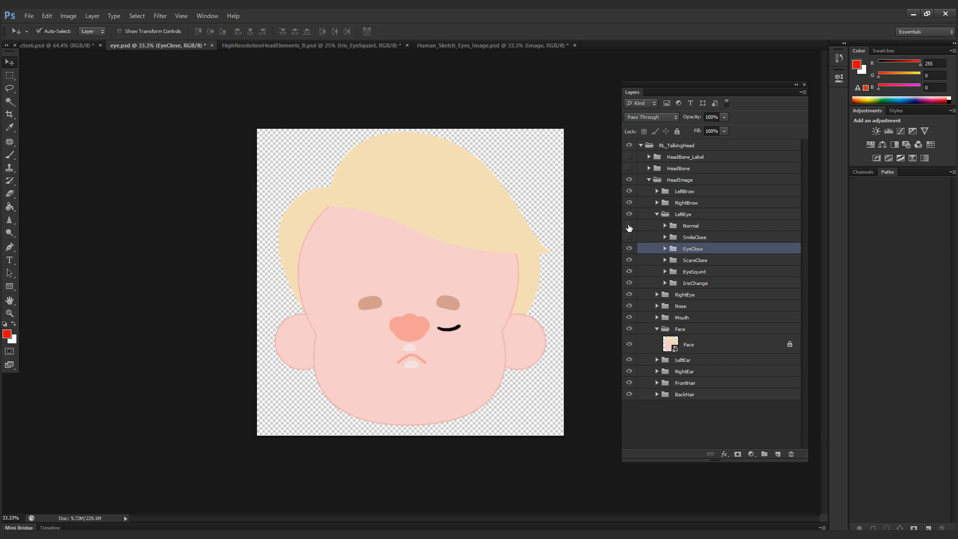
left_click(629, 226)
left_click(629, 237)
left_click(628, 248)
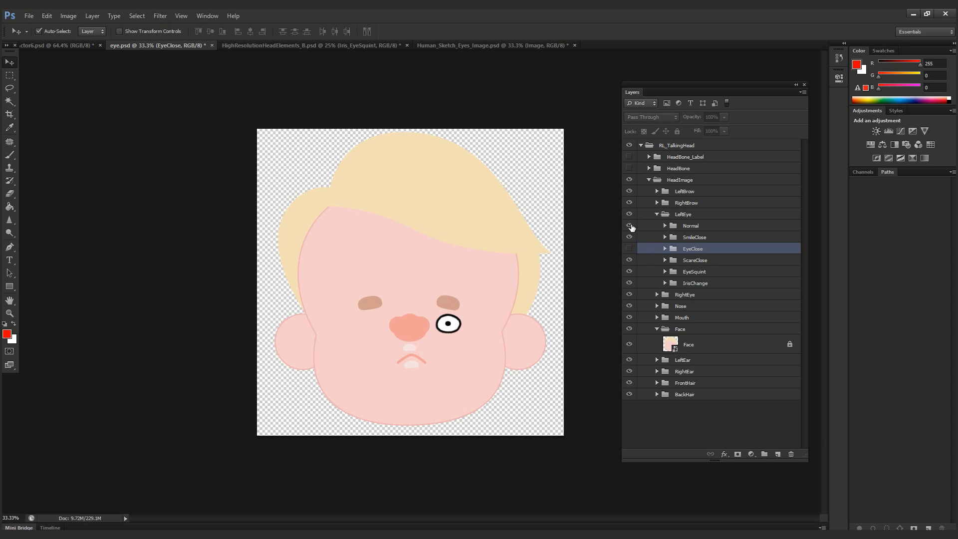
left_click(663, 256)
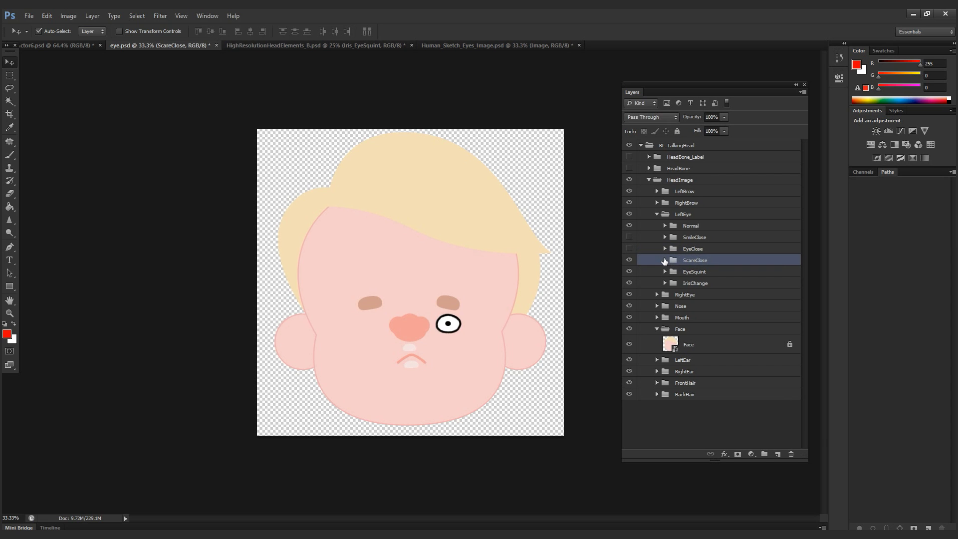
- Try adding the scare-closed eye to ScareClose EyeWhite, undo the misplaced copy, and hide ScareClose
left_click(446, 46)
left_click(448, 298)
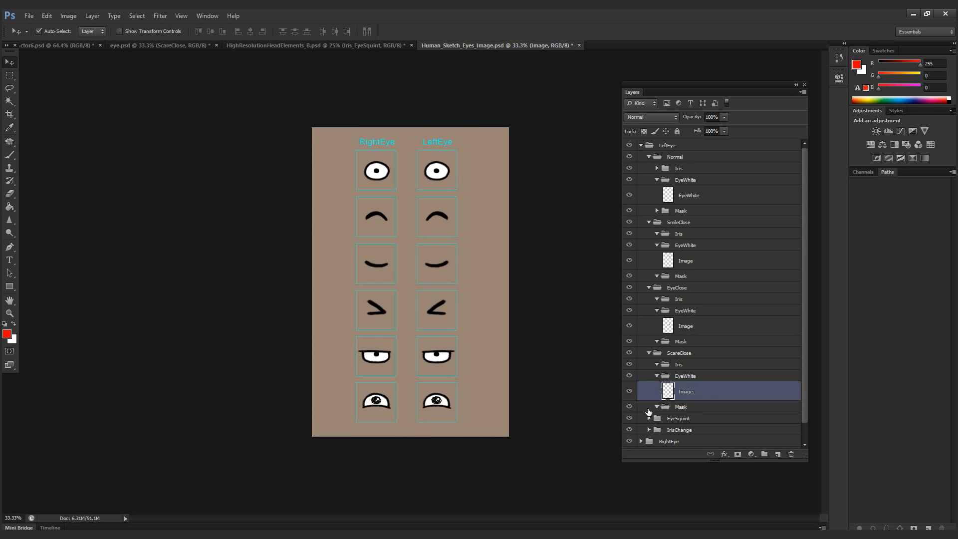
left_click(153, 46)
left_click(664, 259)
left_click(701, 283)
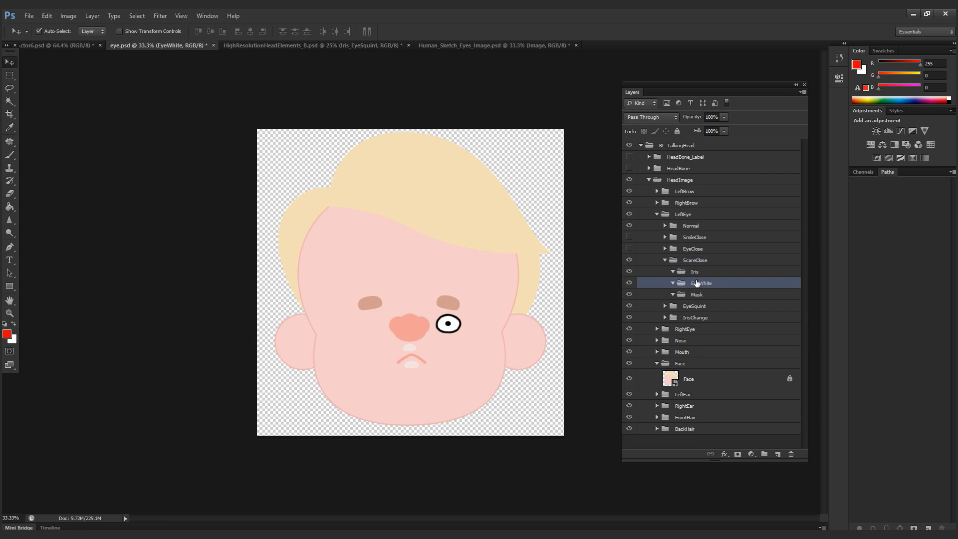
left_click(447, 45)
left_click_drag(679, 353, 476, 341)
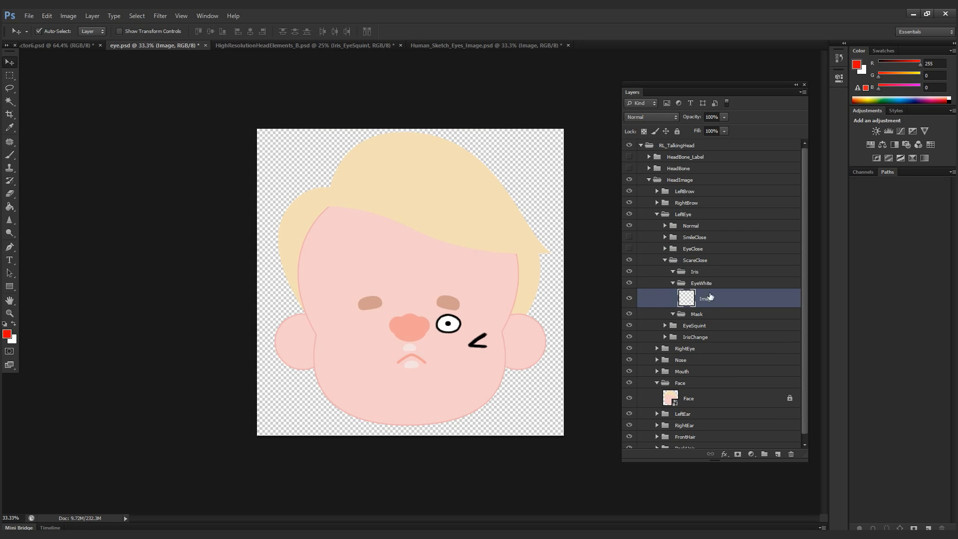
key("ctrl+z")
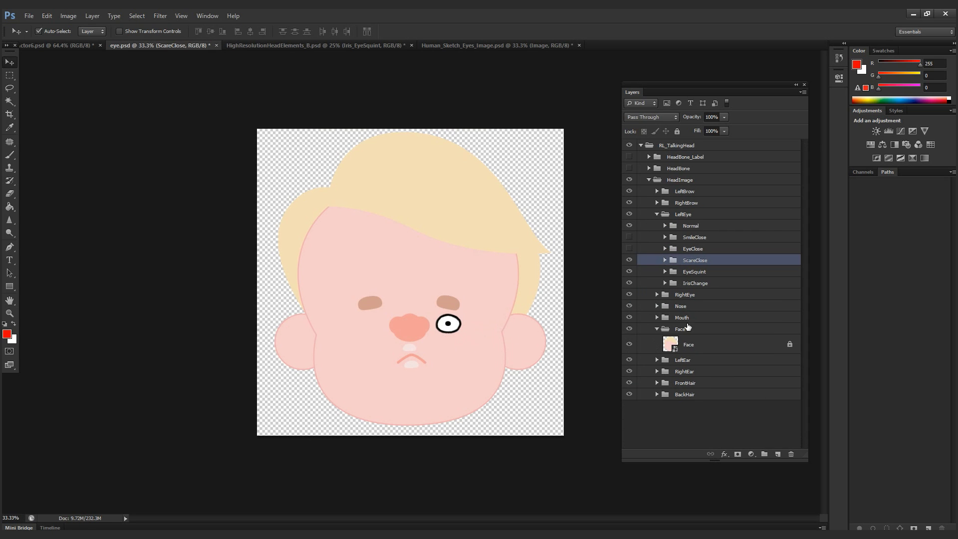
left_click(629, 260)
- Bring the squinting eye's Iris, EyeWhite and Mask layers from the sheet into the EyeSquint group
left_click(695, 271)
left_click(448, 46)
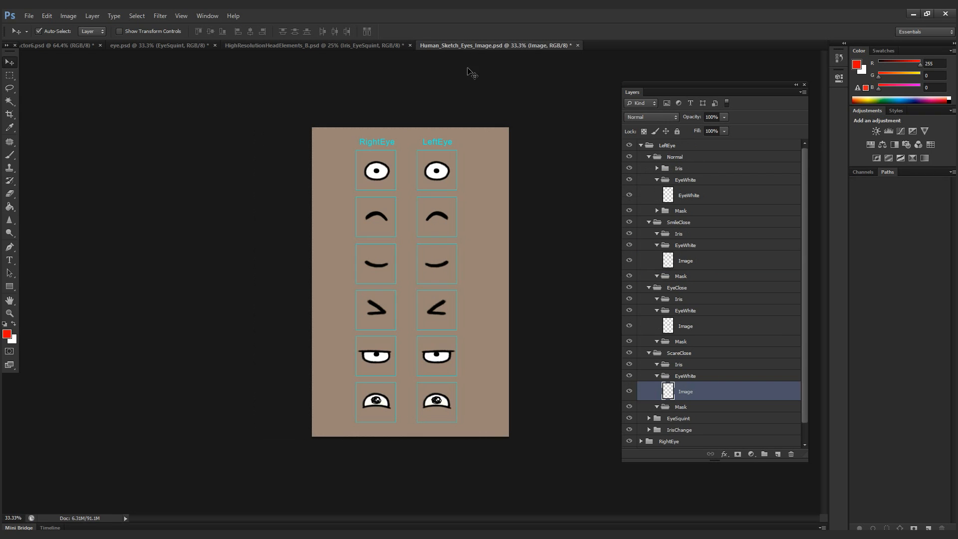
mouse_move(437, 356)
left_mouse_down()
mouse_move(448, 357)
mouse_move(437, 360)
left_mouse_up()
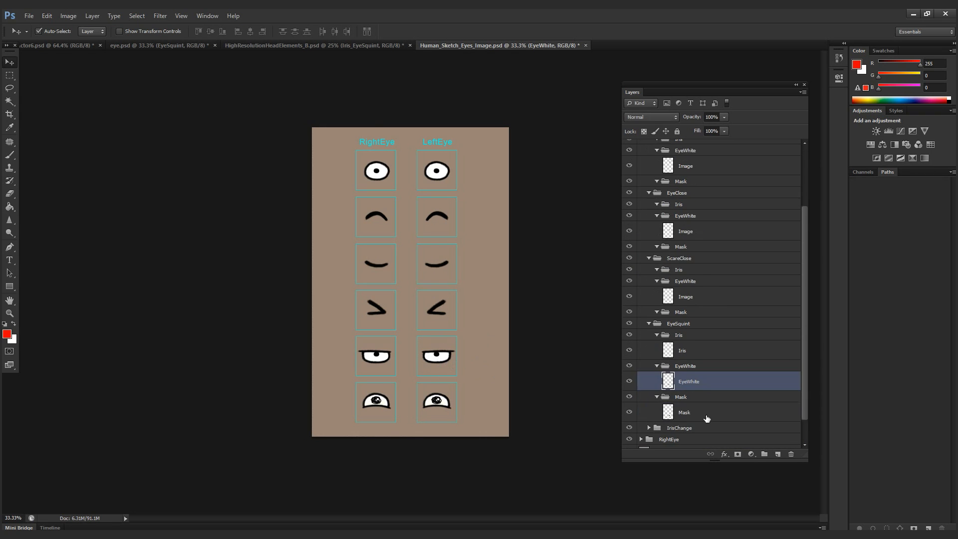
left_click(143, 46)
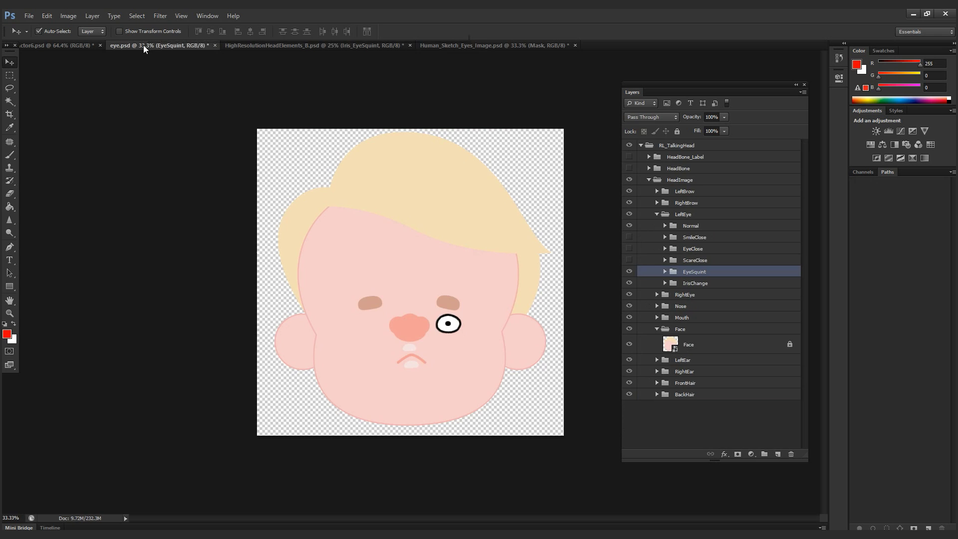
left_click(664, 272)
left_click(450, 44)
left_click_drag(425, 345, 454, 328)
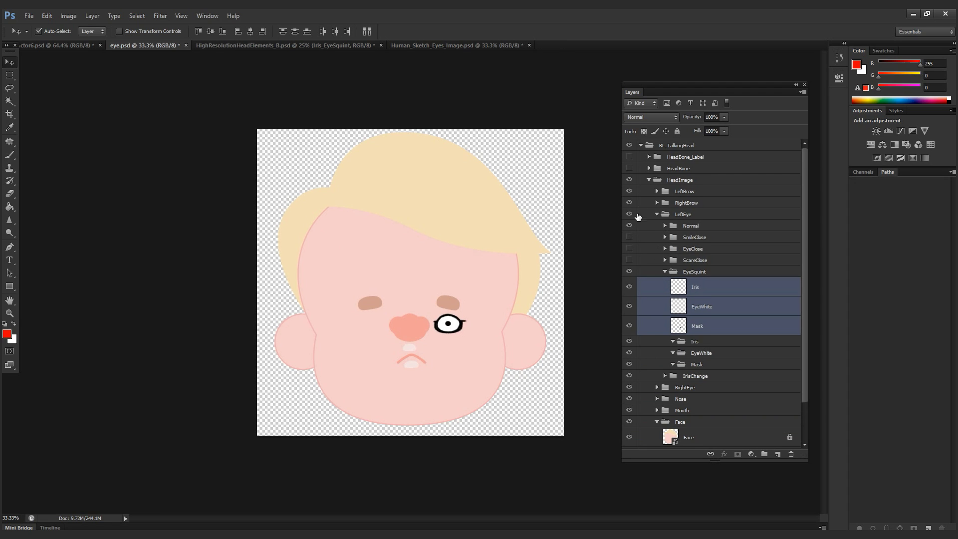
left_click(630, 229)
left_click(629, 225)
- Move the squint Mask and EyeWhite layers into their matching subgroups, then collapse and hide EyeSquint
left_click_drag(698, 325, 697, 364)
left_click_drag(701, 306, 703, 337)
left_click(694, 271)
left_click(665, 272)
left_click(628, 271)
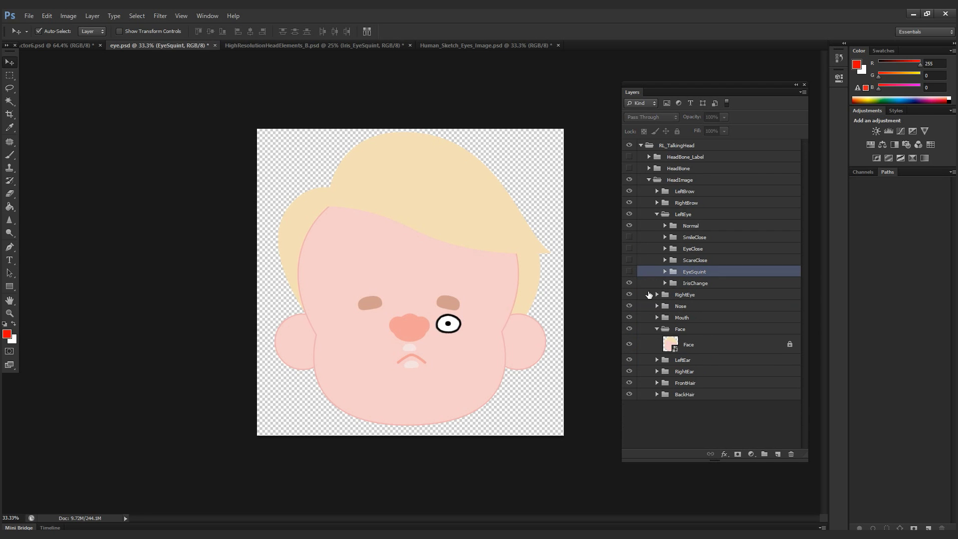
left_click(664, 283)
left_click(694, 283)
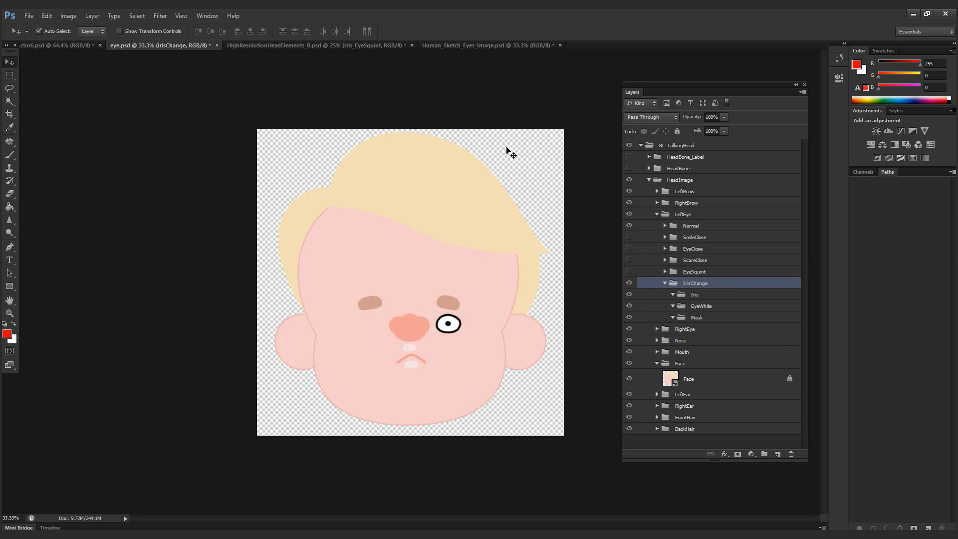
- Bring the iris-change eye's layers from the eye sheet into the IrisChange group
left_click(472, 46)
left_click_drag(460, 390, 460, 391)
left_click_drag(436, 401, 459, 328)
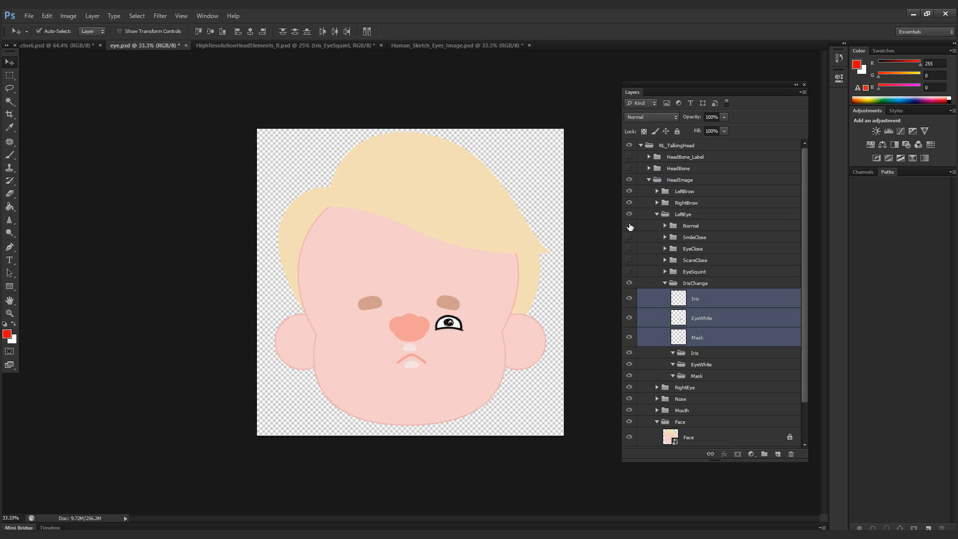
- Show the Normal pose, sort the Iris and EyeWhite layers into their groups, and hide IrisChange
left_click(629, 226)
left_click(703, 299)
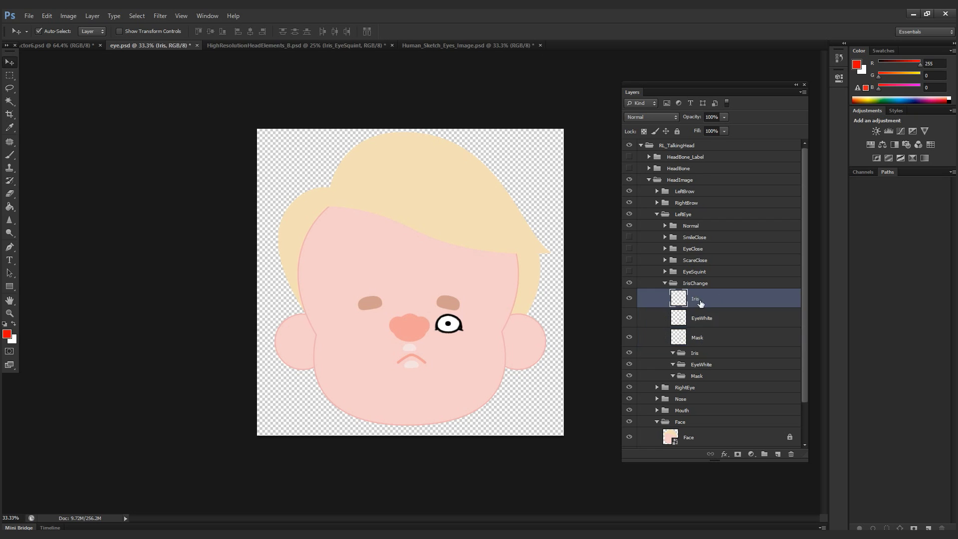
left_click_drag(703, 298, 703, 332)
left_click(698, 299)
left_click_drag(679, 301, 714, 376)
left_click(664, 283)
left_click(629, 282)
left_click(690, 413)
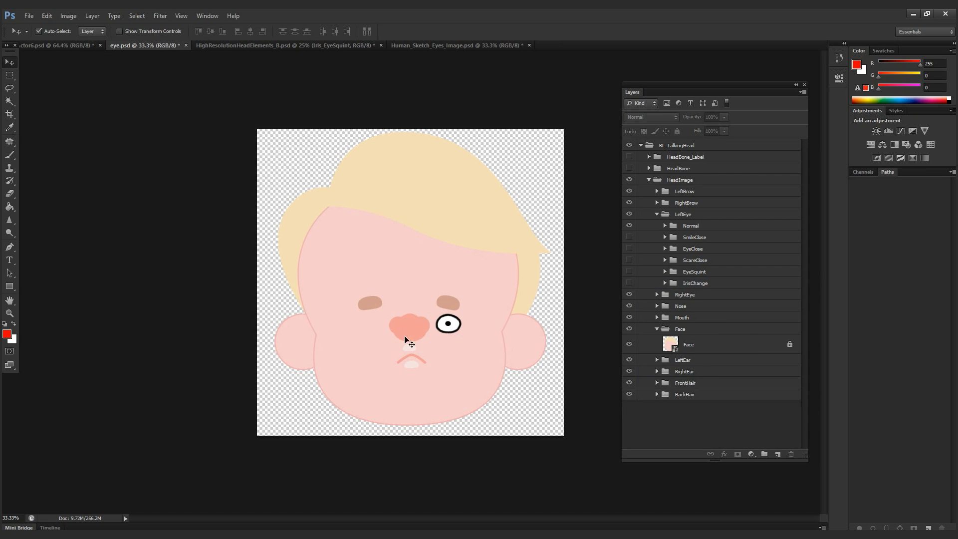
- Duplicate the LeftEye group as a new group named RightEye
left_click(657, 215)
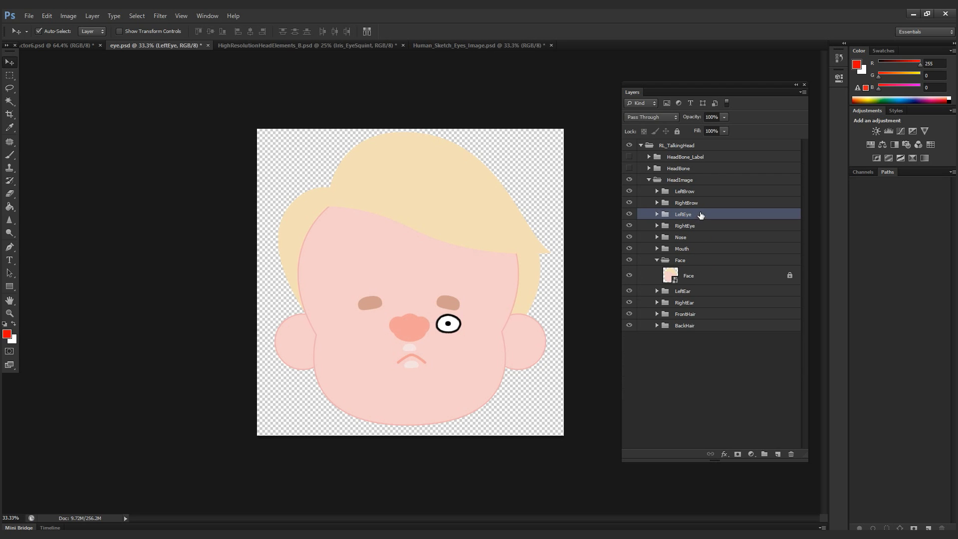
right_click(700, 214)
left_click_drag(624, 289, 757, 359)
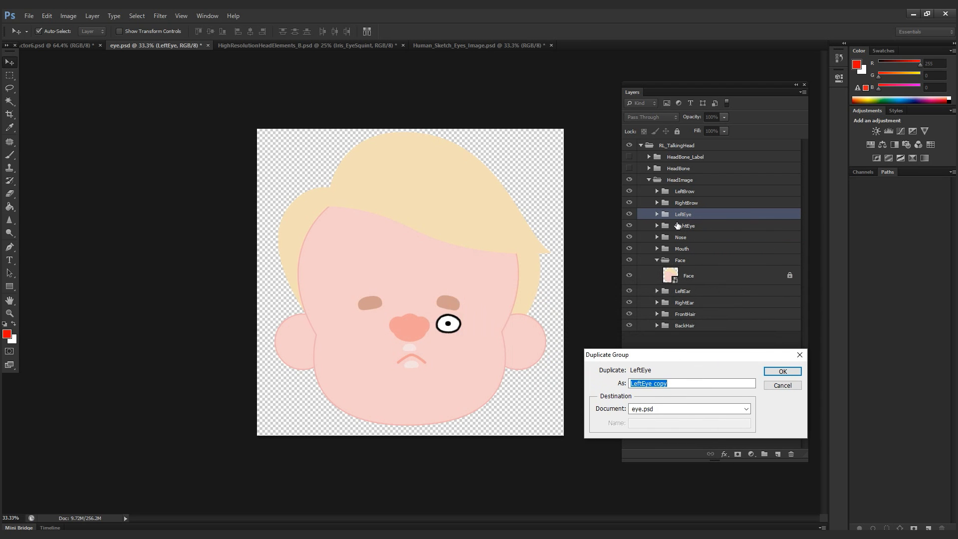
left_click_drag(651, 384, 692, 384)
type("r")
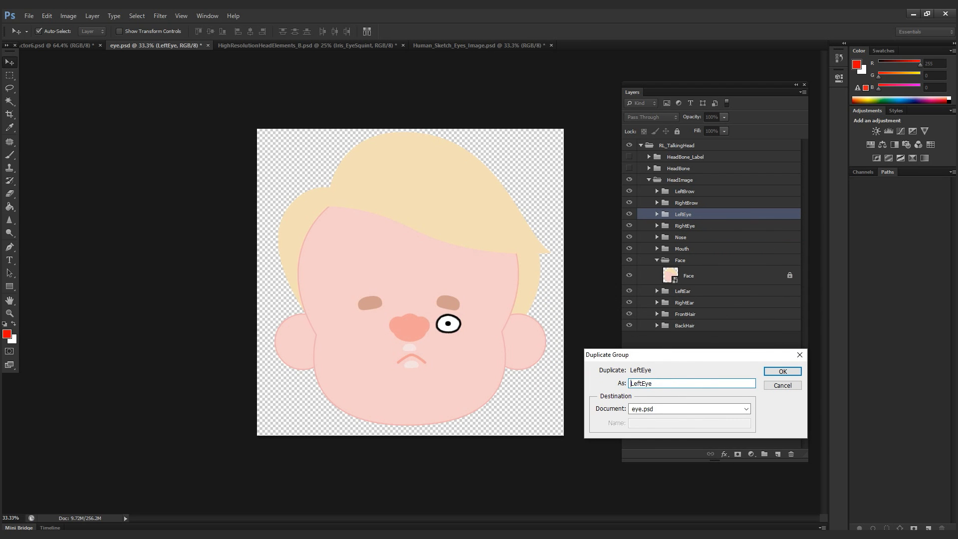
key("Delete")
key("Delete")
key("Delete")
key("Delete")
type("Right")
left_click(785, 377)
- Delete the old RightEye group with its contents, leaving the new RightEye selected
left_click(696, 239)
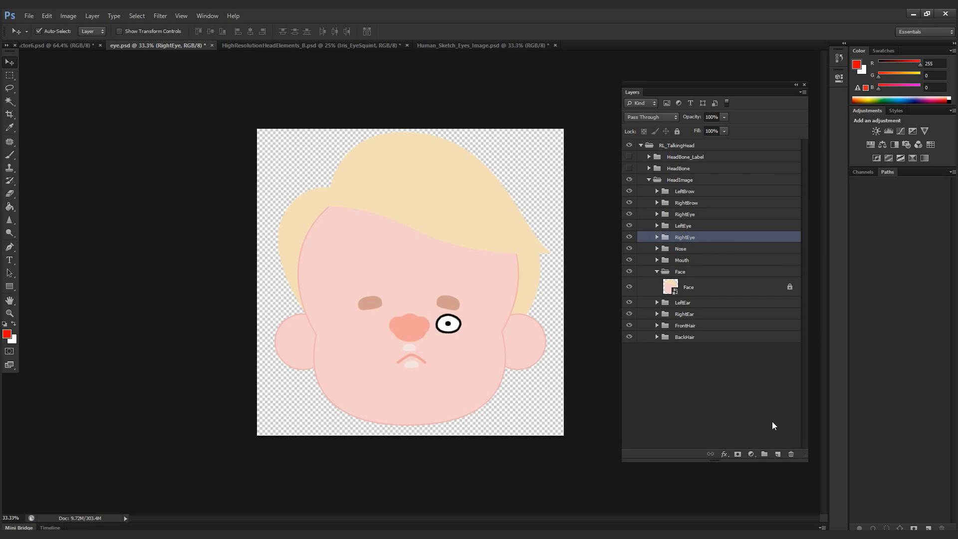
left_click(790, 454)
left_click(469, 213)
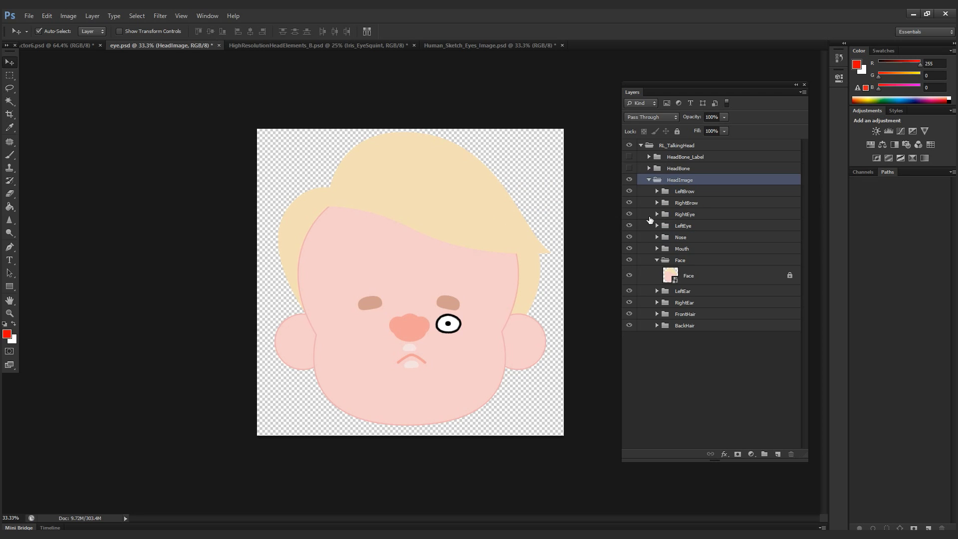
left_click(698, 228)
left_click(700, 216)
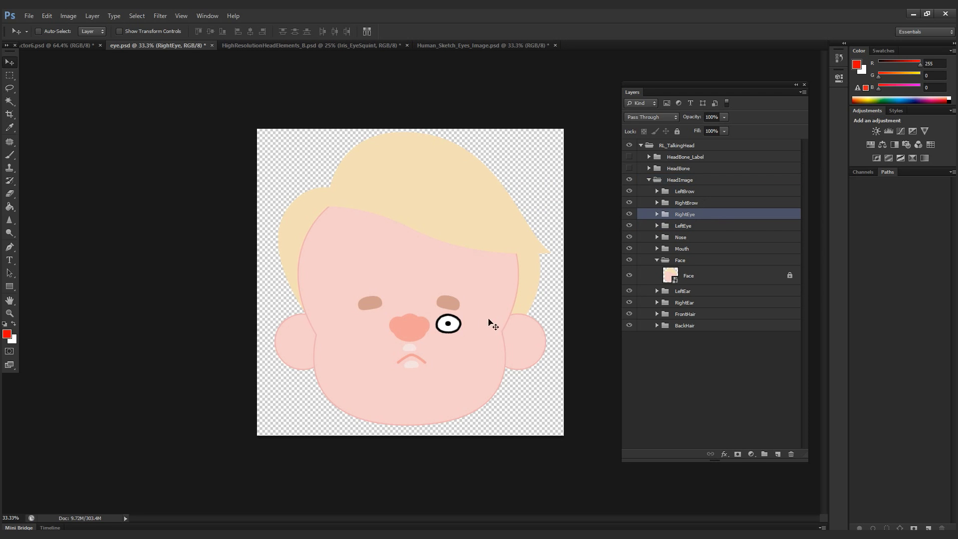
- Move the RightEye copy left of the nose, flip it horizontally, and nudge it into place
left_click_drag(447, 328, 378, 328)
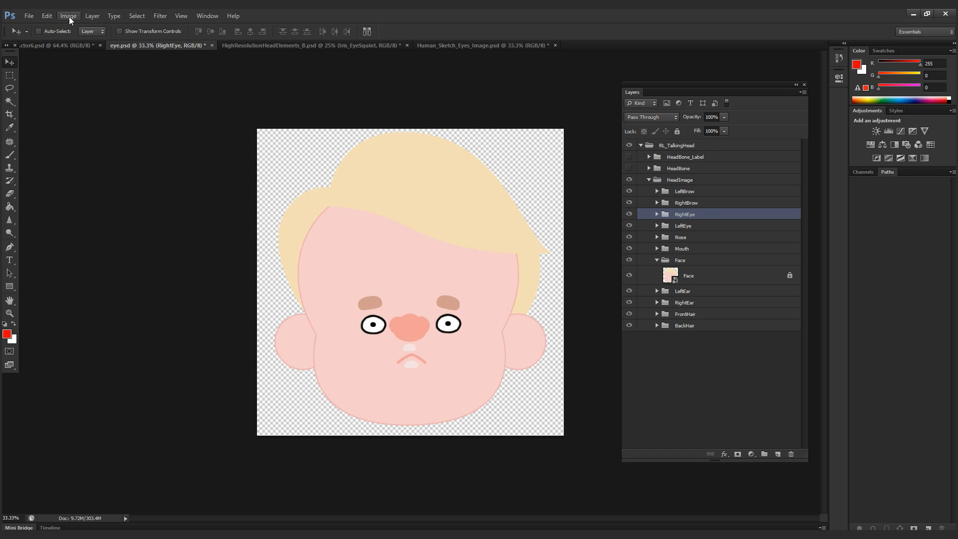
left_click(47, 15)
left_click(84, 203)
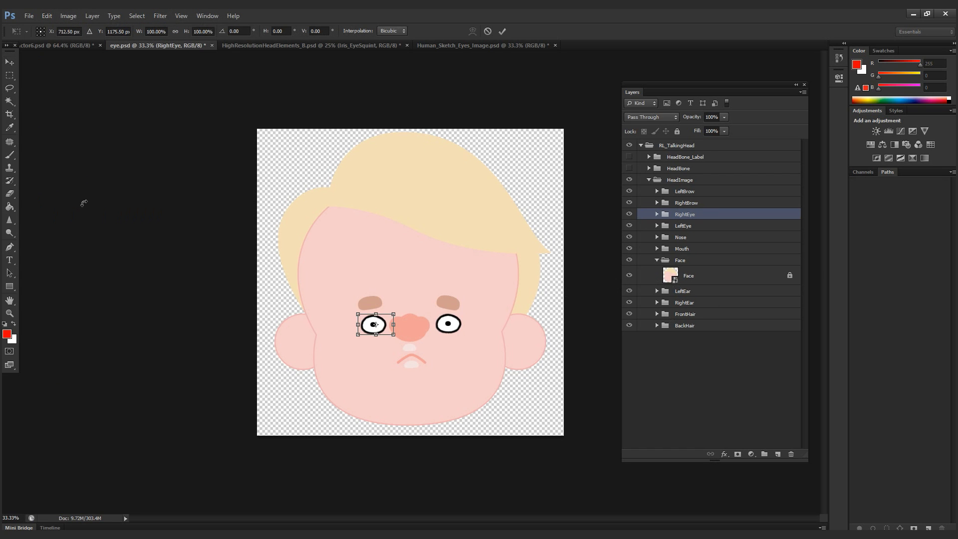
right_click(383, 335)
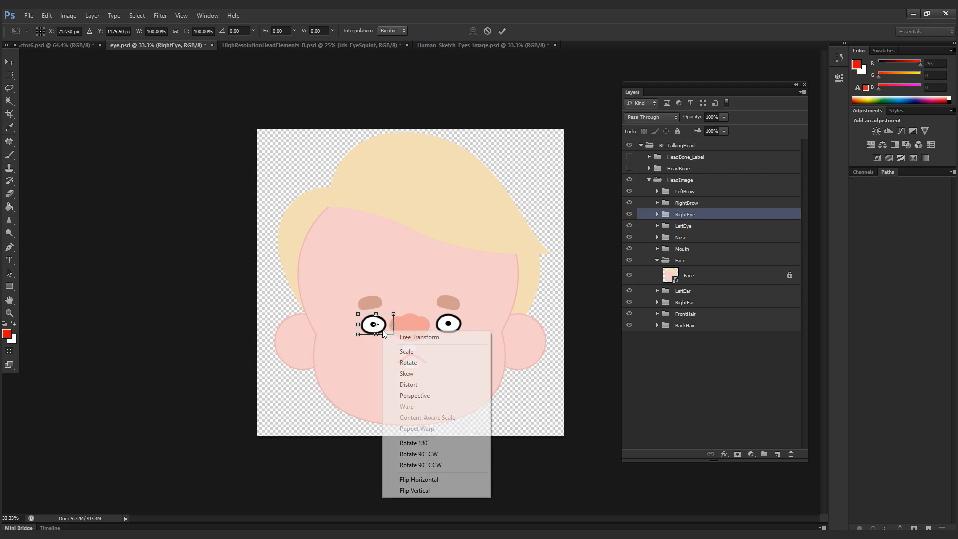
left_click(423, 479)
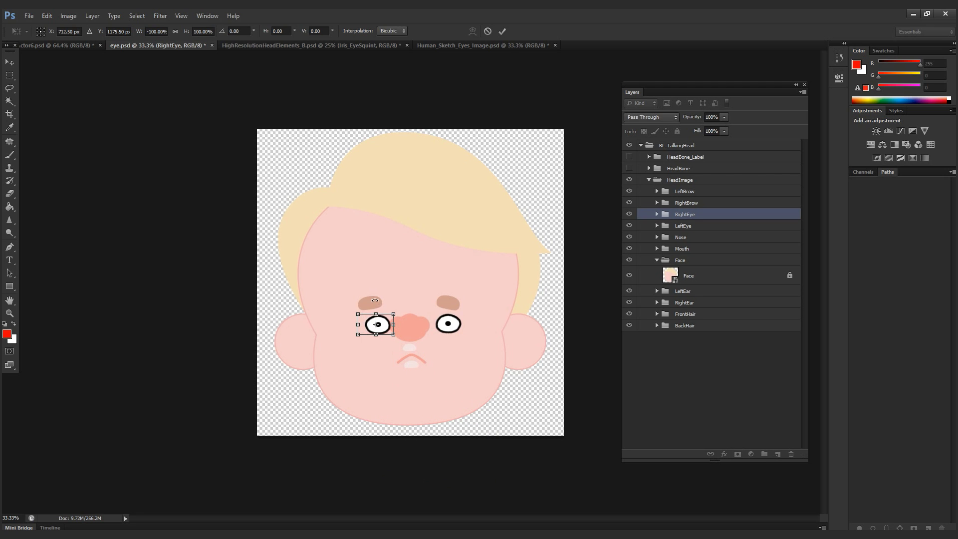
key("Return")
left_click_drag(386, 329, 379, 329)
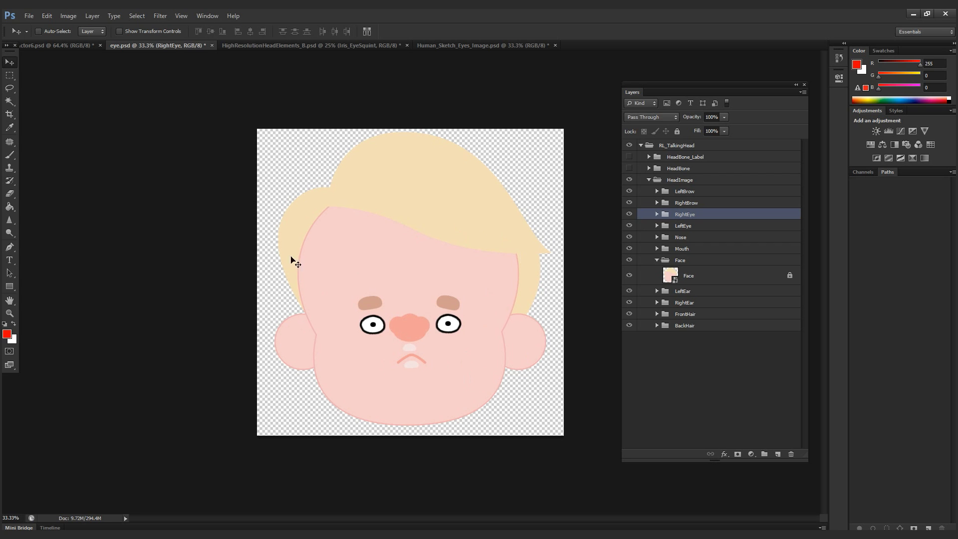
- Save as eye.psd, replacing the existing file and accepting the Photoshop Format Options
left_click(28, 16)
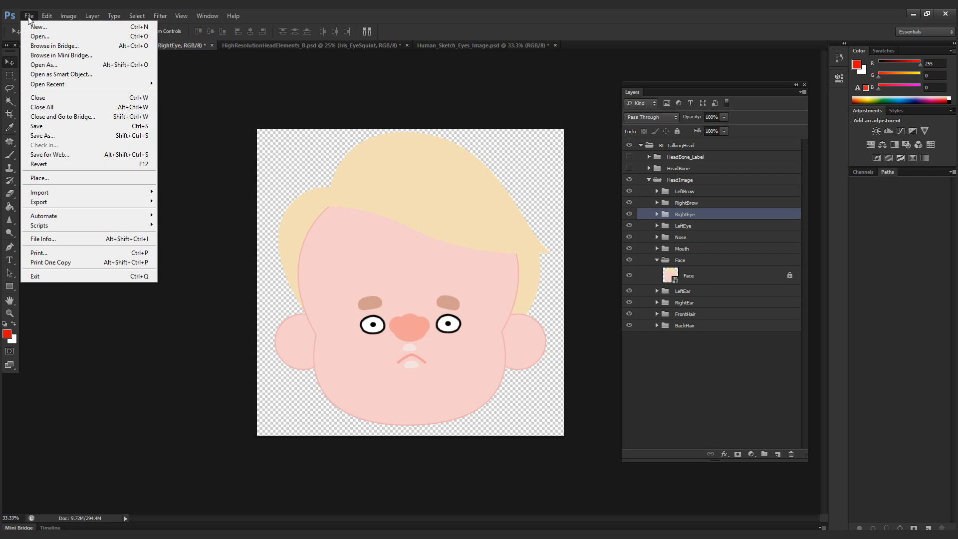
left_click(62, 136)
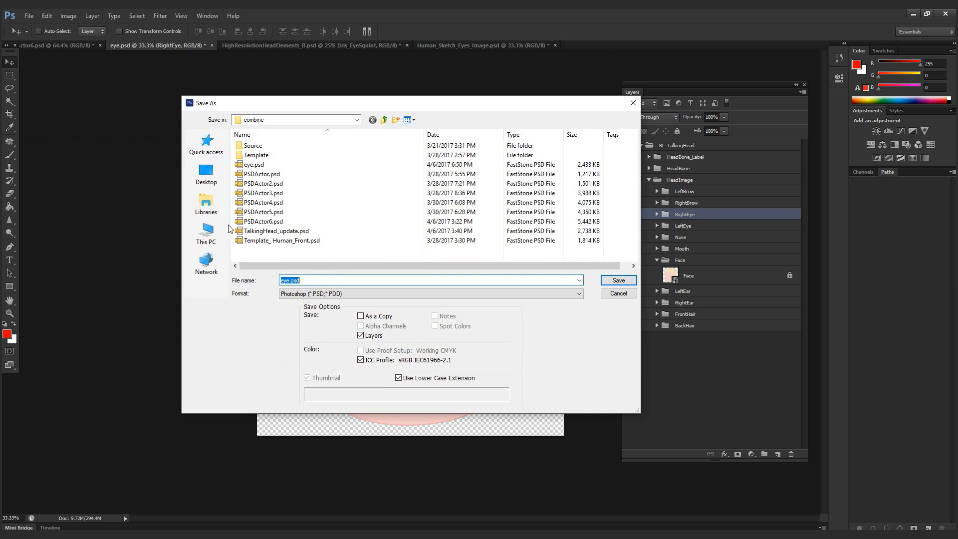
left_click(619, 282)
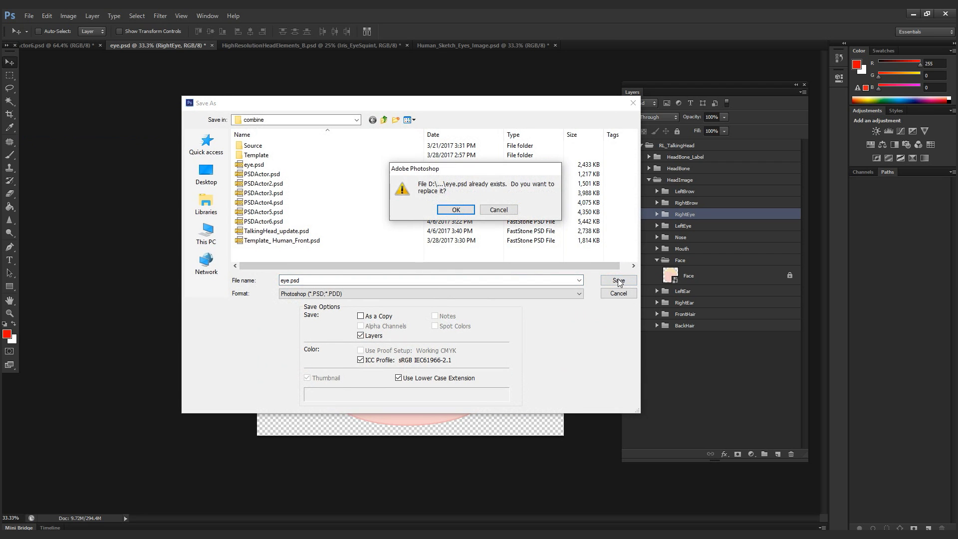
left_click(456, 211)
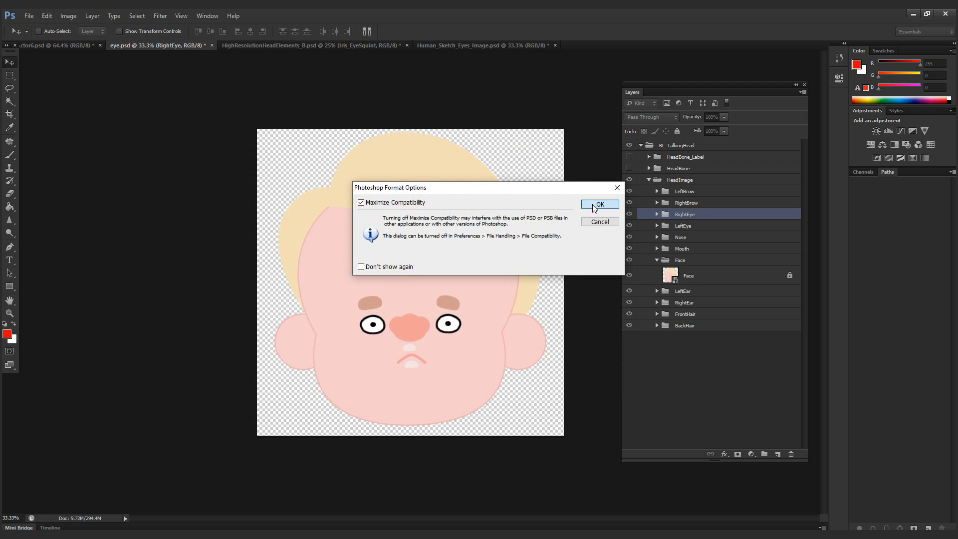
left_click(594, 206)
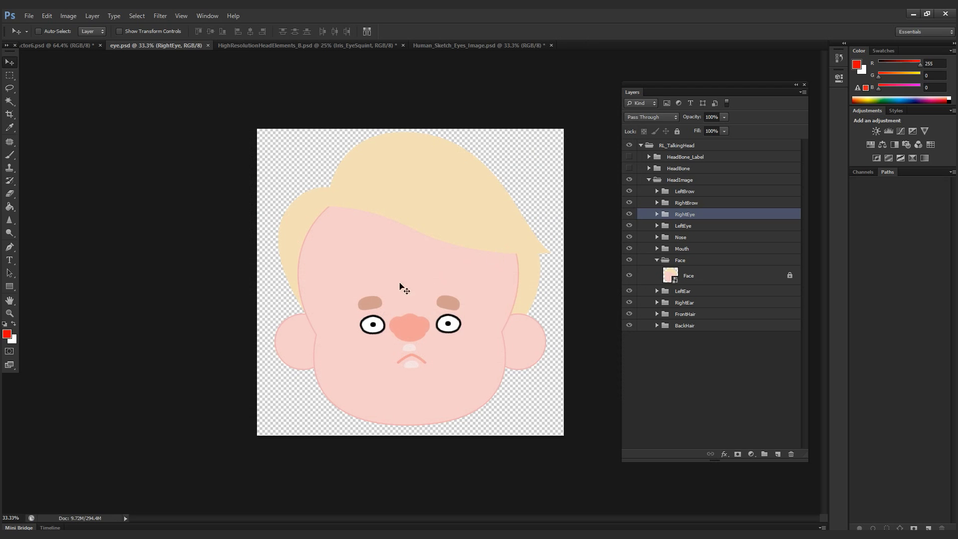
- In CrazyTalk Animator, select the actor, enter Composer mode, and import eye.psd
key("alt+Tab")
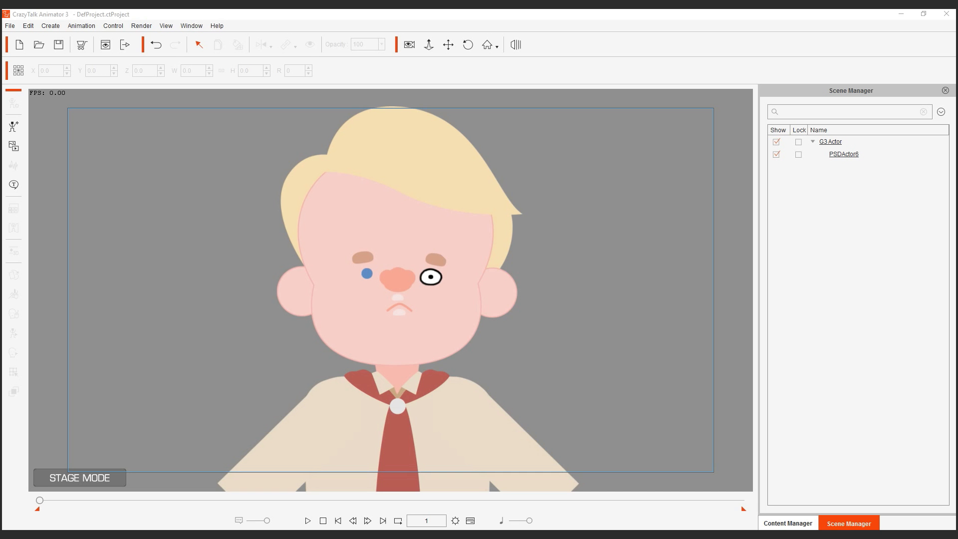
left_click(408, 213)
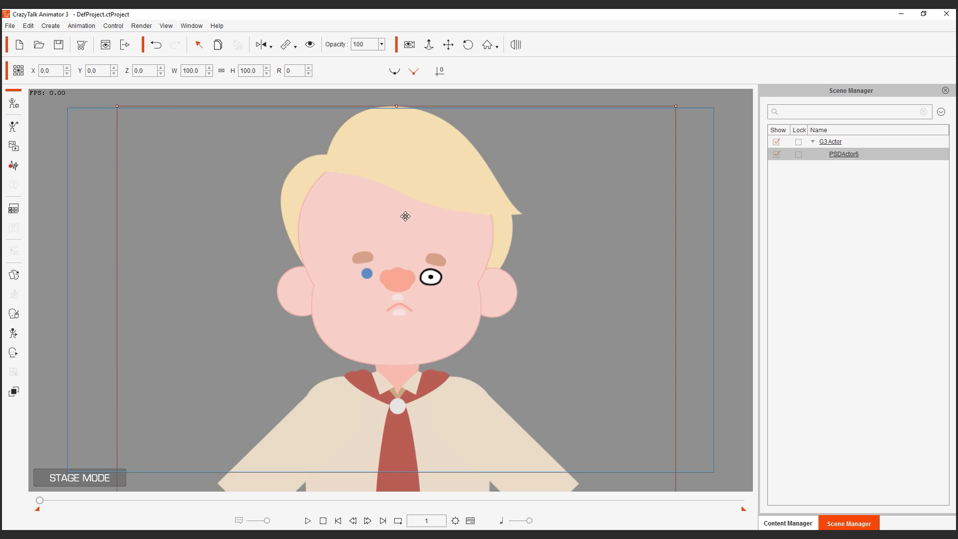
left_click(18, 106)
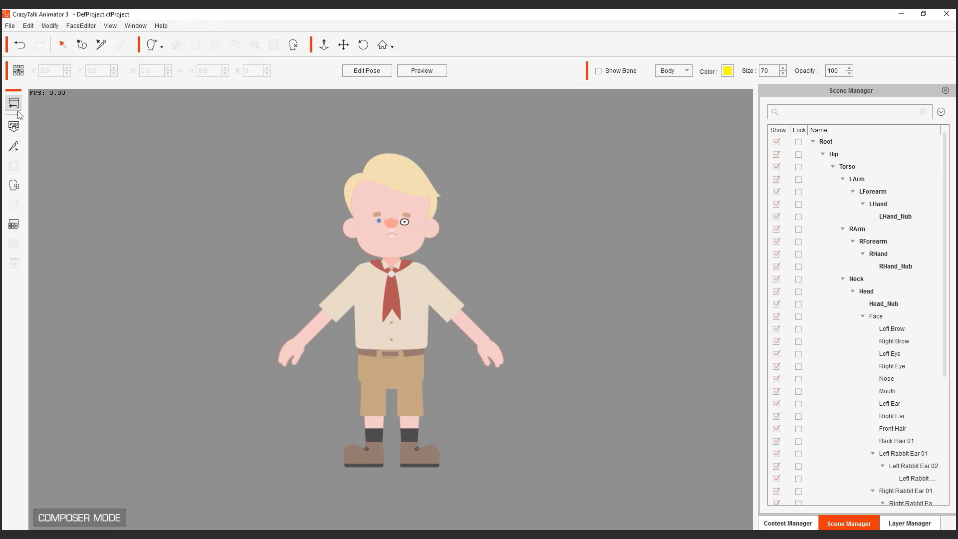
left_click(15, 128)
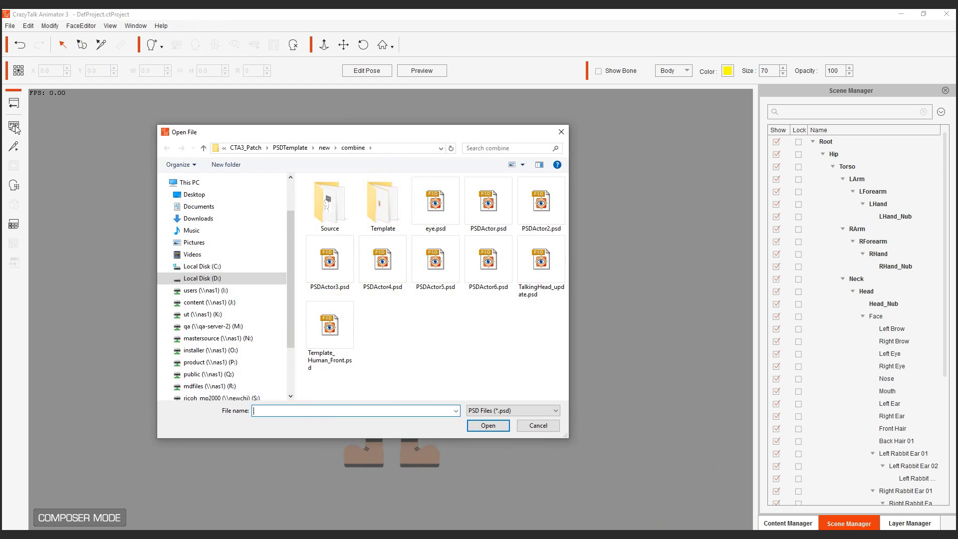
left_click(437, 205)
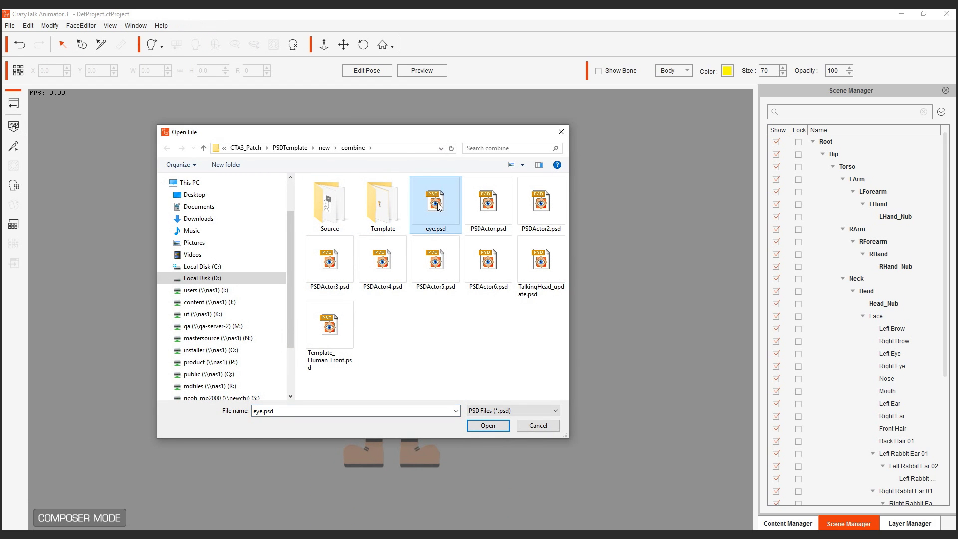
left_click(493, 427)
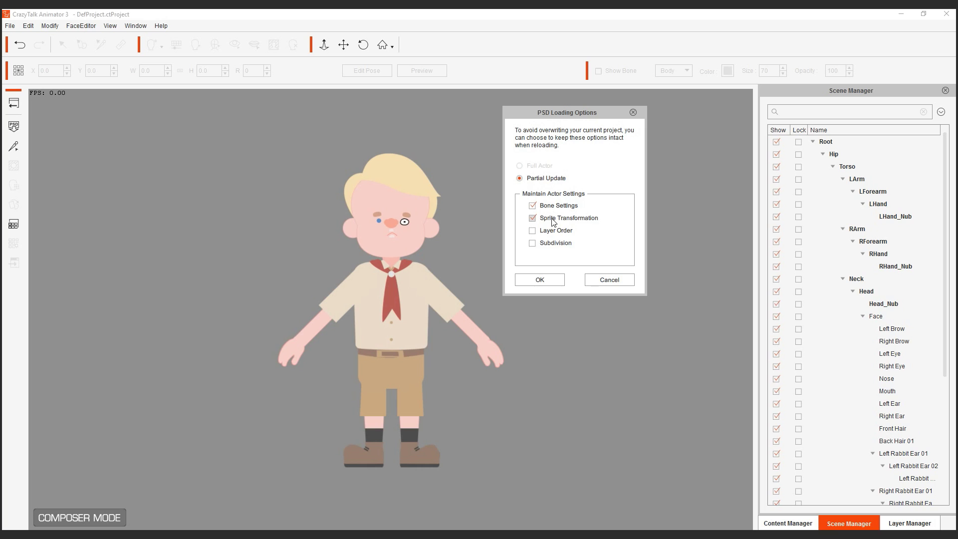
- Apply a Partial Update to the TalkingHead part, then dismiss the success message and options
left_click(551, 280)
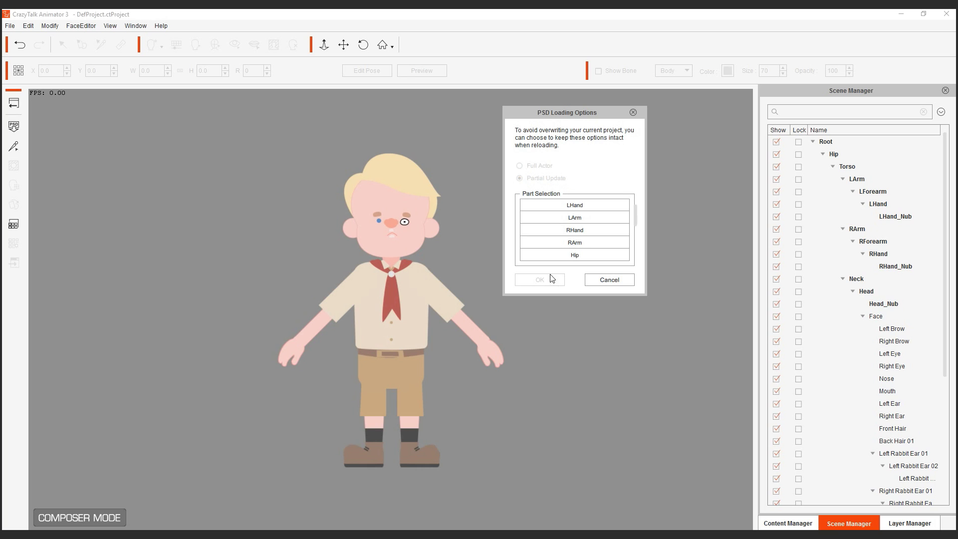
left_click_drag(636, 209, 638, 253)
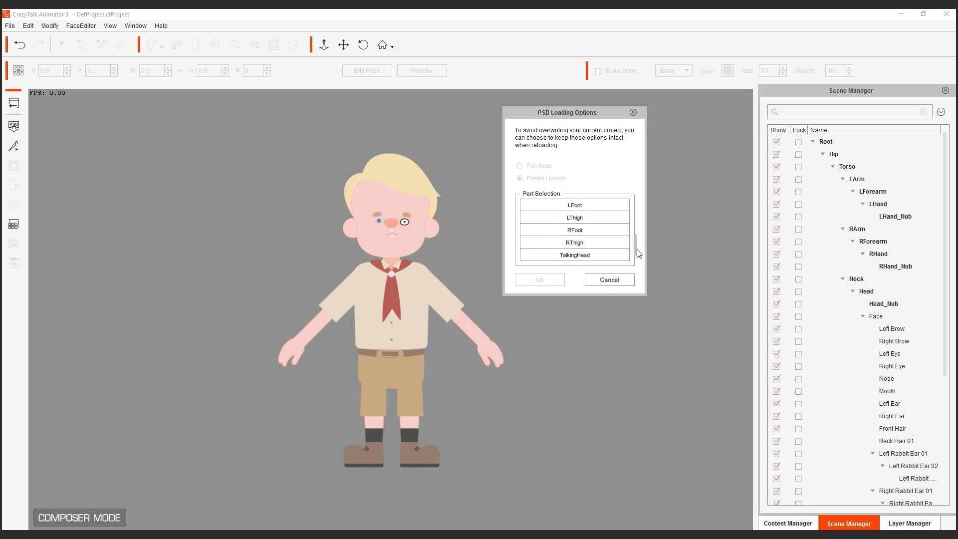
left_click(590, 255)
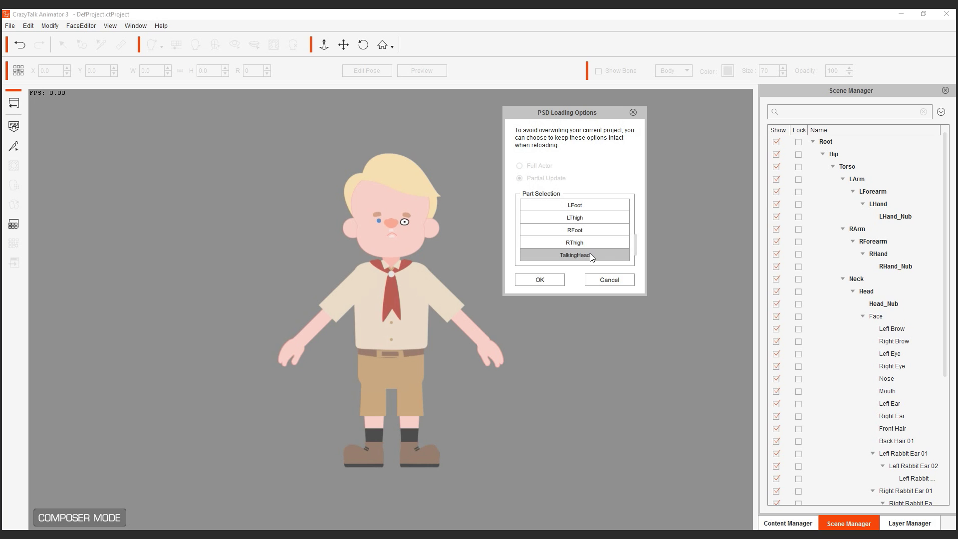
left_click(559, 280)
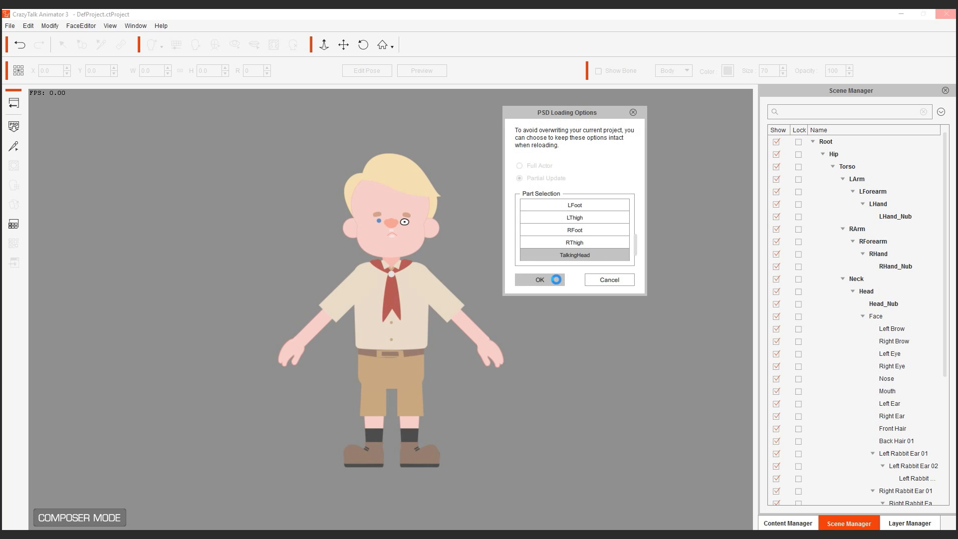
left_click(389, 317)
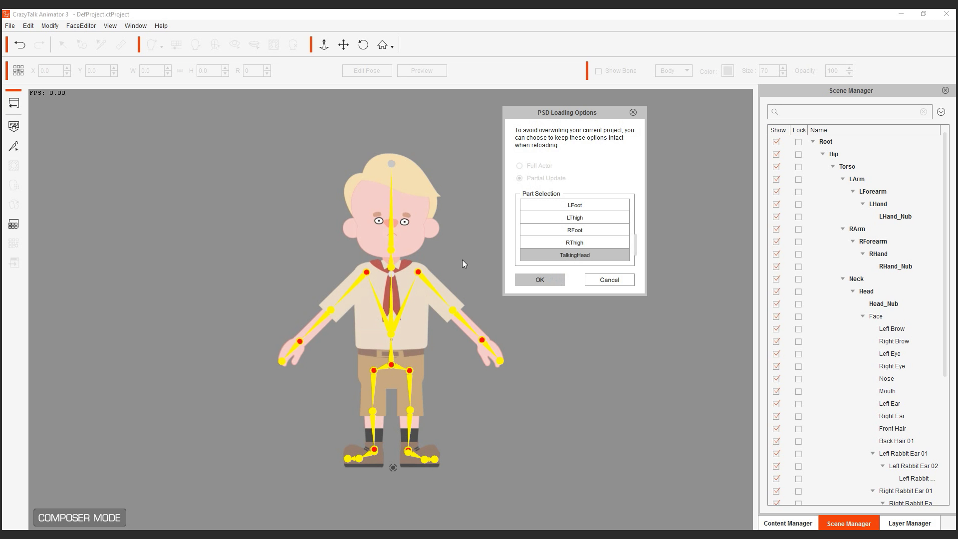
left_click(631, 112)
- Hide the character's skeleton overlay and zoom in on the face
left_click(626, 75)
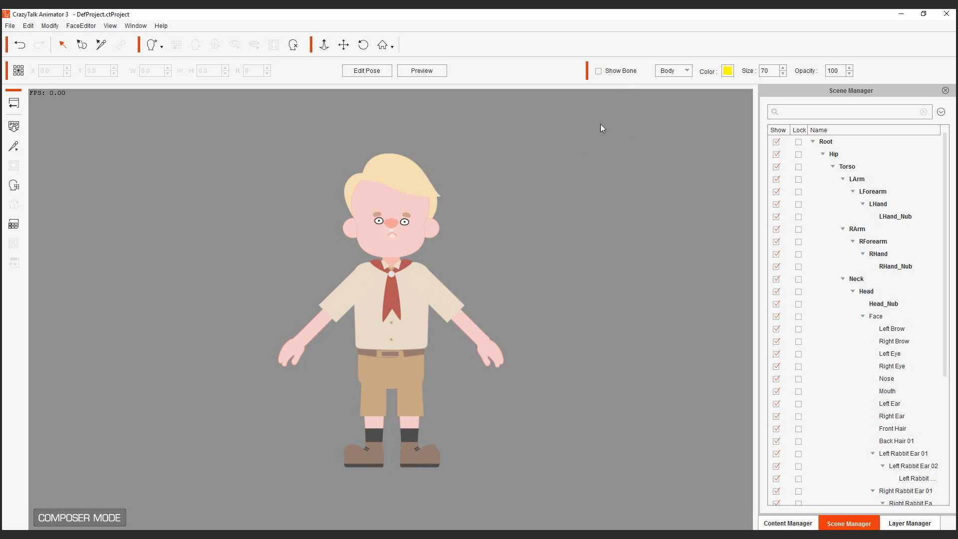
scroll(496, 271, "up", 5)
scroll(486, 287, "up", 3)
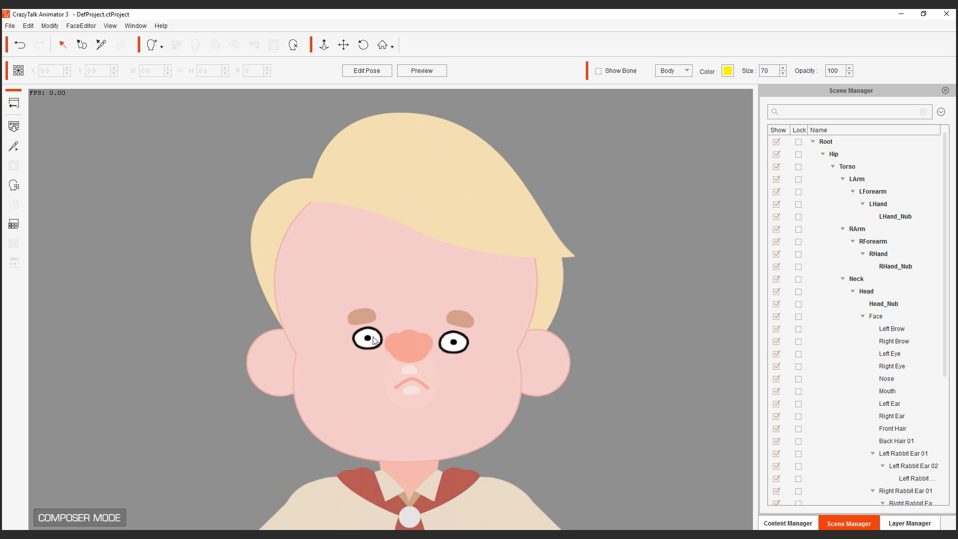
- Nudge the right eye slightly left, then open the right eye's Sprite Editor
left_click(371, 340)
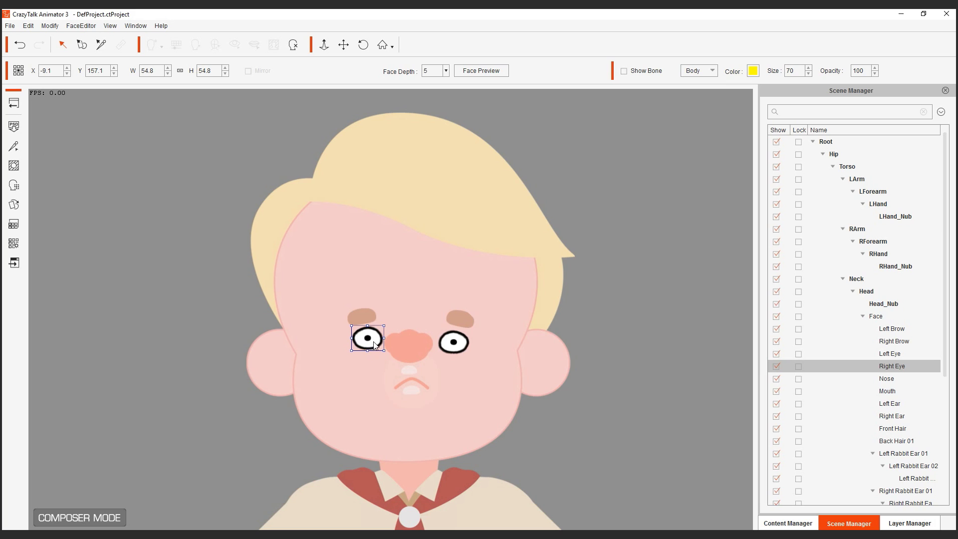
left_click(376, 338)
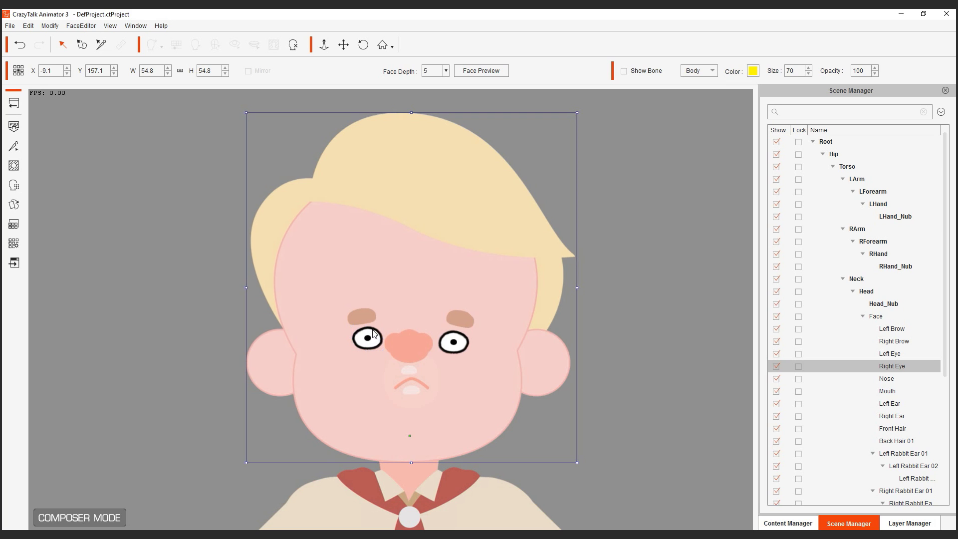
left_click(374, 336)
left_click_drag(375, 338, 371, 345)
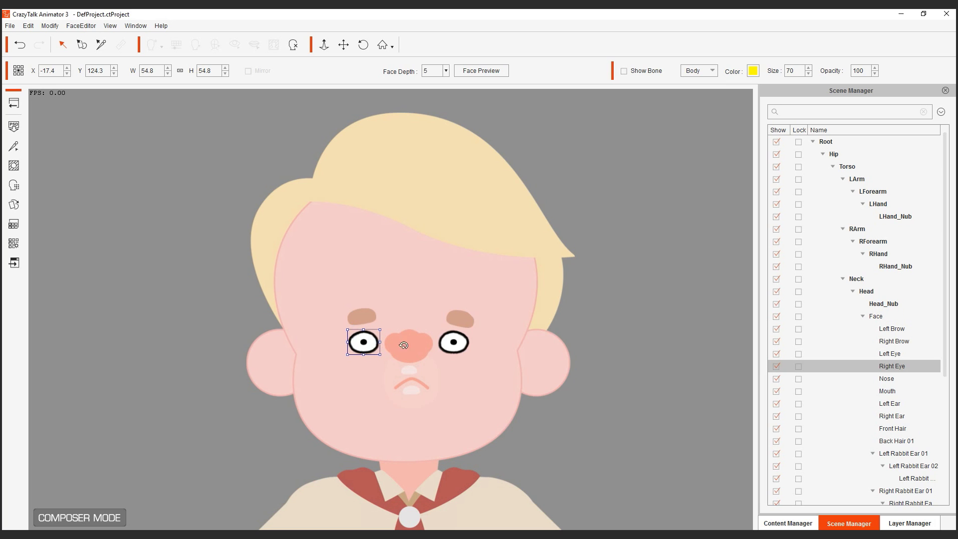
left_click(602, 338)
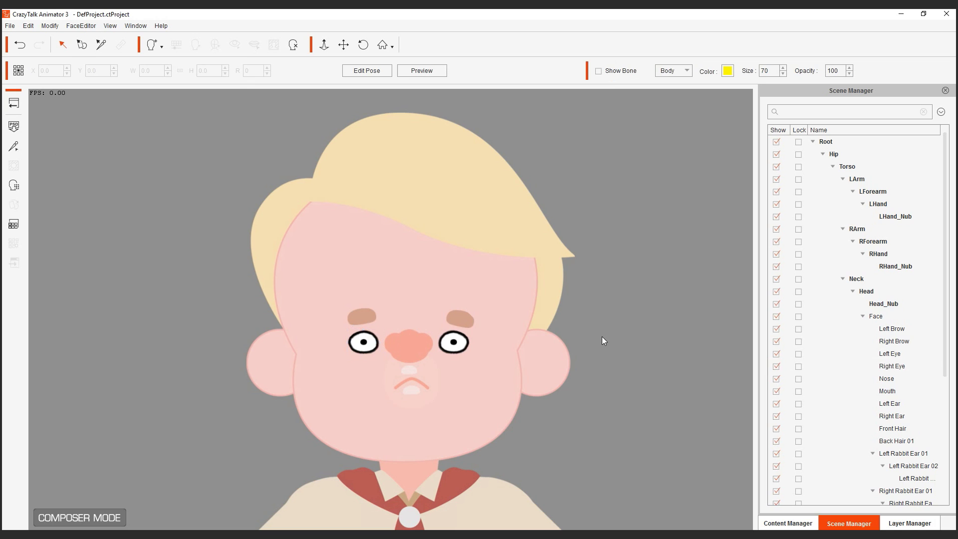
left_click(366, 344)
left_click(14, 204)
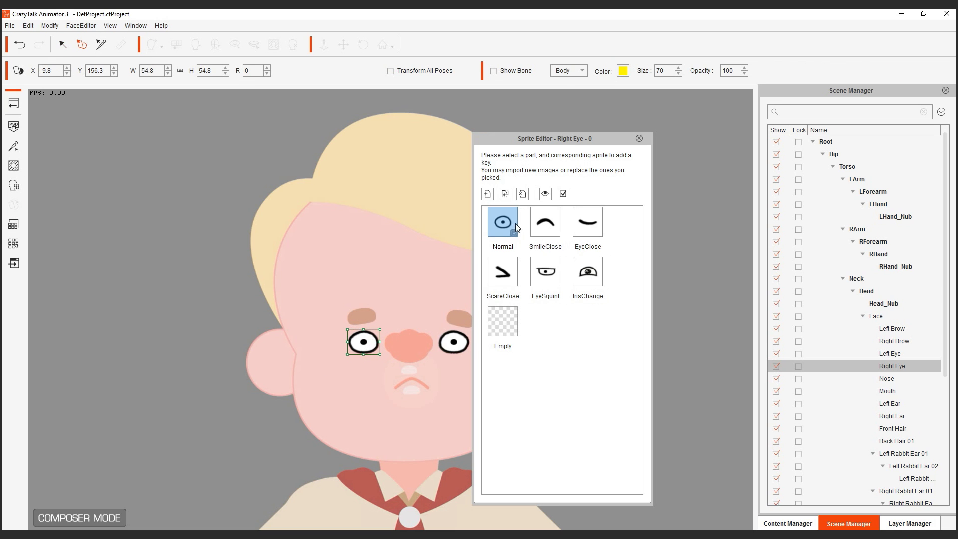
- Test the right eye's SmileClose, EyeClose, ScareClose, EyeSquint and IrisChange sprites, ending on Normal
left_click(545, 221)
left_click(587, 223)
left_click(503, 271)
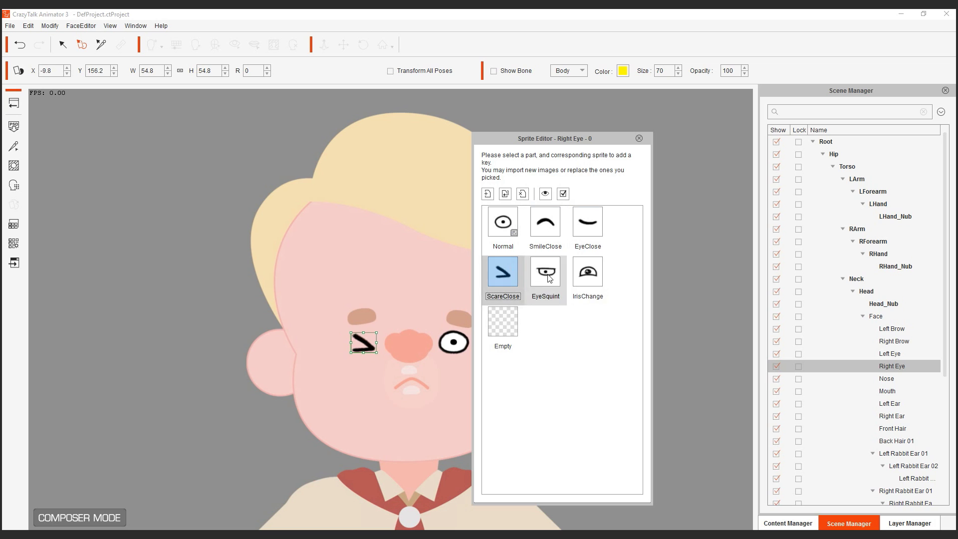
left_click(547, 278)
left_click(578, 274)
left_click(502, 222)
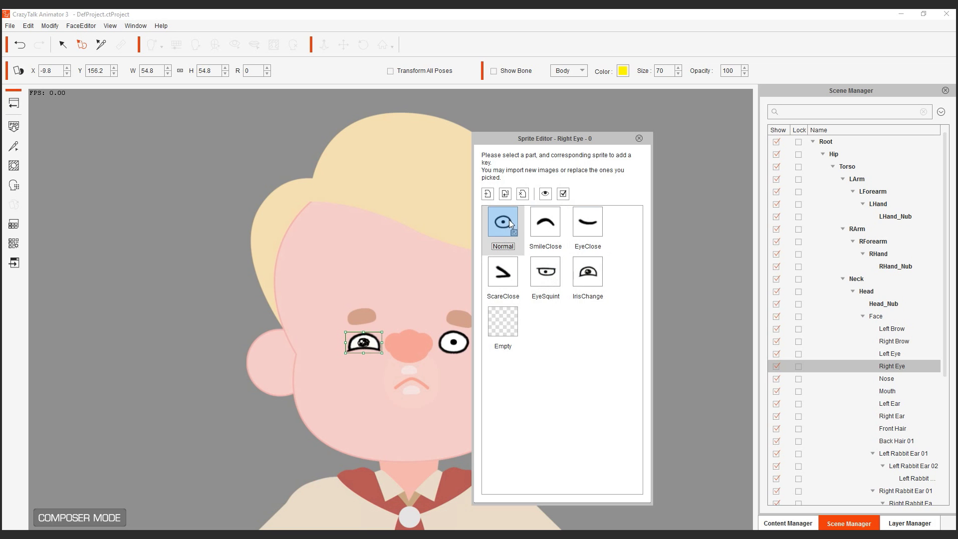
- Test the same five sprites on the left eye, reset it to Normal, and return to the stage
left_click(452, 347)
left_click(545, 221)
left_click(588, 222)
left_click(502, 272)
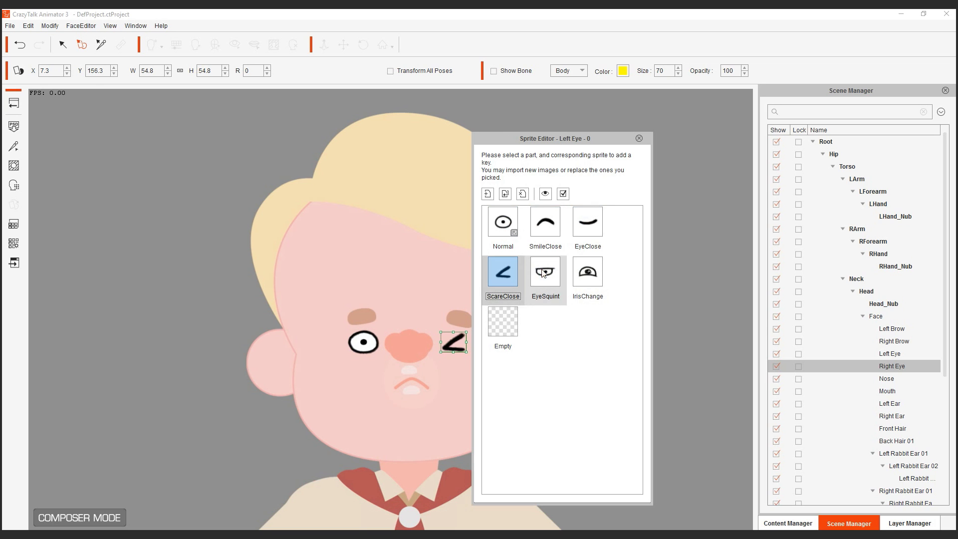
left_click(544, 273)
left_click(580, 268)
left_click(511, 221)
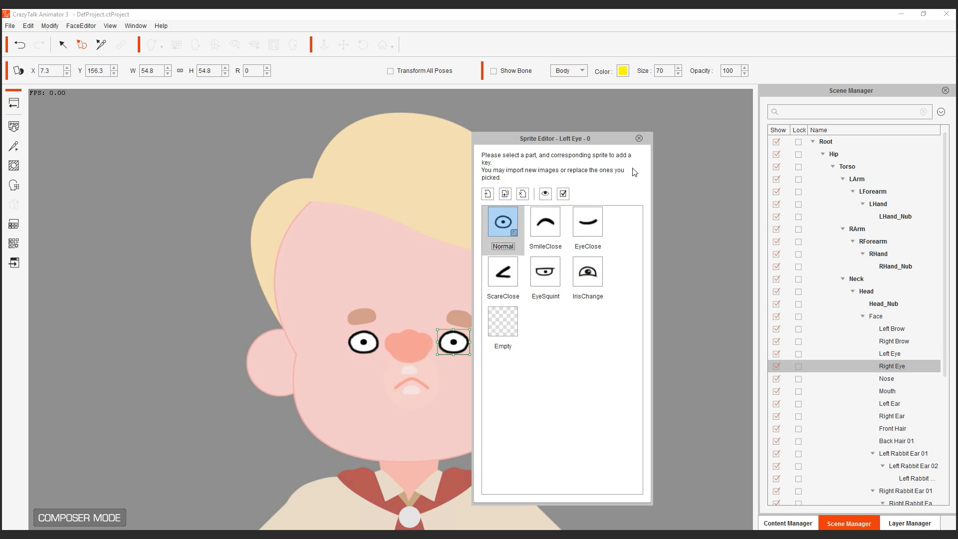
left_click(638, 138)
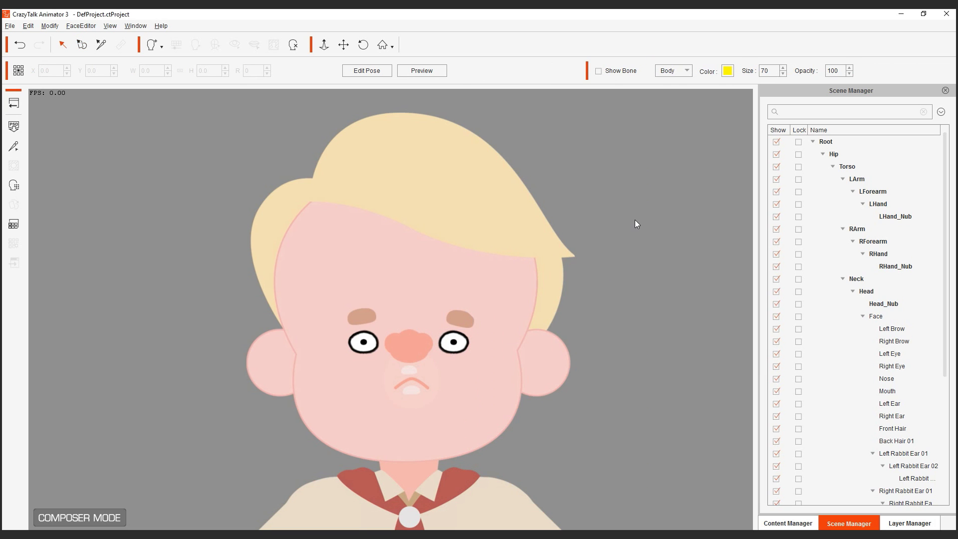
scroll(635, 223, "down", 2)
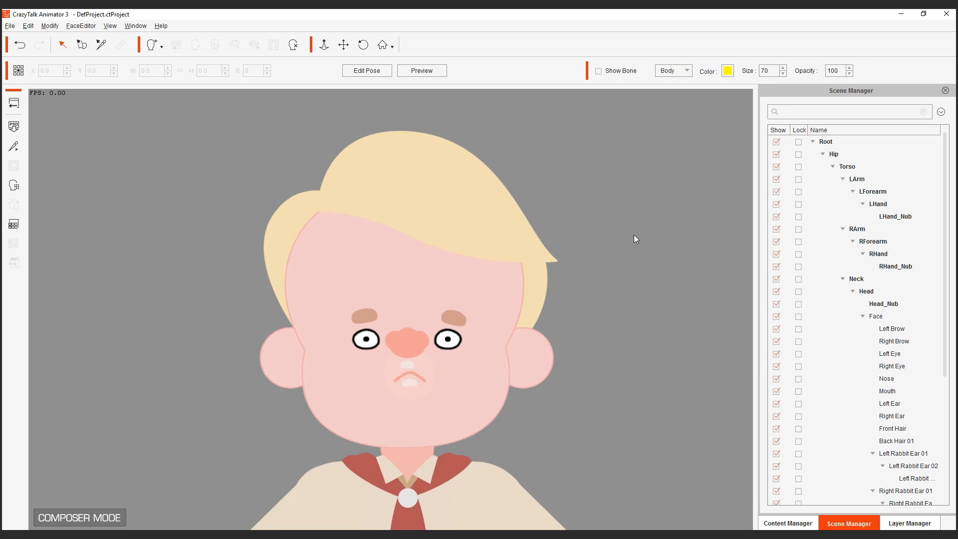
left_click(15, 105)
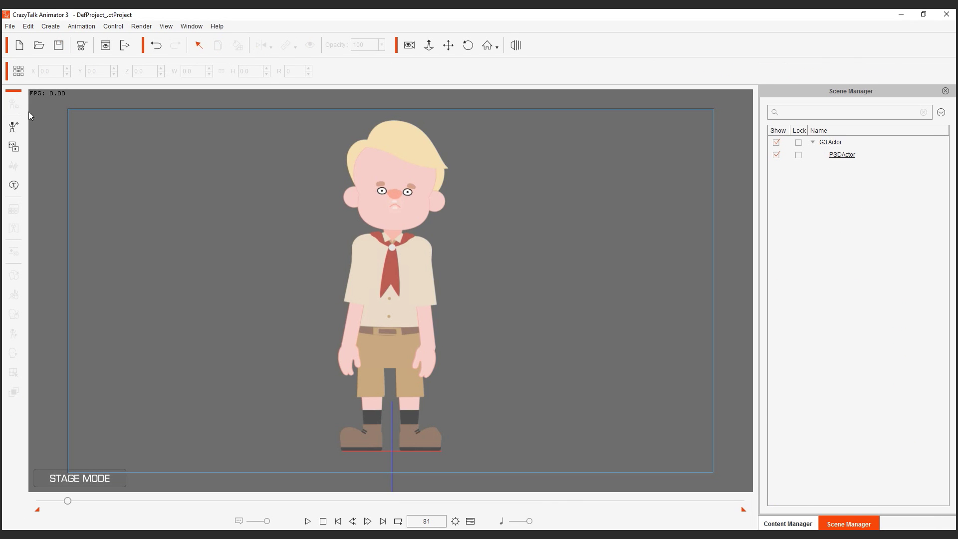
- Zoom in on the face, select the PSDActor character, and bring up its Face Puppet panel
scroll(487, 174, "up", 5)
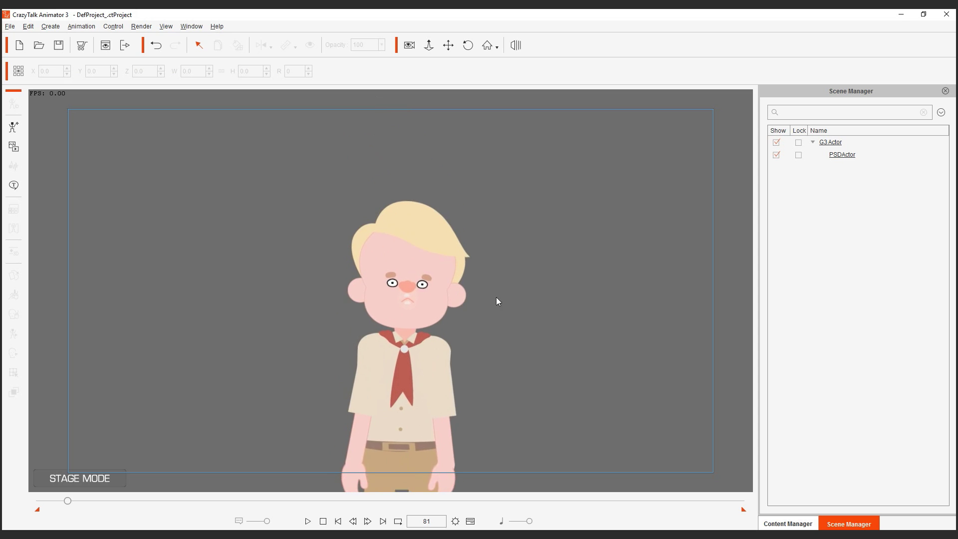
scroll(500, 247, "up", 3)
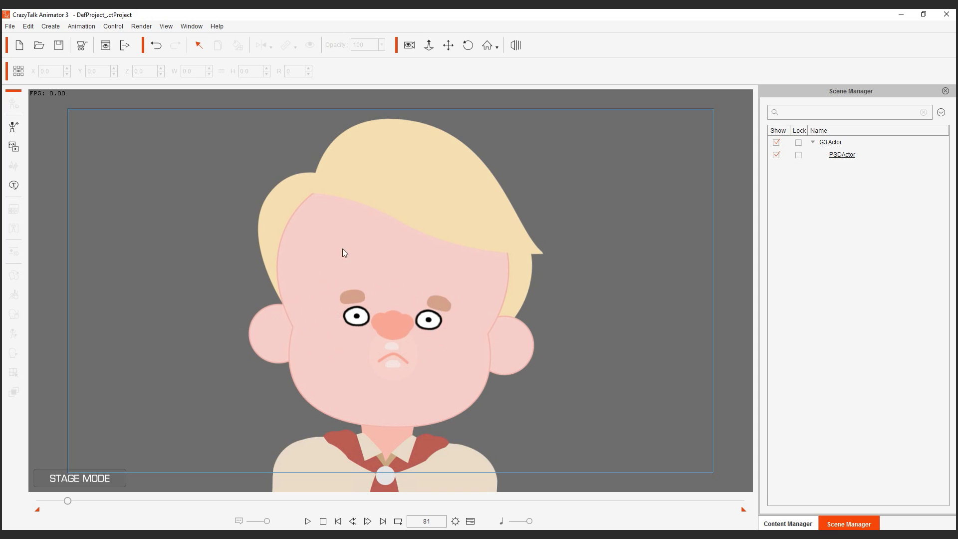
left_click(353, 229)
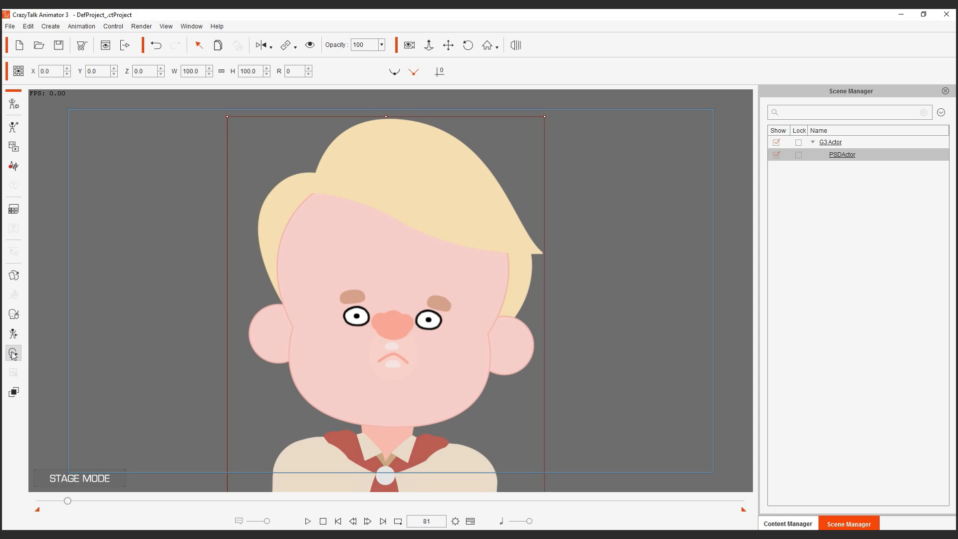
left_click(13, 314)
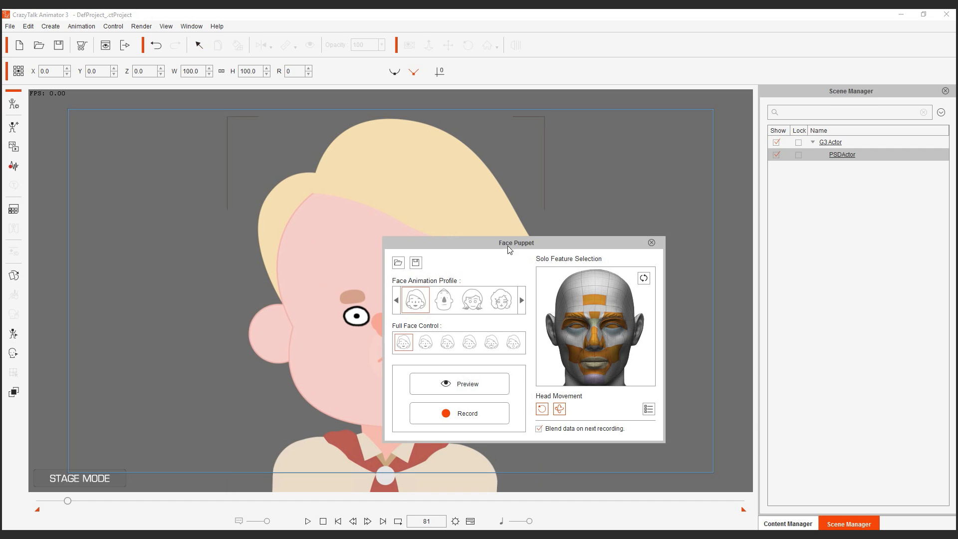
- Move the Face Puppet panel off the face and preview the first full-face expression
left_click_drag(508, 247, 716, 216)
left_click(667, 356)
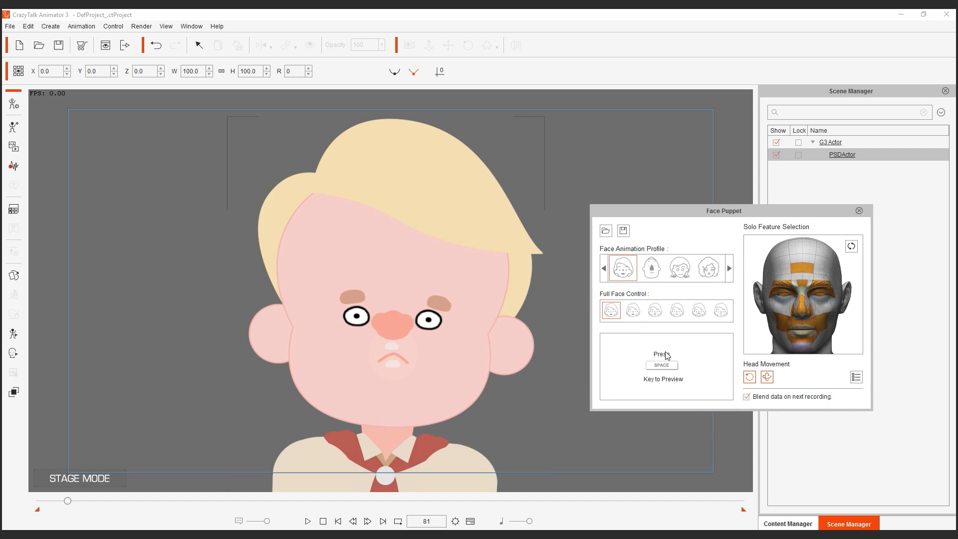
key("space")
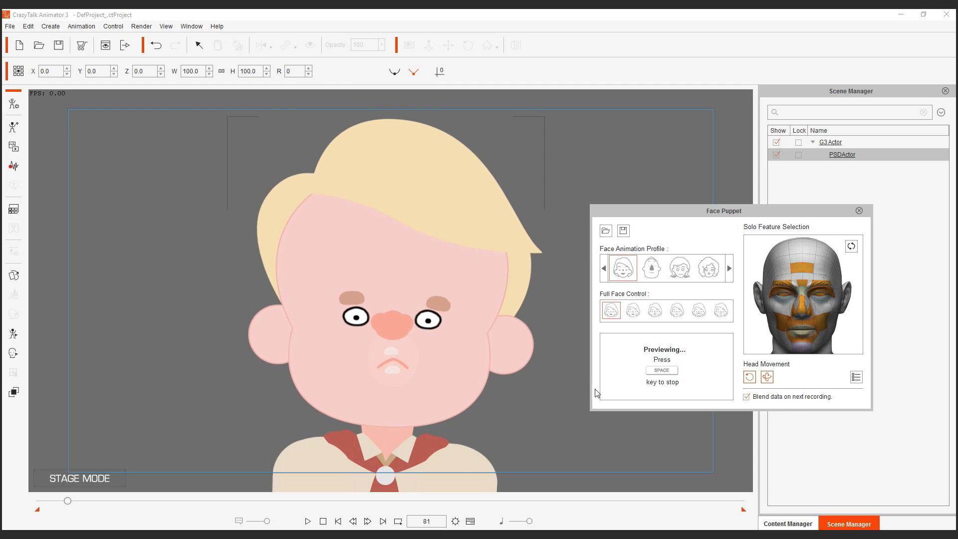
key("space")
- Preview the second full-face expression to check the new eyes
left_click(636, 316)
left_click(674, 354)
key("space")
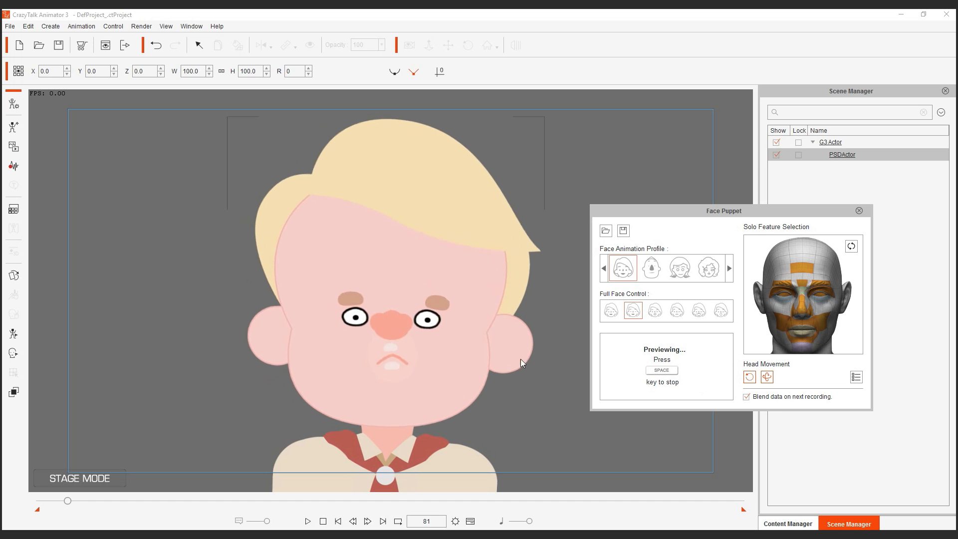
key("space")
- Preview the third and fourth full-face expressions in turn
left_click(655, 310)
key("space")
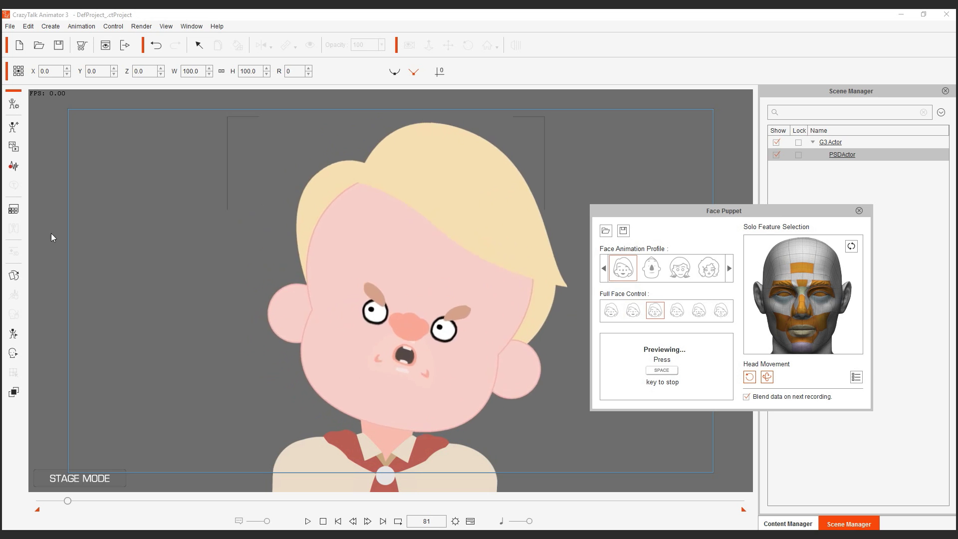
key("space")
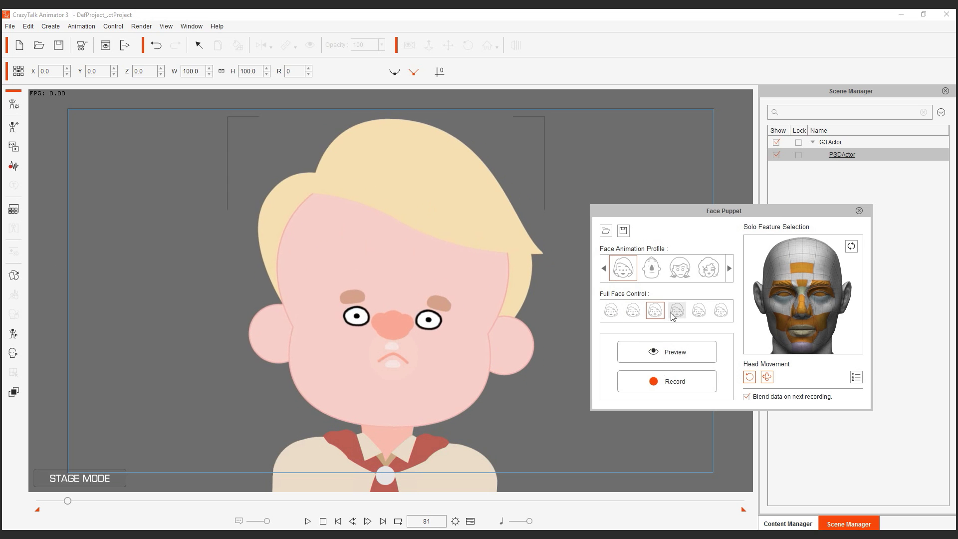
left_click(677, 310)
key("space")
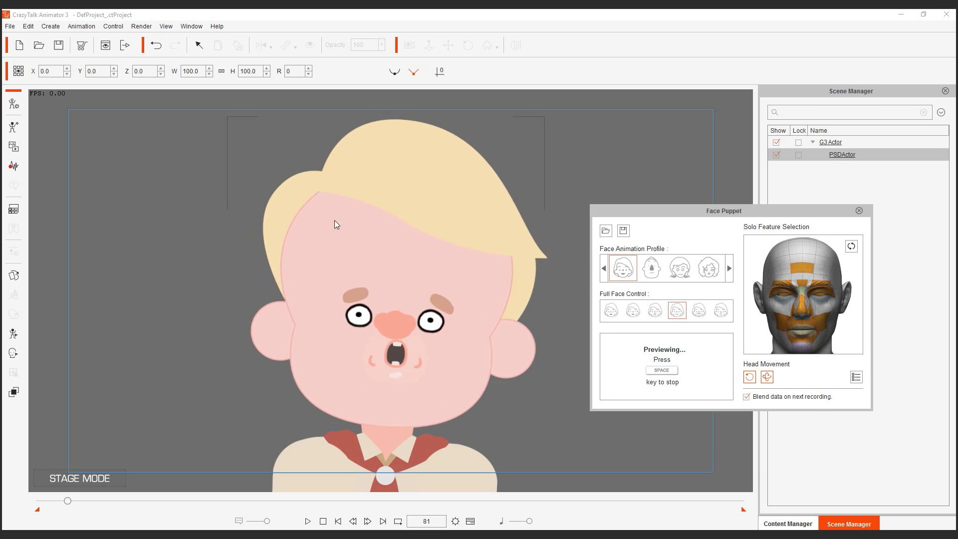
key("space")
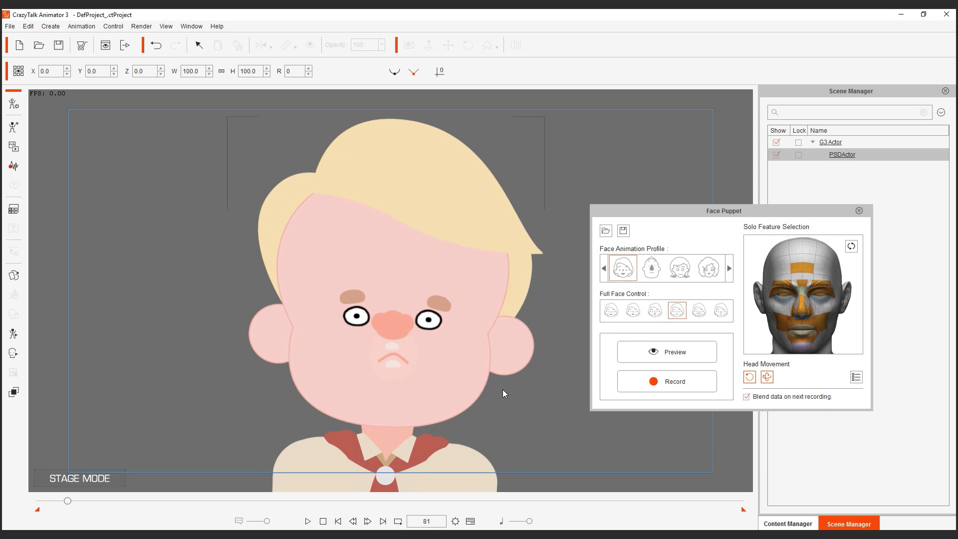
- Play back the timeline briefly, then run one more face puppet preview and stop it
scroll(502, 389, "up", 5)
key("space")
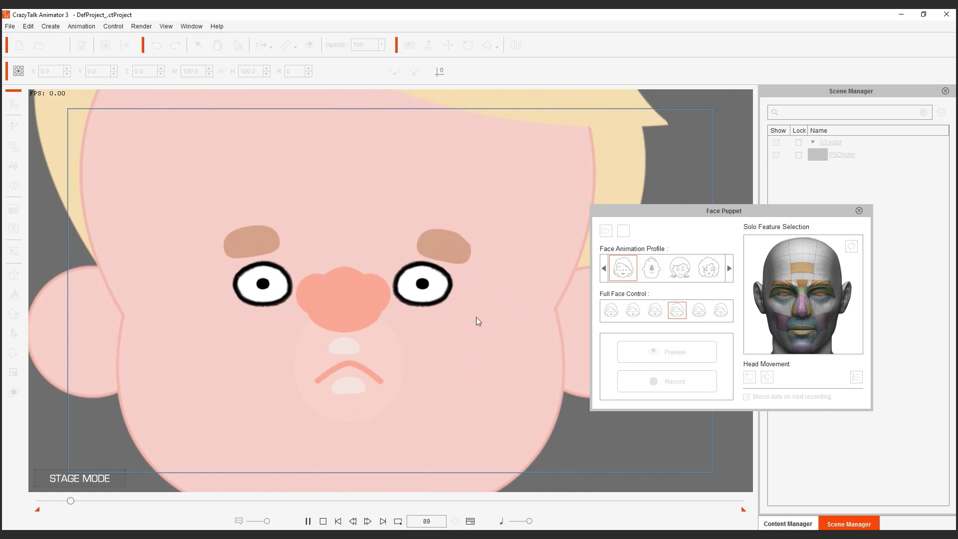
key("space")
left_click(671, 355)
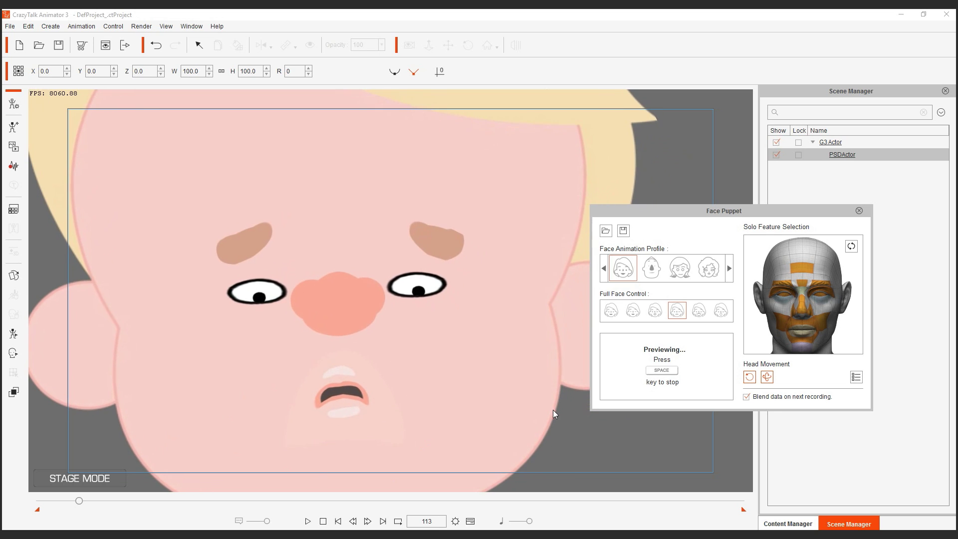
key("space")
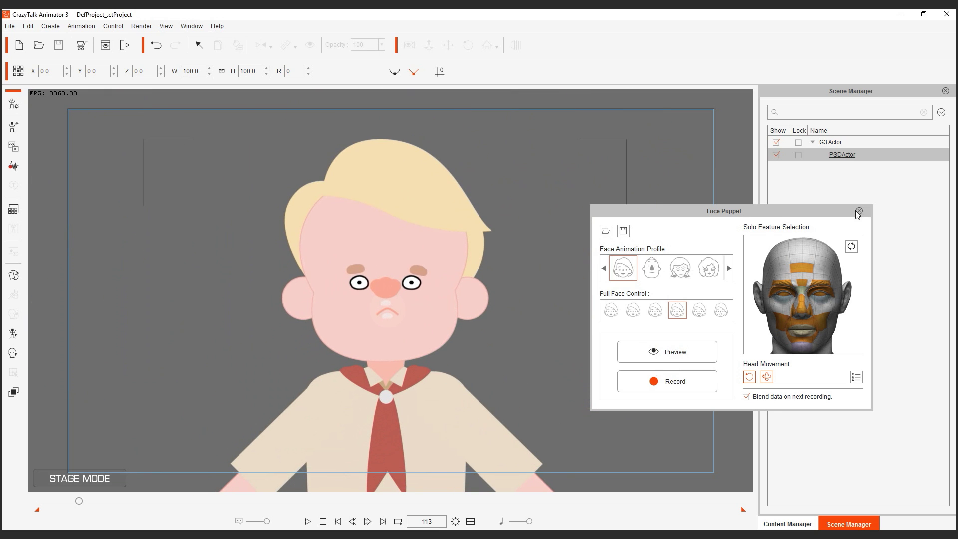
- Close Face Puppet, nudge the character slightly right, and deselect it
left_click(858, 210)
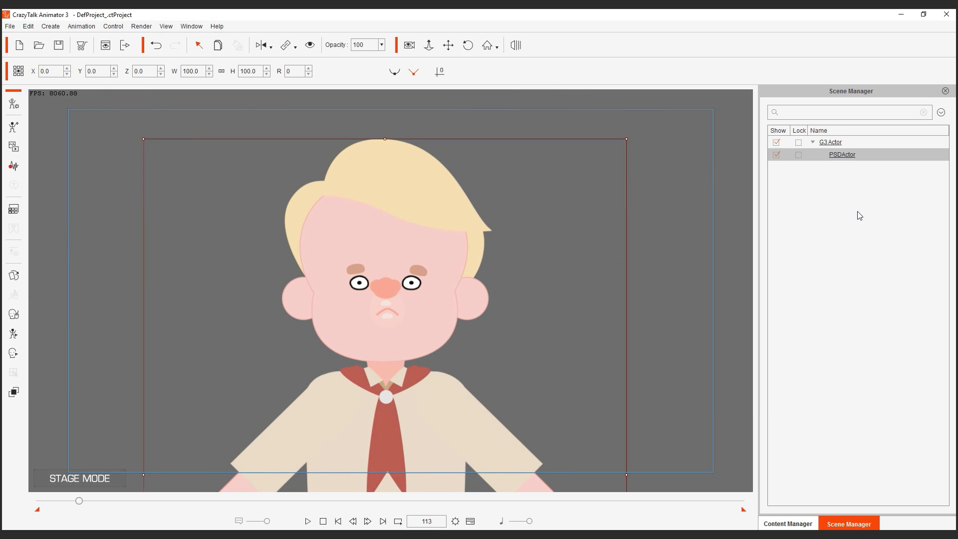
left_click_drag(503, 236, 530, 231)
left_click(705, 248)
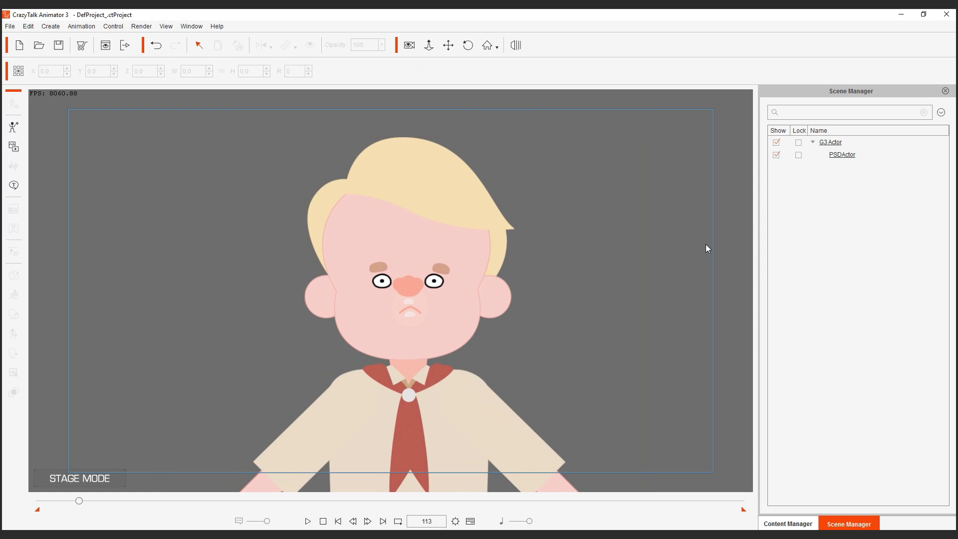